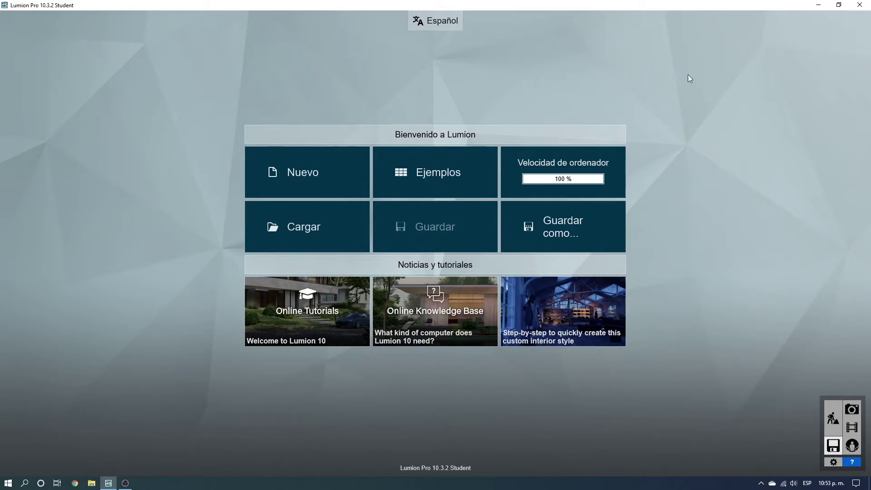
# Step: Create a new project from the Plain grass landscape template
pyautogui.click(320, 171)
pyautogui.click(309, 204)
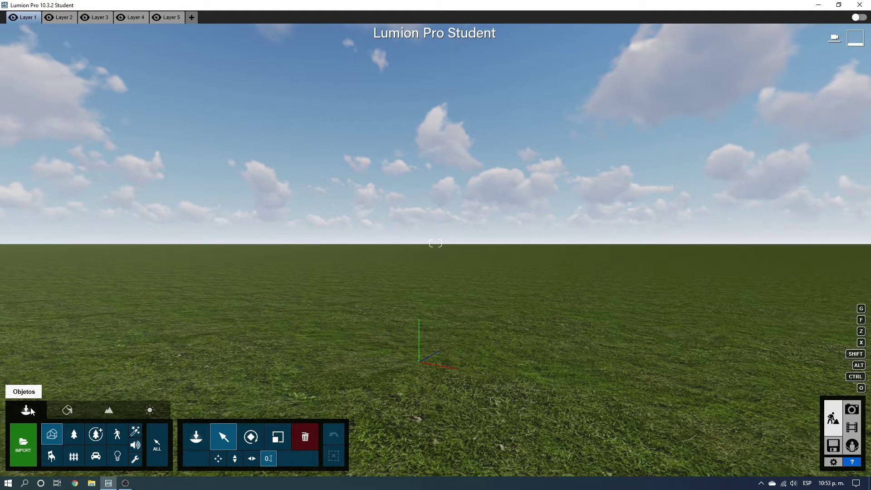
pyautogui.click(29, 436)
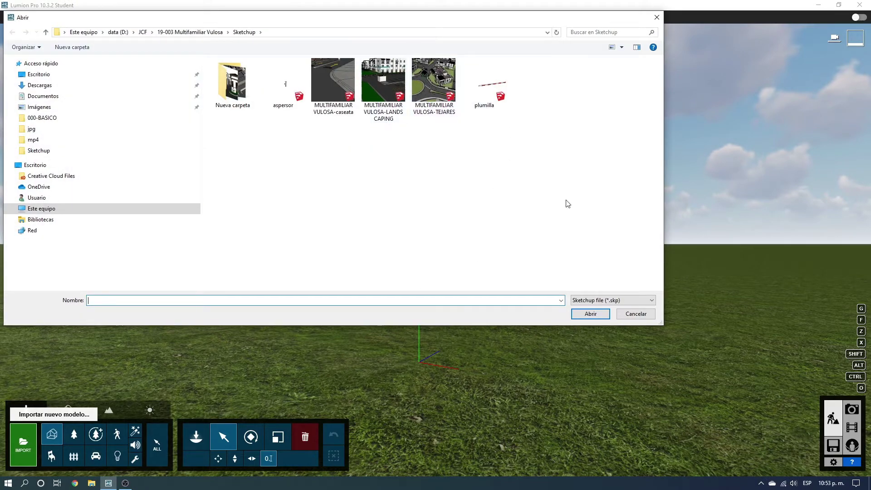
pyautogui.click(595, 301)
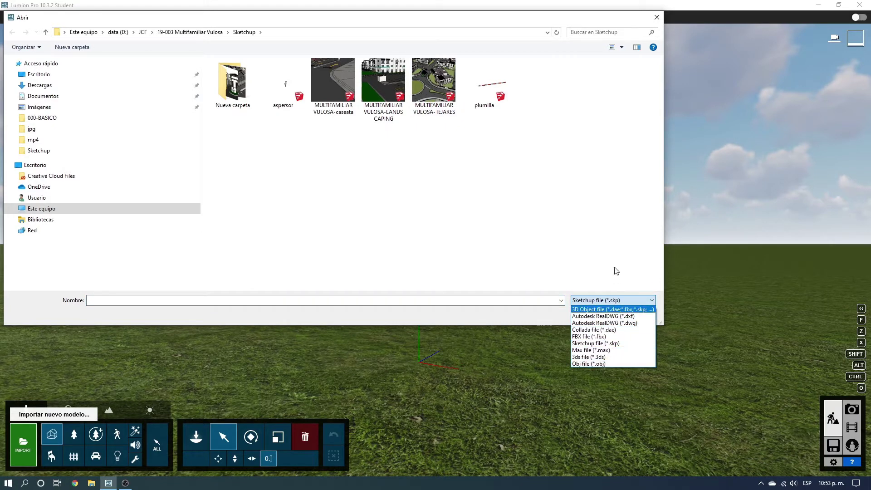
pyautogui.click(528, 225)
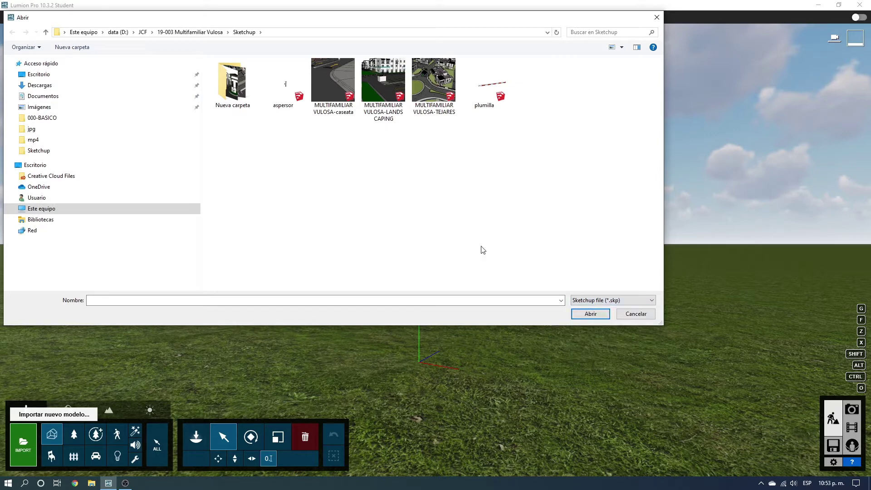
pyautogui.click(444, 89)
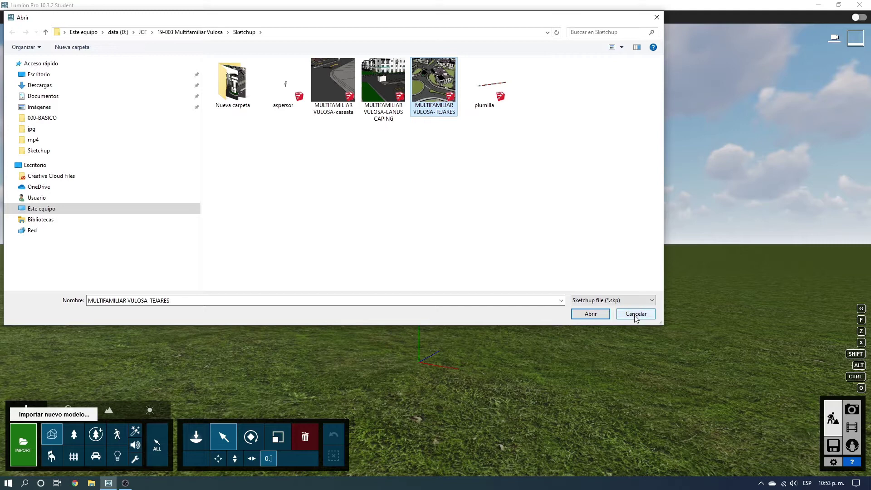
pyautogui.click(636, 314)
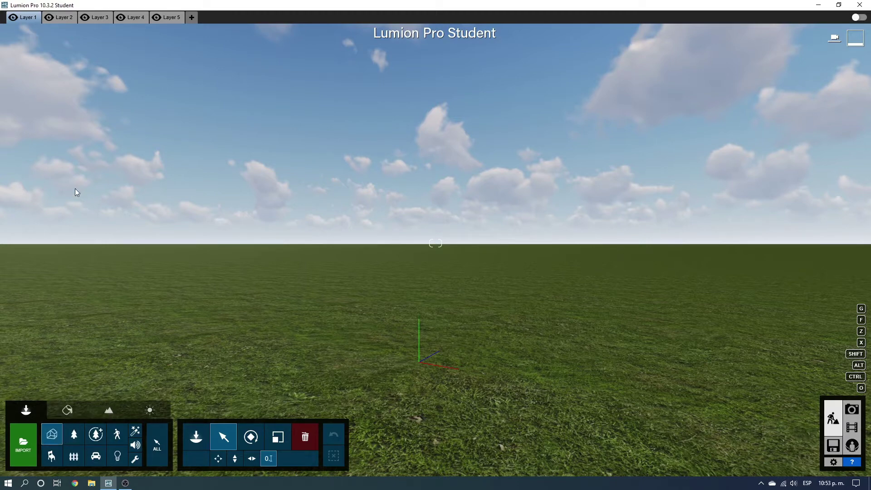
# Step: Browse imported models, nature trunks and flowering plants, high-detail nature, then the people figures collection
pyautogui.click(198, 443)
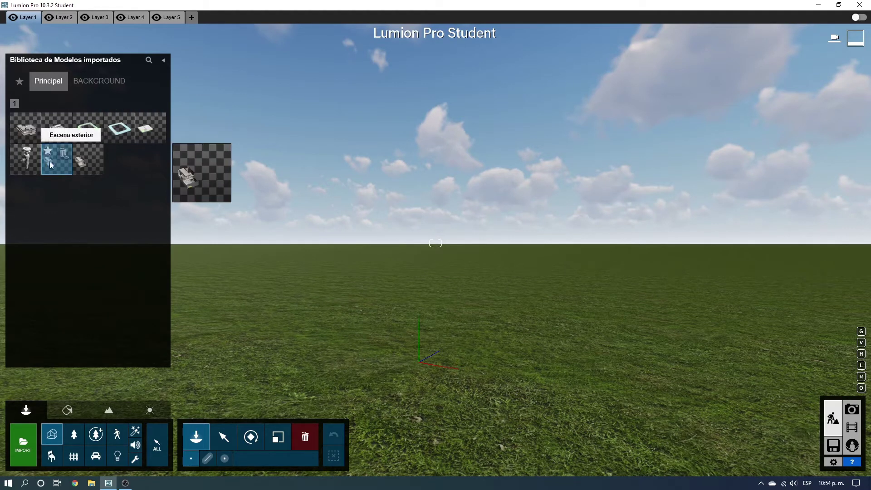
pyautogui.moveTo(25, 159)
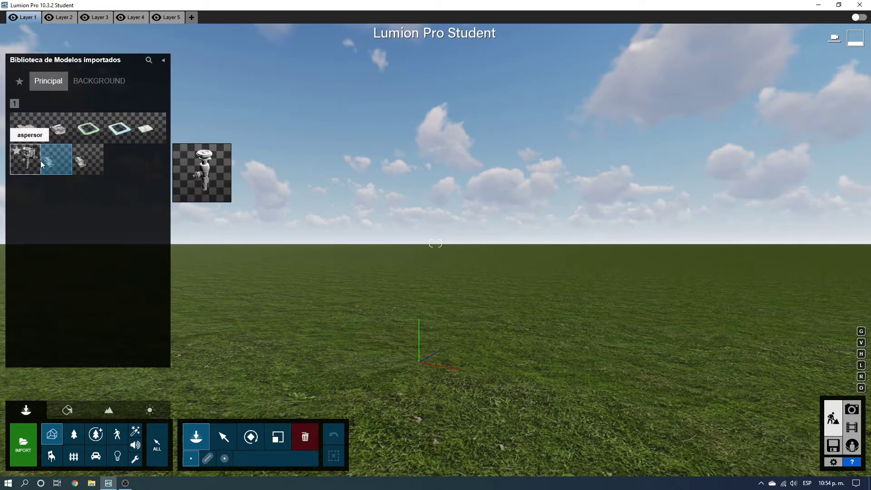
pyautogui.click(73, 440)
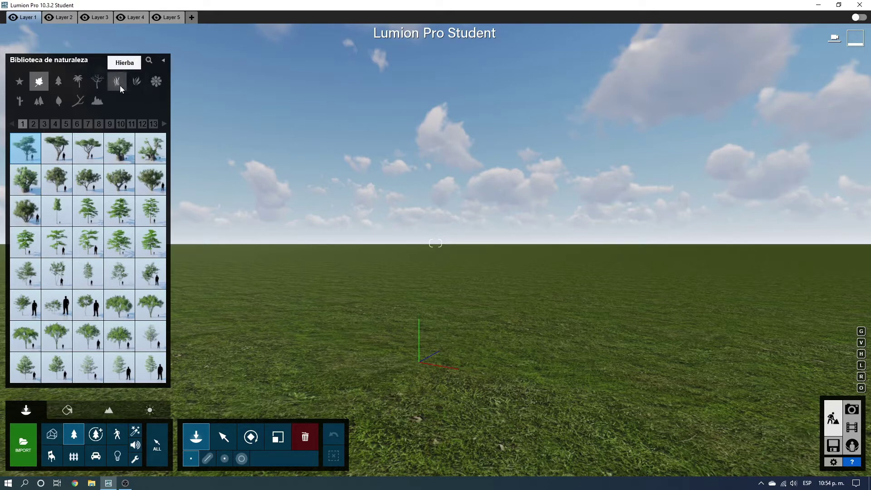
pyautogui.click(78, 104)
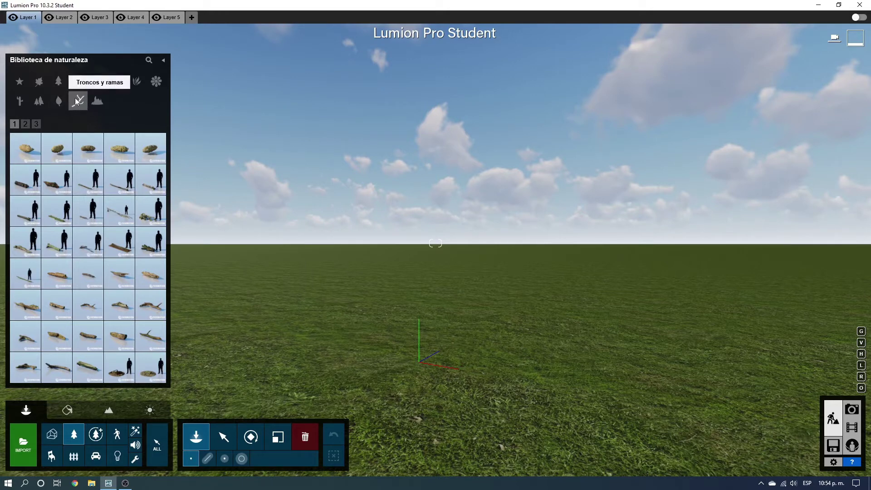
pyautogui.click(155, 83)
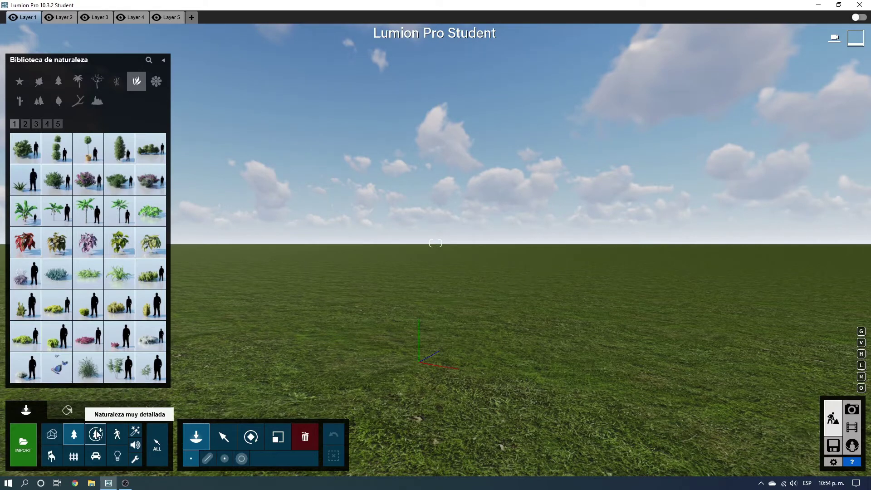
pyautogui.click(97, 438)
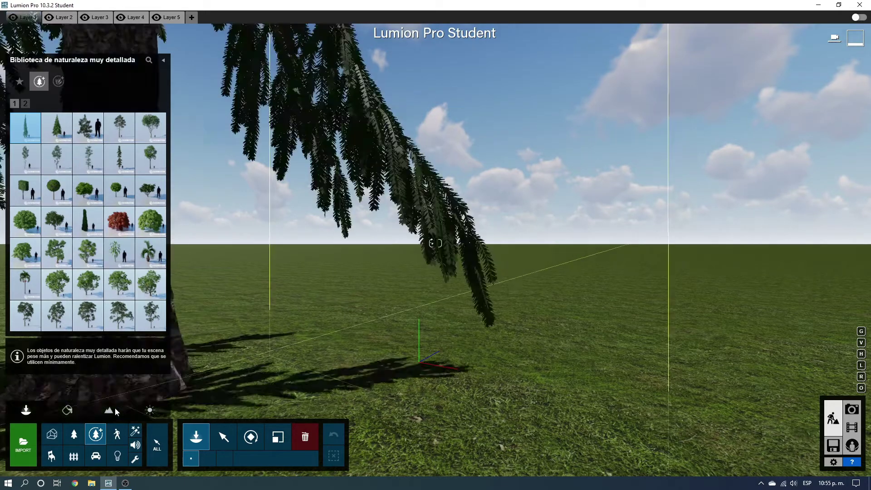
pyautogui.click(123, 446)
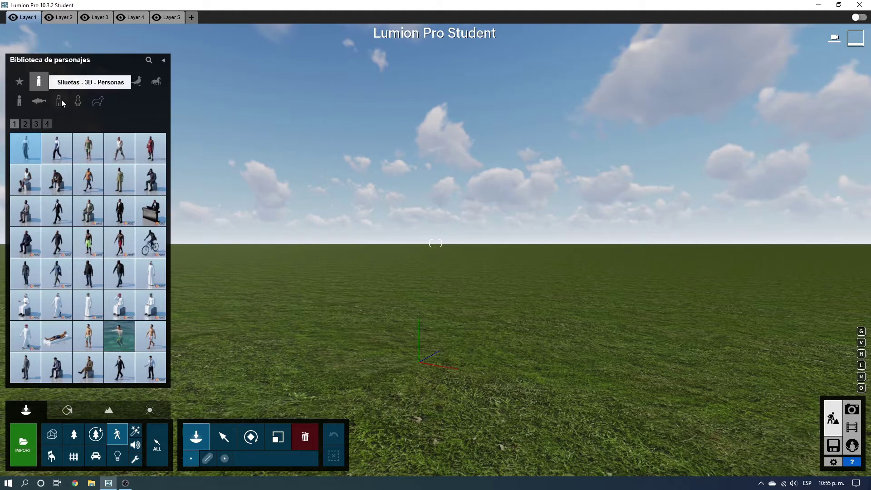
# Step: Browse the 2D people cutouts and the interior appliances and kitchen item pages
pyautogui.click(24, 105)
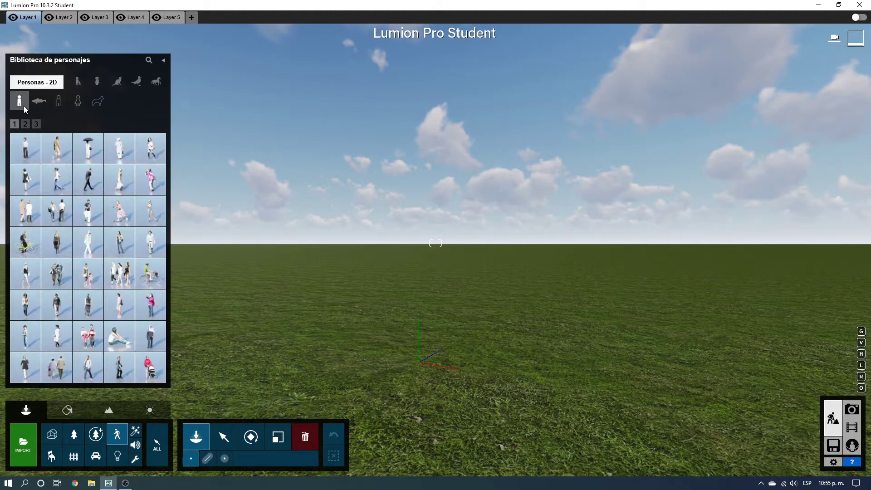
pyautogui.click(54, 457)
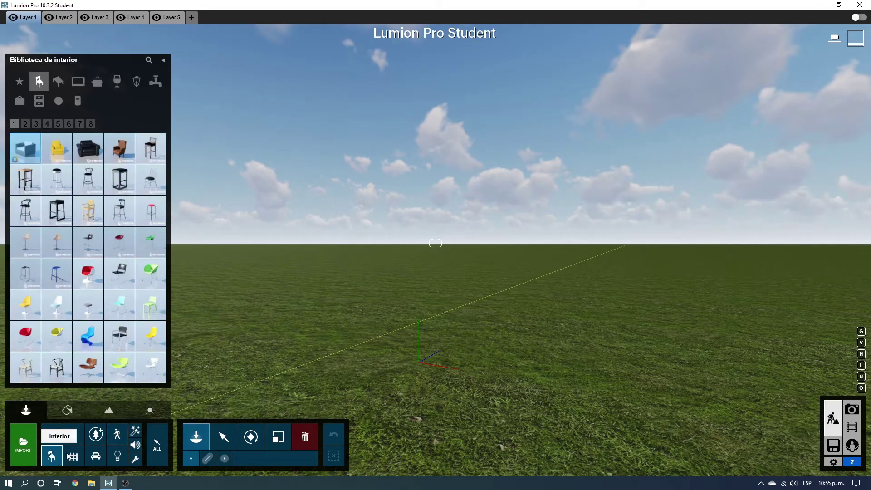
pyautogui.click(88, 87)
pyautogui.moveTo(97, 82)
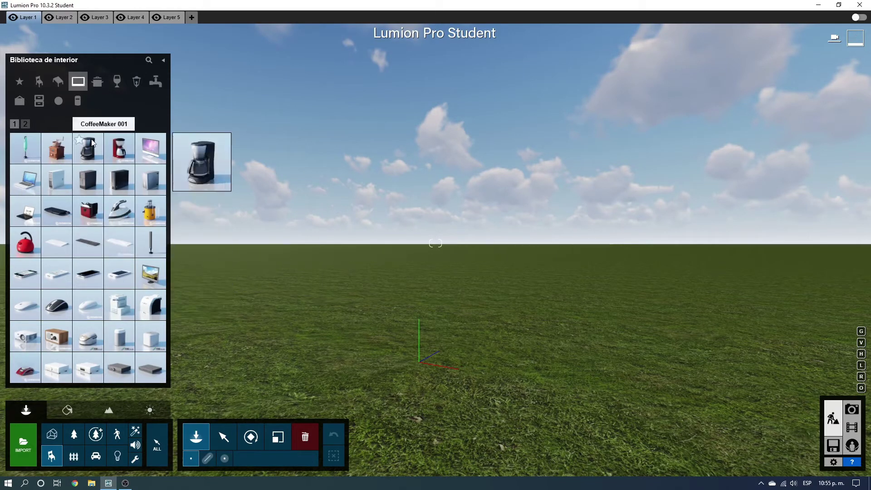
pyautogui.click(98, 81)
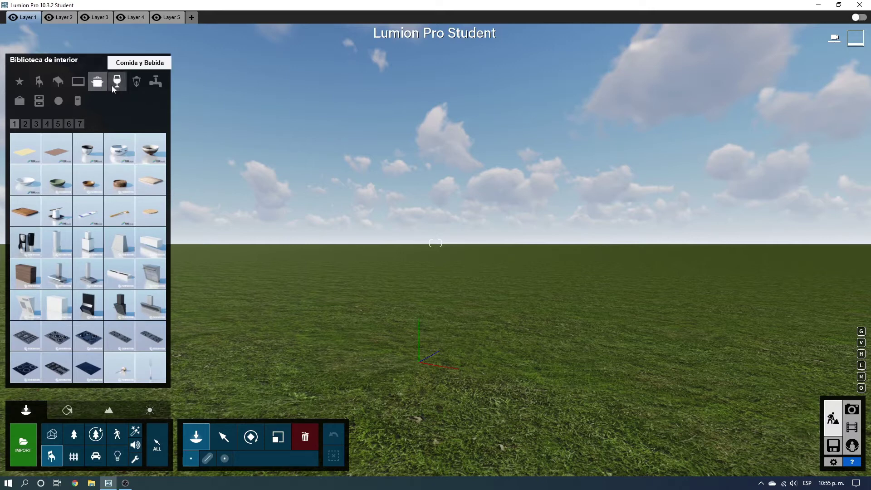
pyautogui.click(79, 124)
pyautogui.click(69, 124)
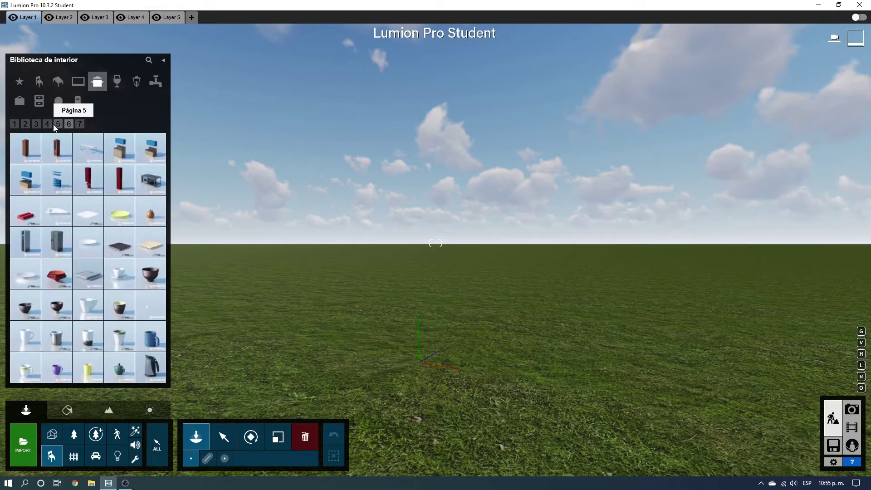
pyautogui.click(25, 123)
pyautogui.moveTo(23, 443)
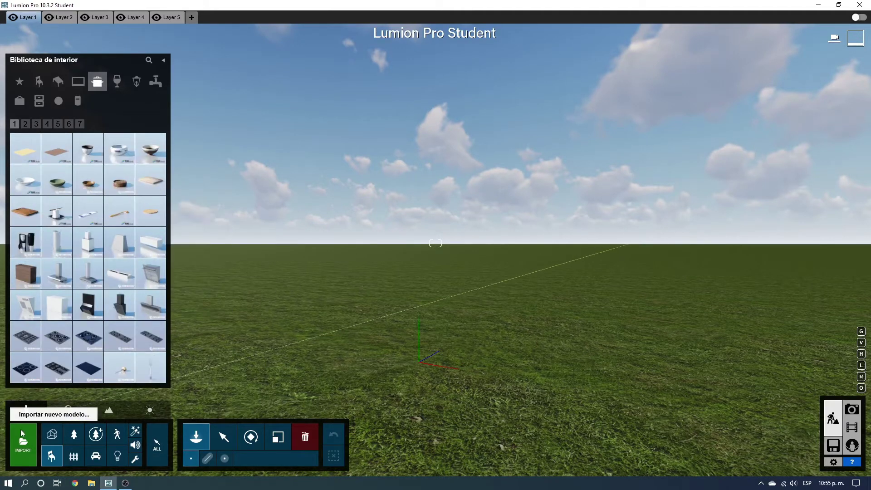
# Step: Move through exterior objects into transport, showing construction and then emergency vehicles
pyautogui.click(72, 459)
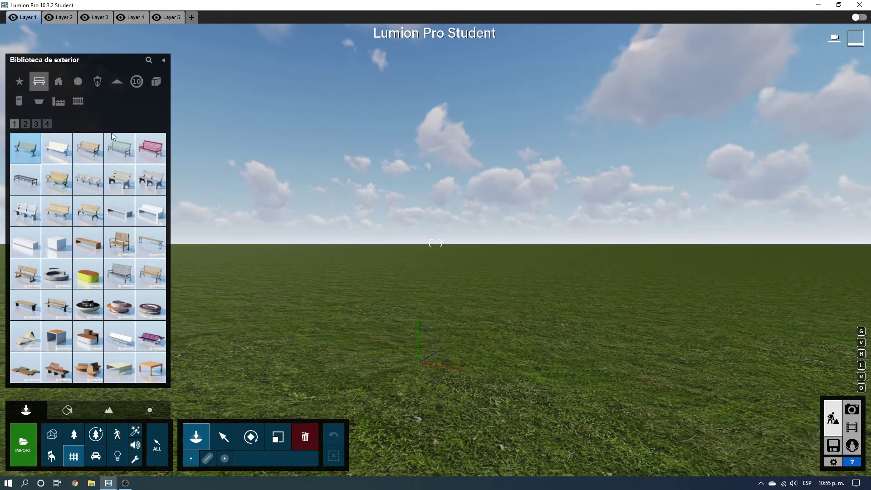
pyautogui.click(96, 454)
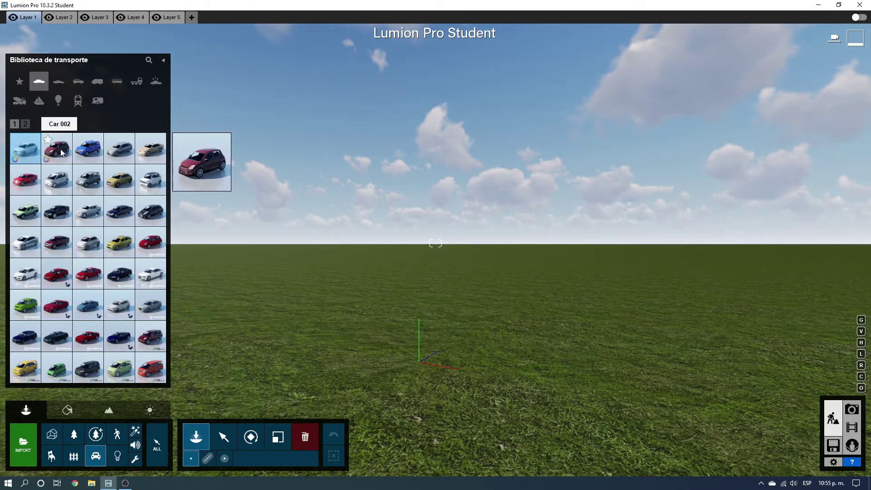
pyautogui.click(19, 100)
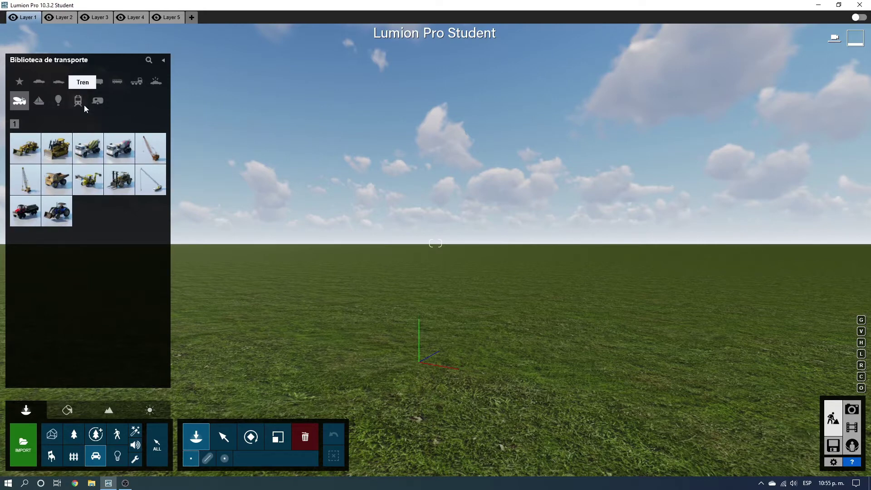
pyautogui.click(152, 78)
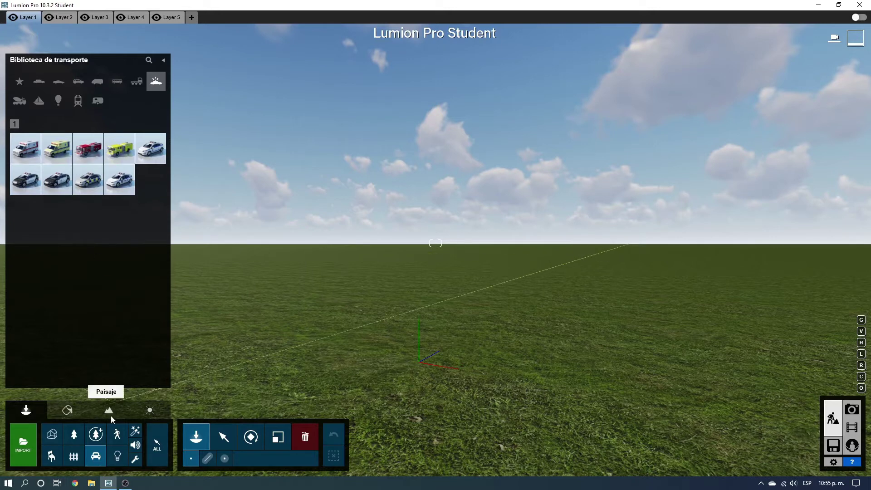
# Step: Browse the lighting library's omni and area lights
pyautogui.click(120, 459)
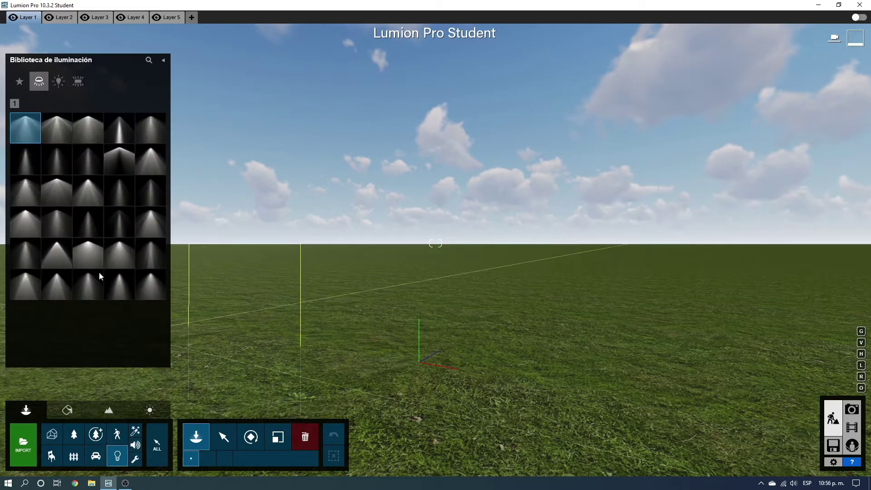
pyautogui.click(56, 82)
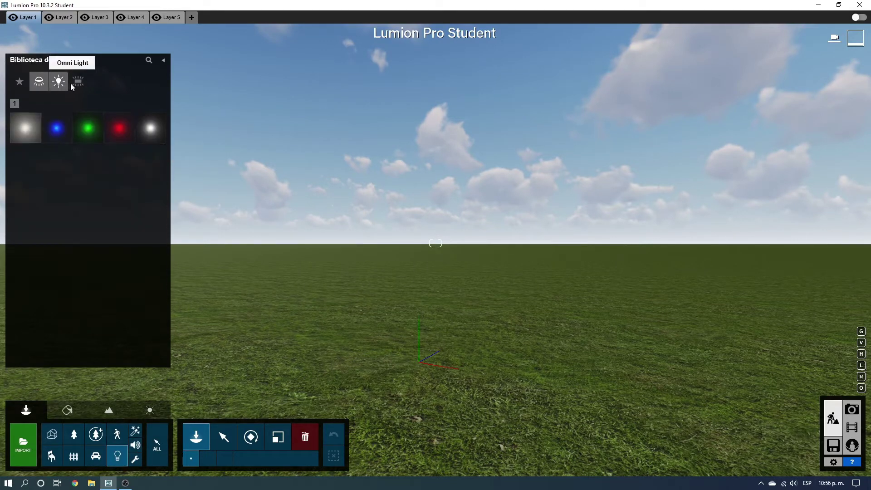
pyautogui.click(78, 81)
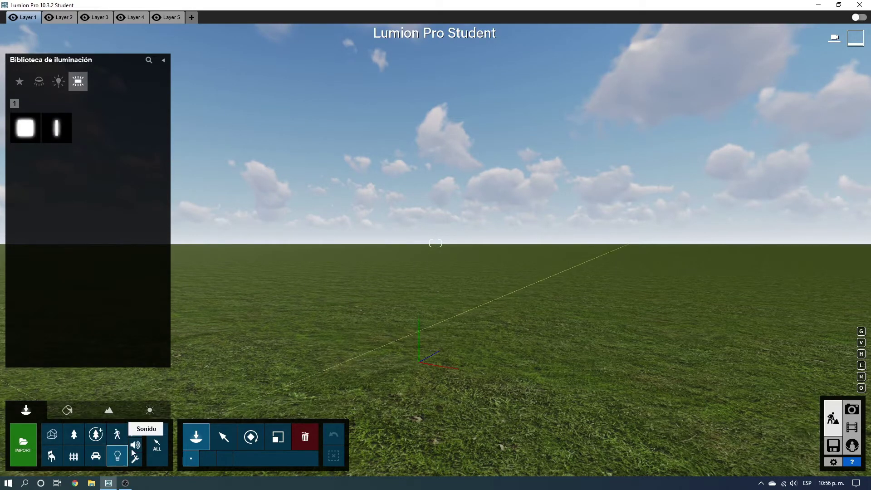
# Step: Browse fire, smoke, fog and falling-leaves effects, preview red leaves, then close the library
pyautogui.click(135, 431)
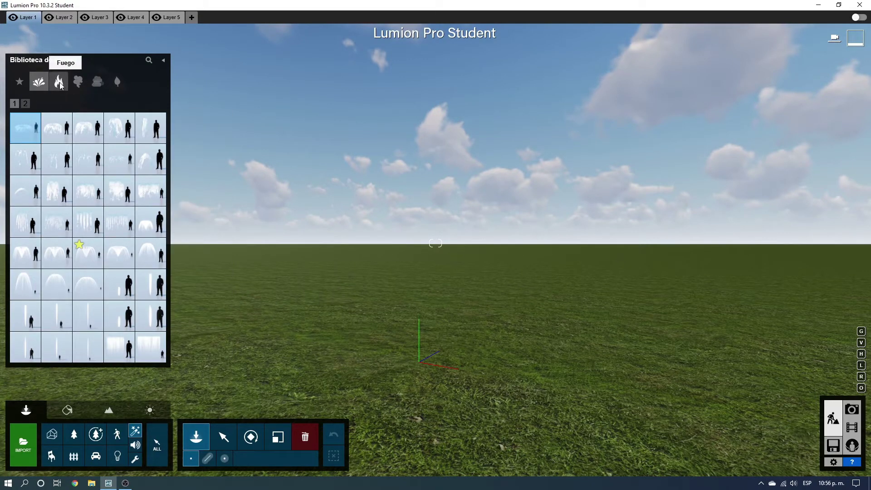
pyautogui.moveTo(88, 253)
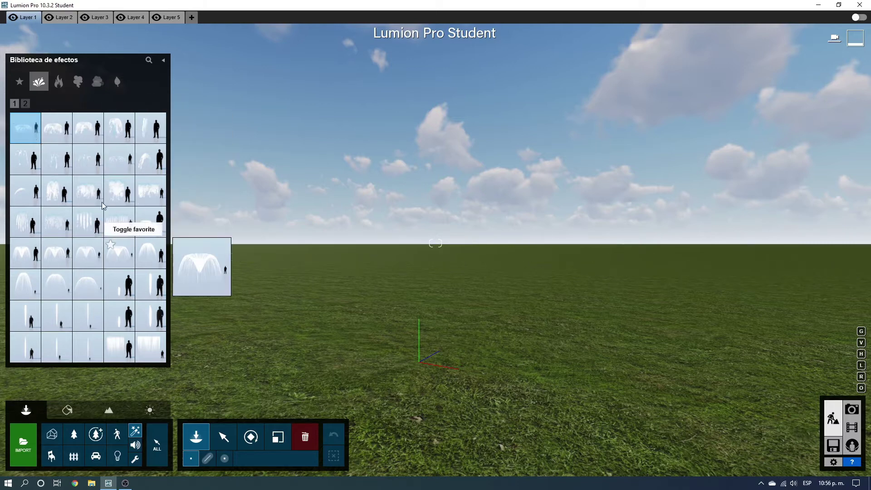
pyautogui.click(59, 82)
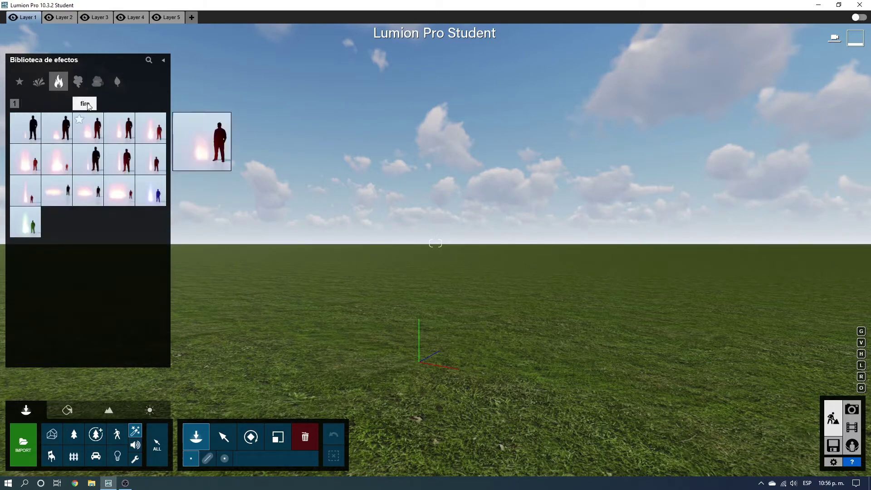
pyautogui.click(77, 81)
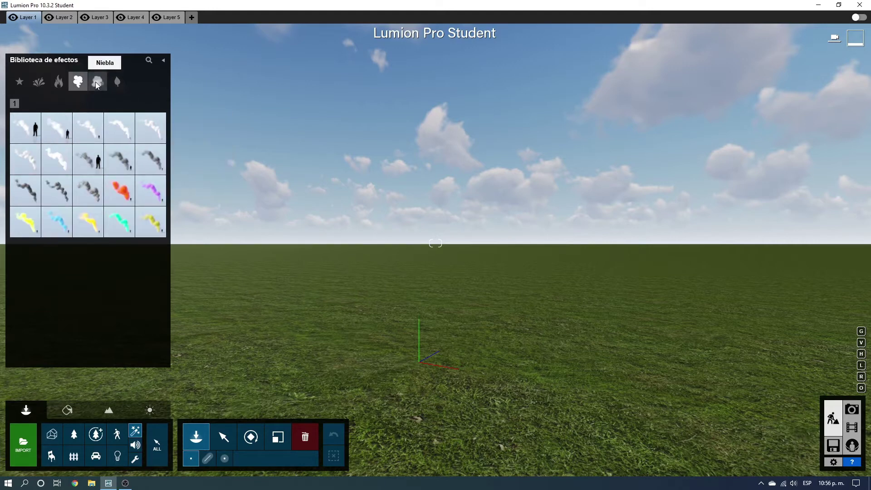
pyautogui.click(96, 83)
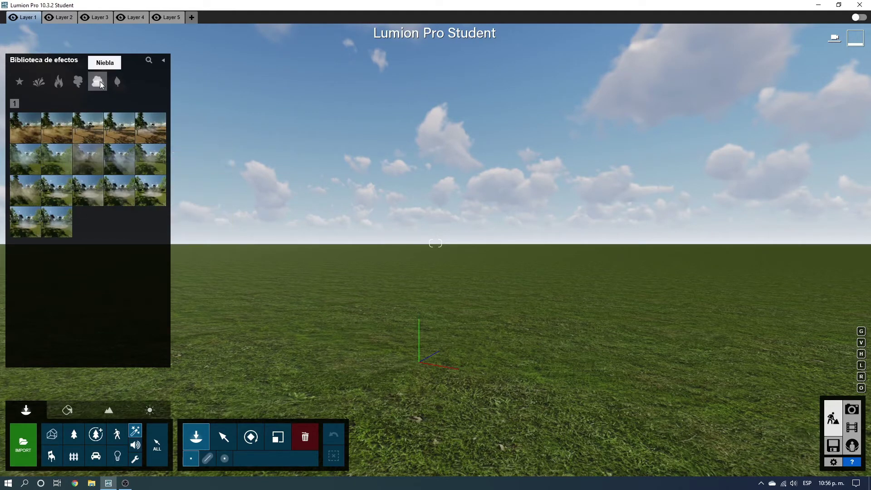
pyautogui.click(116, 79)
pyautogui.click(88, 128)
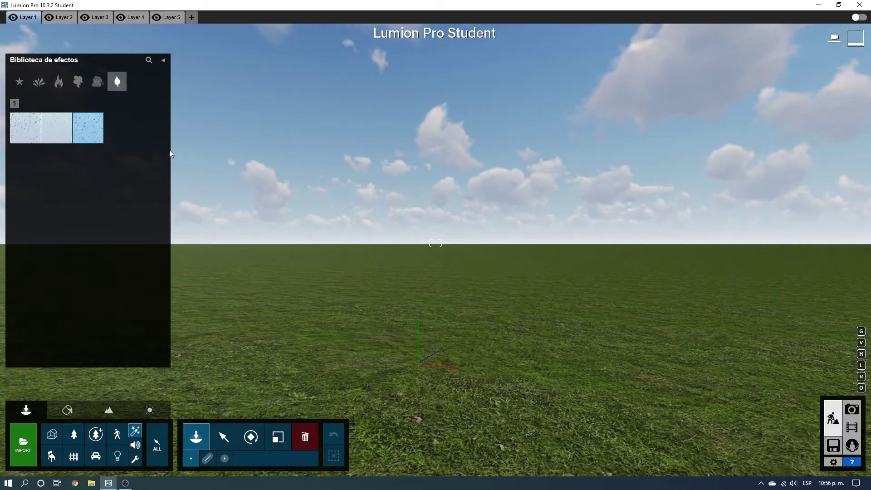
pyautogui.click(136, 446)
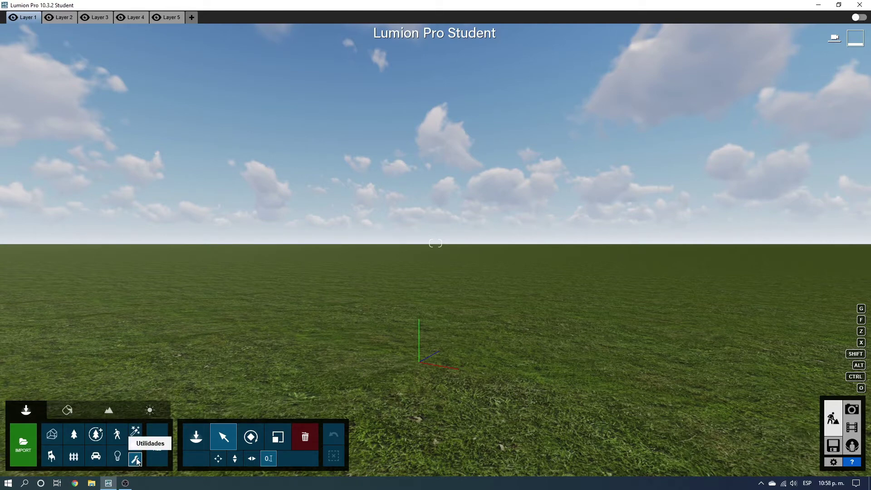
pyautogui.click(136, 459)
pyautogui.click(196, 436)
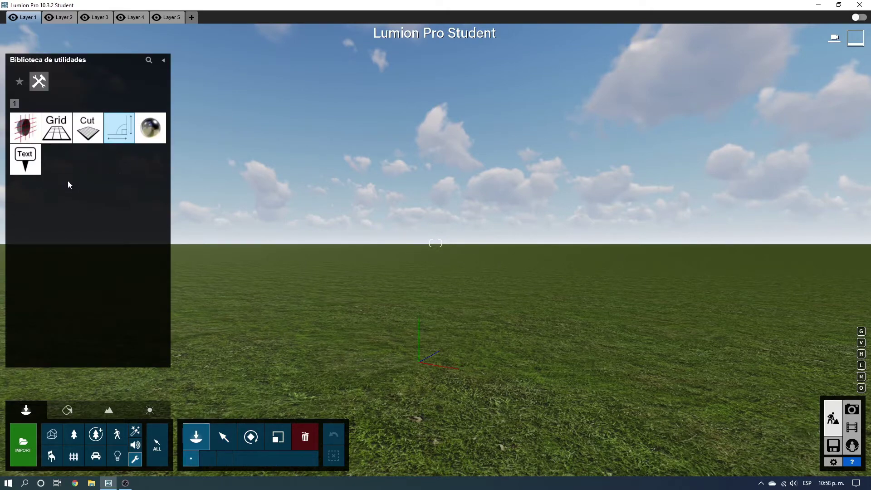
pyautogui.moveTo(151, 128)
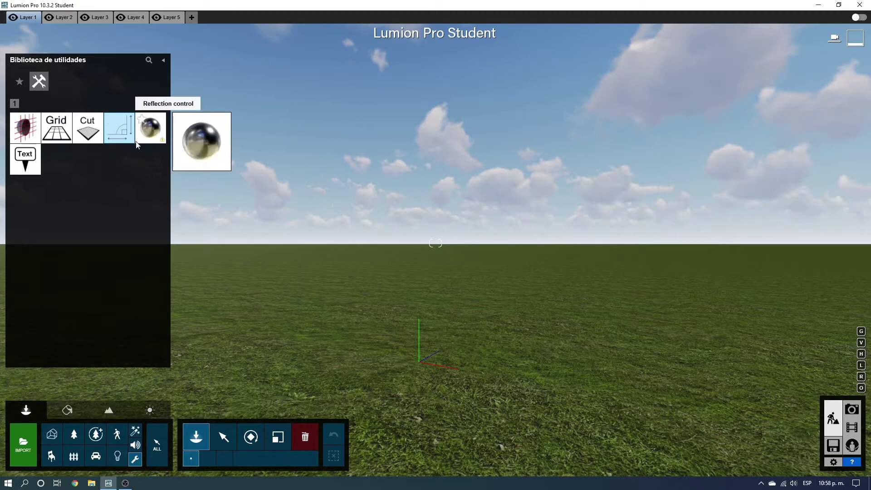
pyautogui.click(157, 443)
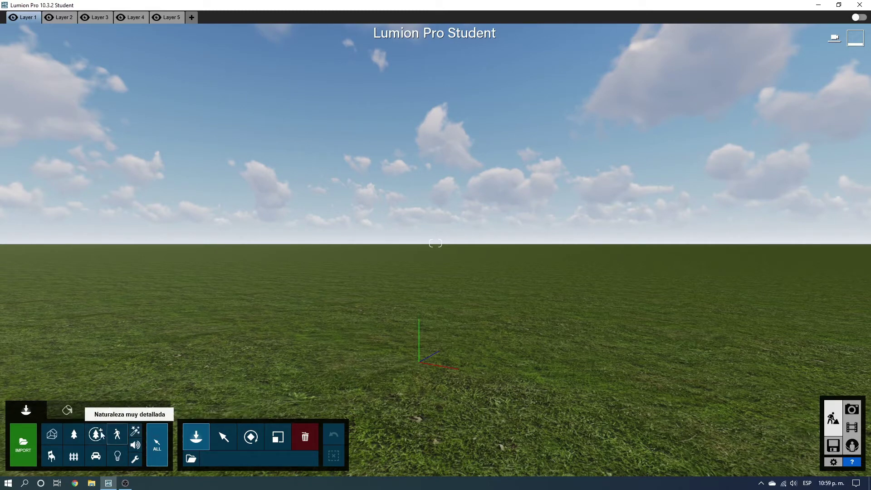
pyautogui.click(63, 411)
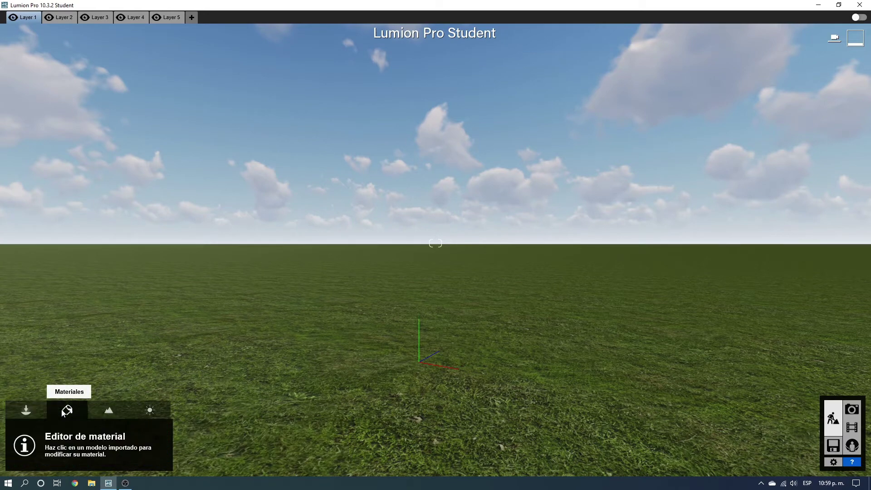
pyautogui.moveTo(387, 361)
pyautogui.mouseDown(button='right')
pyautogui.moveTo(300, 301)
pyautogui.moveTo(299, 236)
pyautogui.moveTo(249, 298)
pyautogui.mouseUp(button='right')
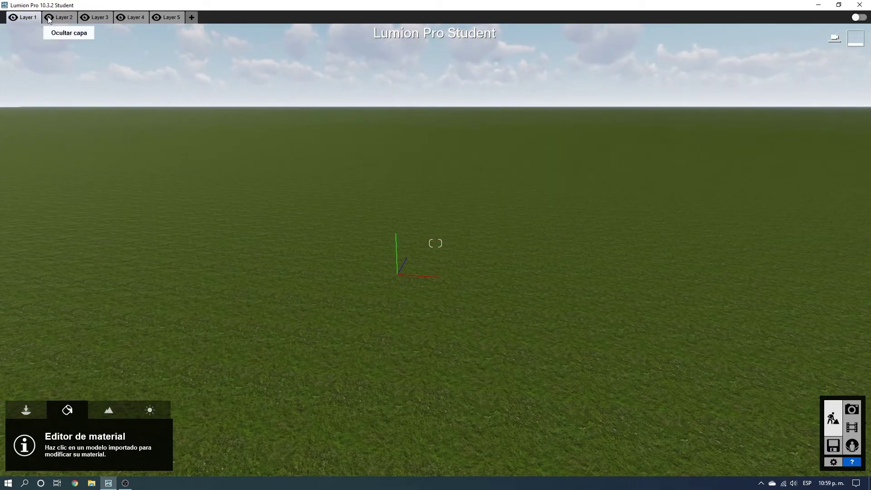
# Step: Place the imported building model at the scene origin
pyautogui.click(34, 405)
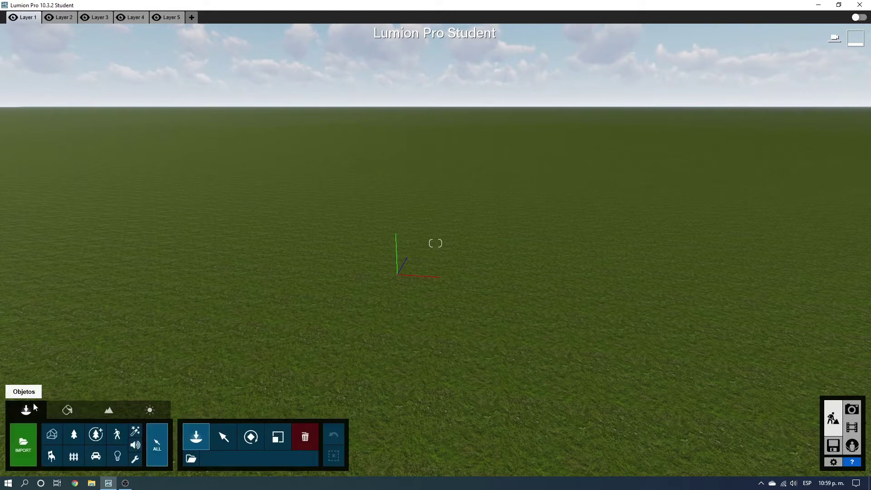
pyautogui.click(57, 435)
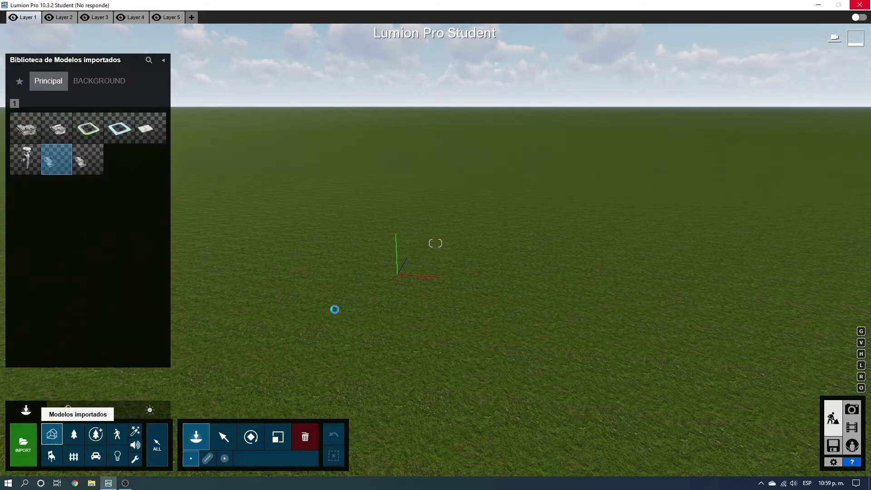
pyautogui.click(335, 310)
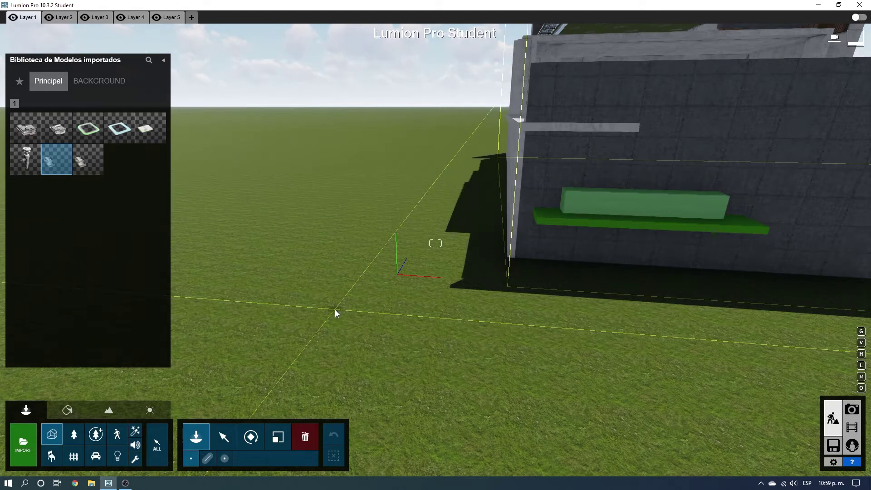
pyautogui.moveTo(335, 313)
pyautogui.mouseDown(button='middle')
pyautogui.moveTo(385, 296)
pyautogui.moveTo(398, 279)
pyautogui.mouseUp(button='middle')
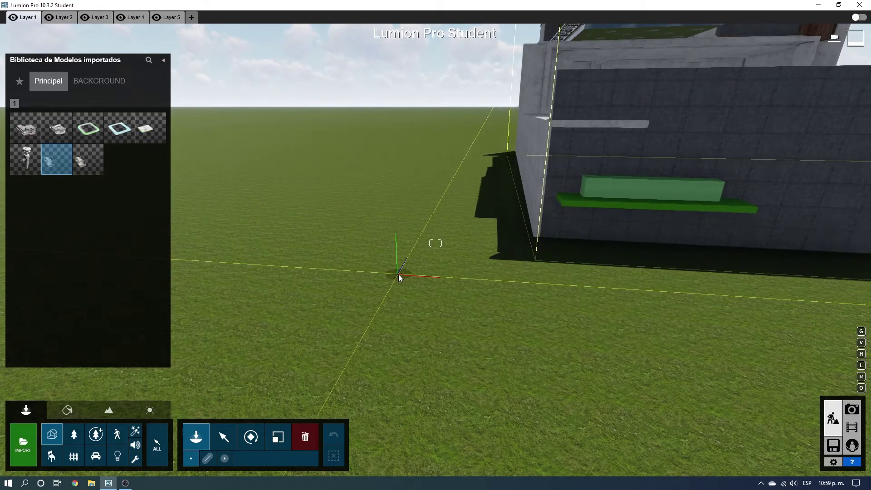
pyautogui.click(225, 439)
# Step: Set the building's position to X 0, Y 1, Z 0
pyautogui.click(402, 437)
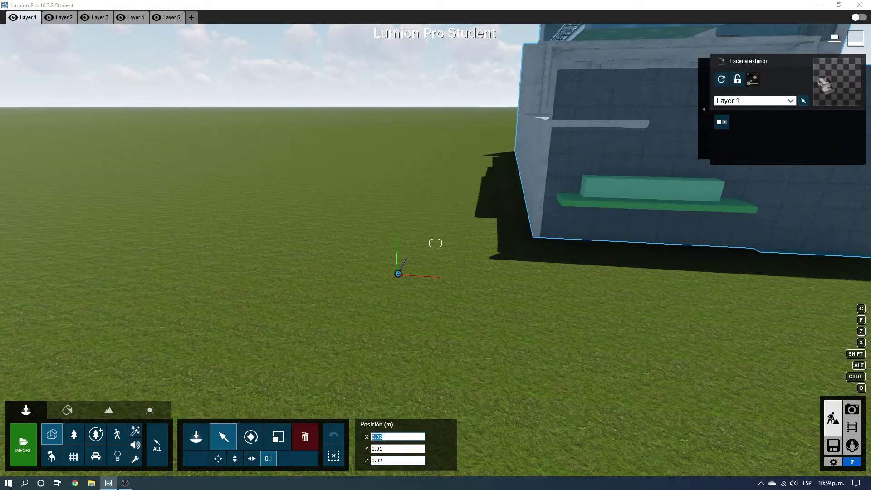
pyautogui.write('0')
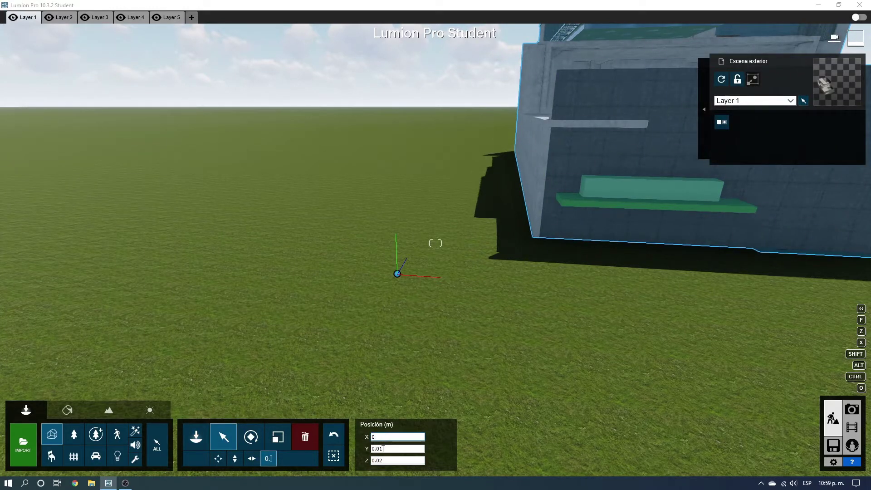
pyautogui.click(383, 448)
pyautogui.doubleClick(381, 449)
pyautogui.write('1')
pyautogui.press('Tab')
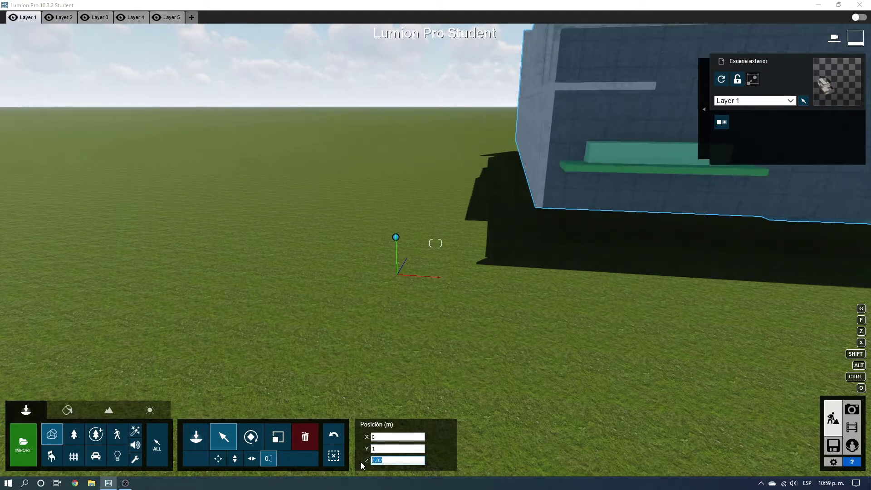
pyautogui.write('0')
pyautogui.press('Return')
pyautogui.moveTo(389, 395); pyautogui.dragTo(389, 295, button='right')
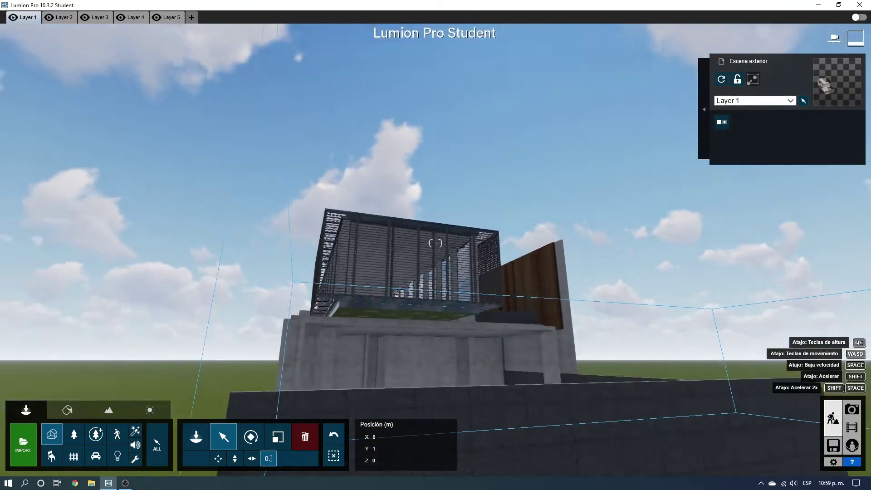
# Step: Fly the camera into the building's furnished courtyard and switch to material editing
pyautogui.moveTo(434, 243); pyautogui.dragTo(435, 318, button='right')
pyautogui.press('w')
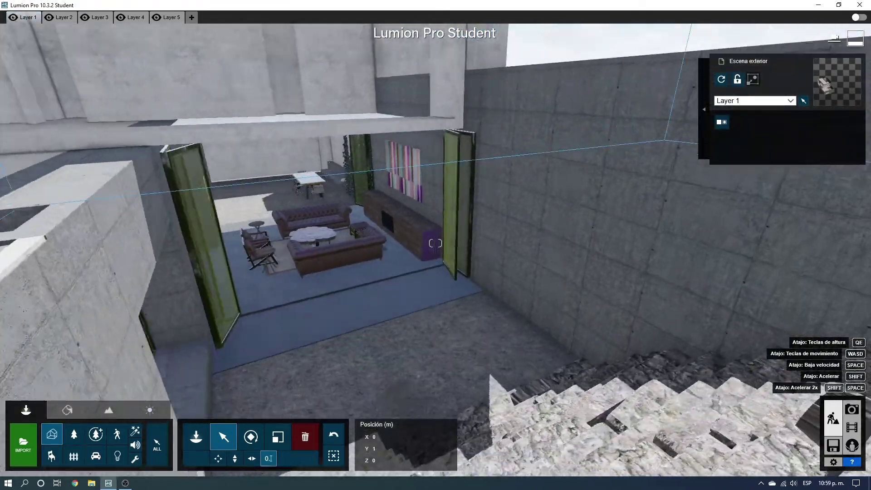
pyautogui.press('w')
pyautogui.moveTo(435, 244); pyautogui.dragTo(435, 243, button='right')
pyautogui.press('s')
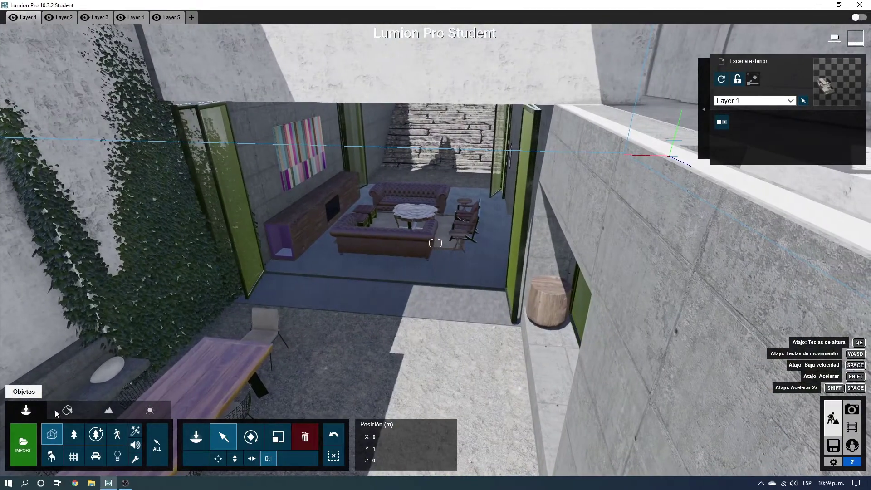
pyautogui.click(67, 410)
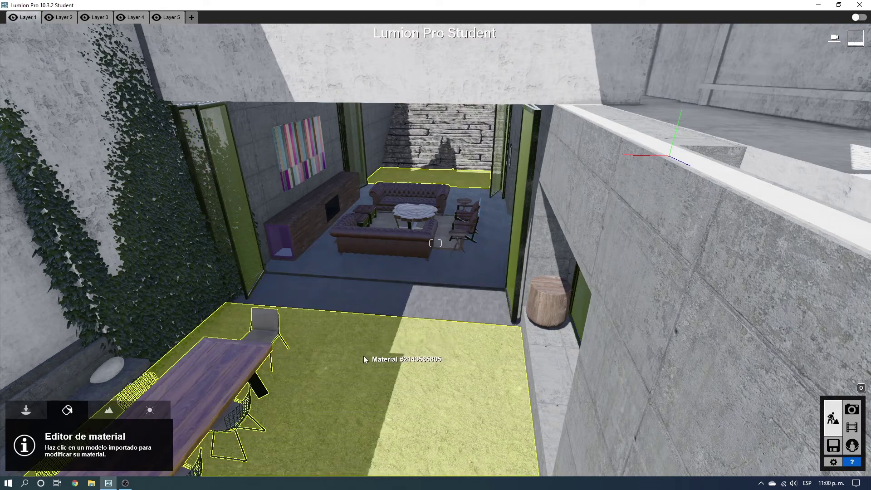
# Step: Select the courtyard floor's pebble material and open the material library for a replacement
pyautogui.click(341, 360)
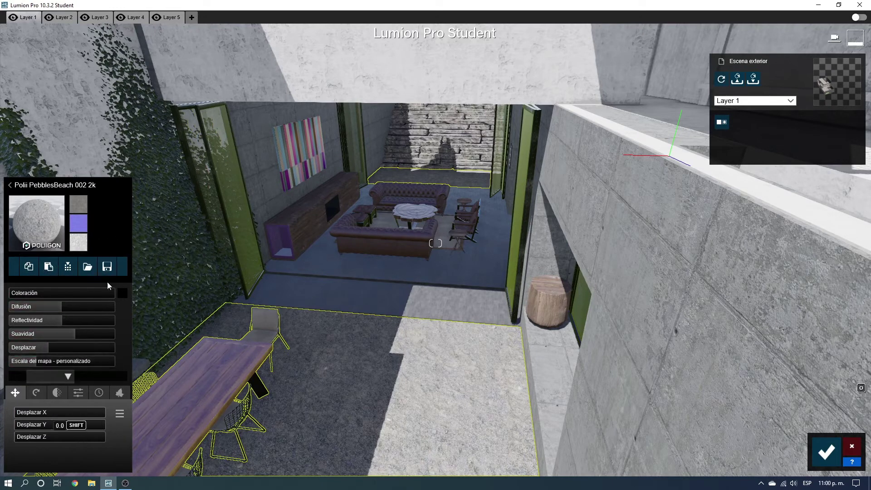
pyautogui.click(27, 185)
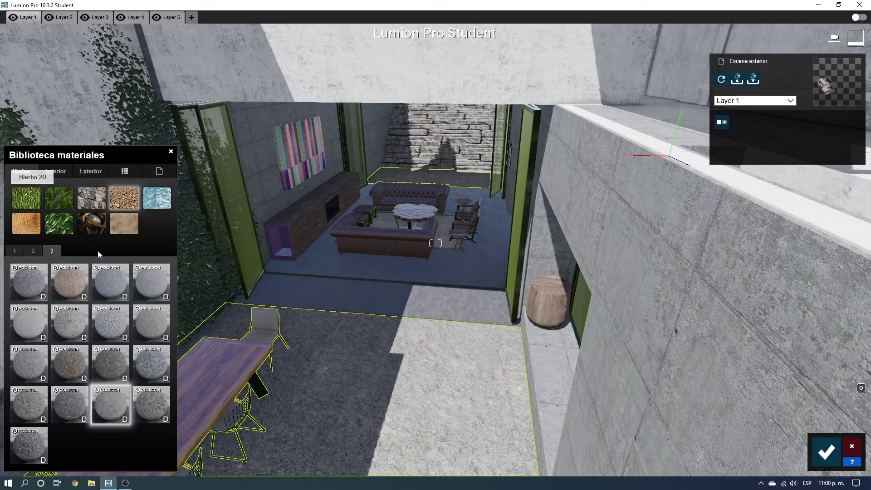
# Step: Browse exterior, interior, miscellaneous and metal materials, then custom materials' special types like advanced glass
pyautogui.click(75, 169)
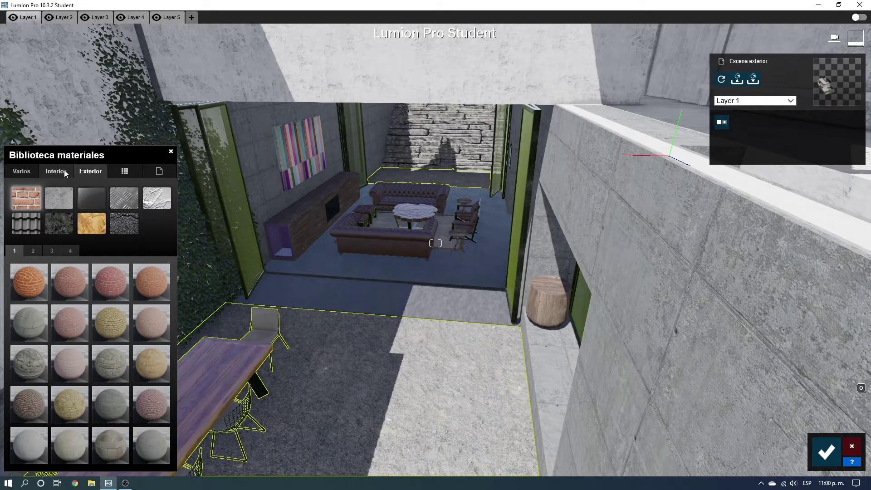
pyautogui.click(64, 170)
pyautogui.click(87, 171)
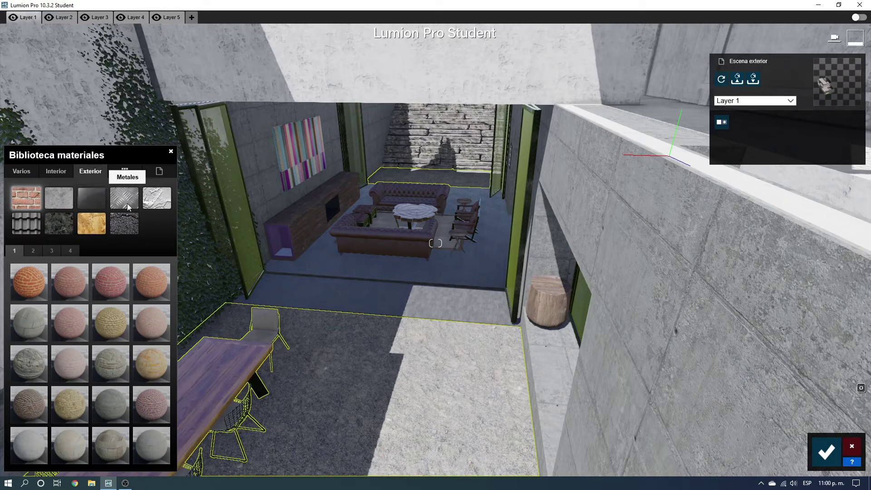
pyautogui.click(56, 169)
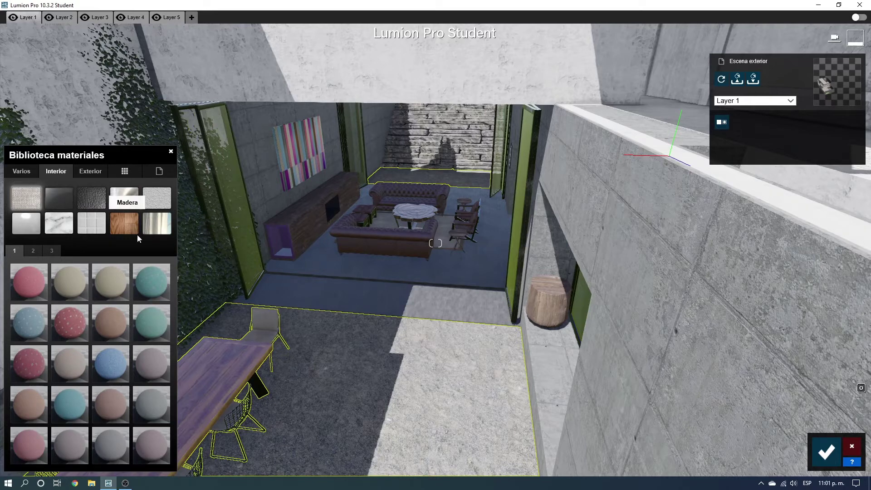
pyautogui.click(97, 171)
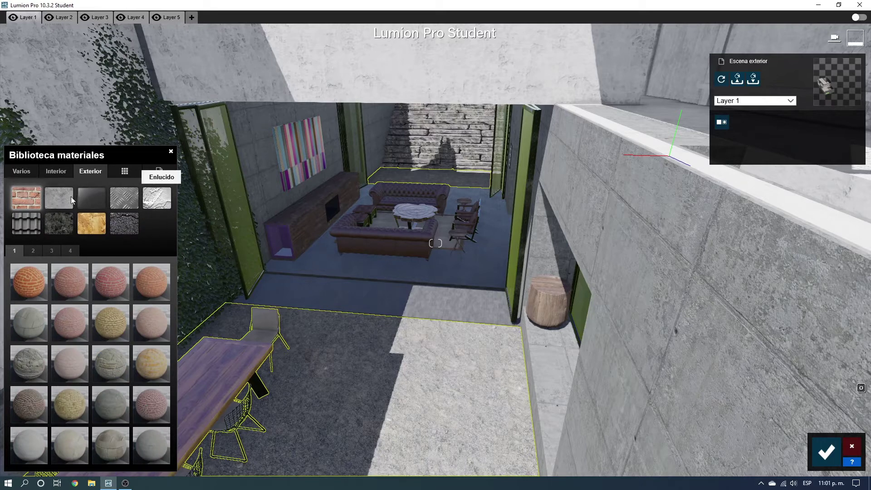
pyautogui.click(36, 171)
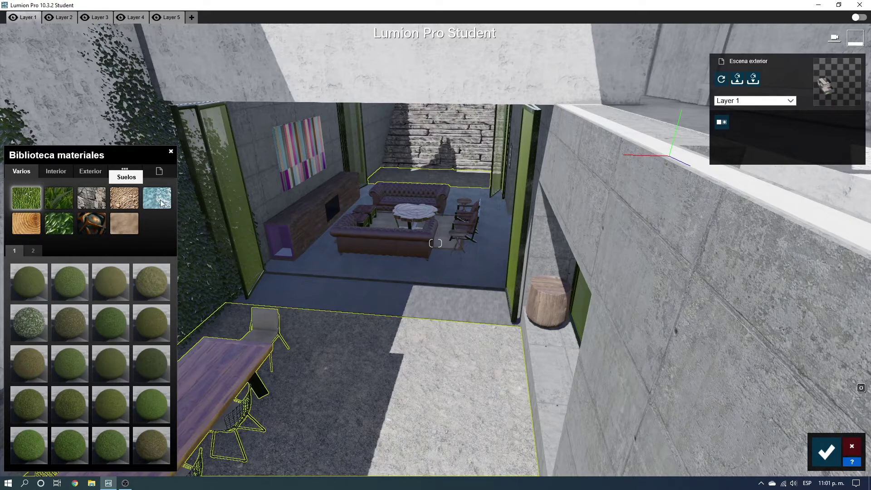
pyautogui.click(99, 226)
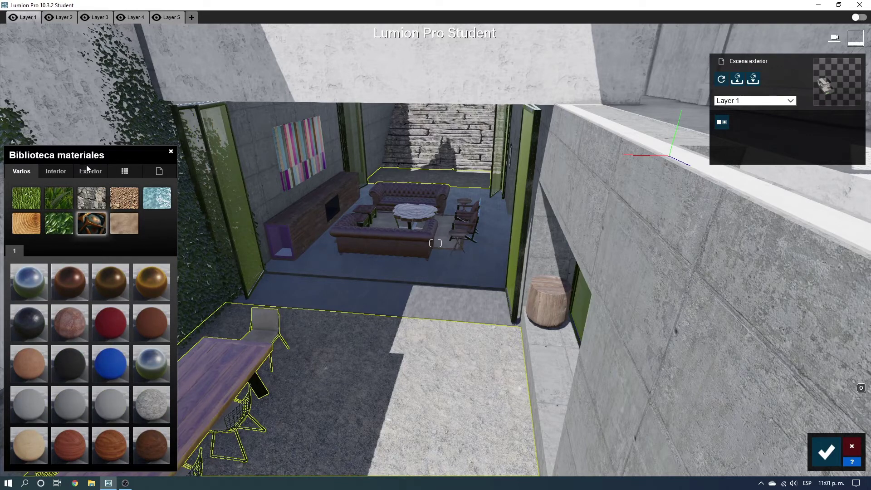
pyautogui.click(135, 172)
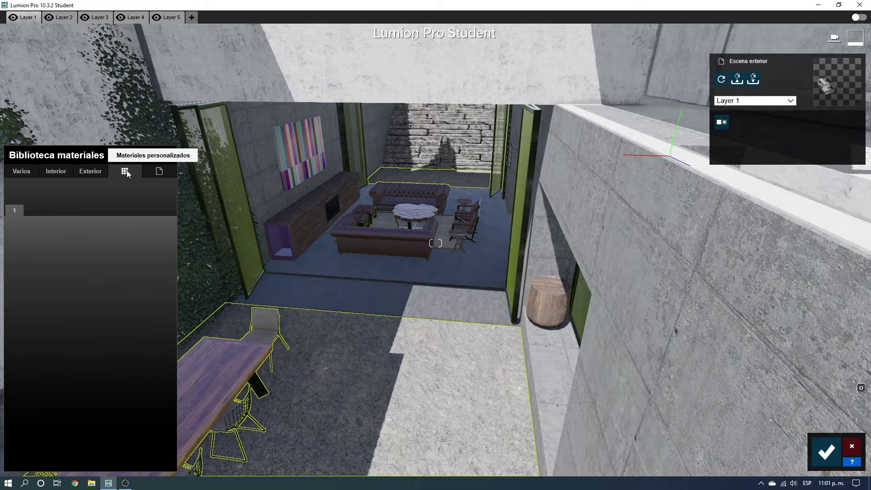
pyautogui.click(168, 171)
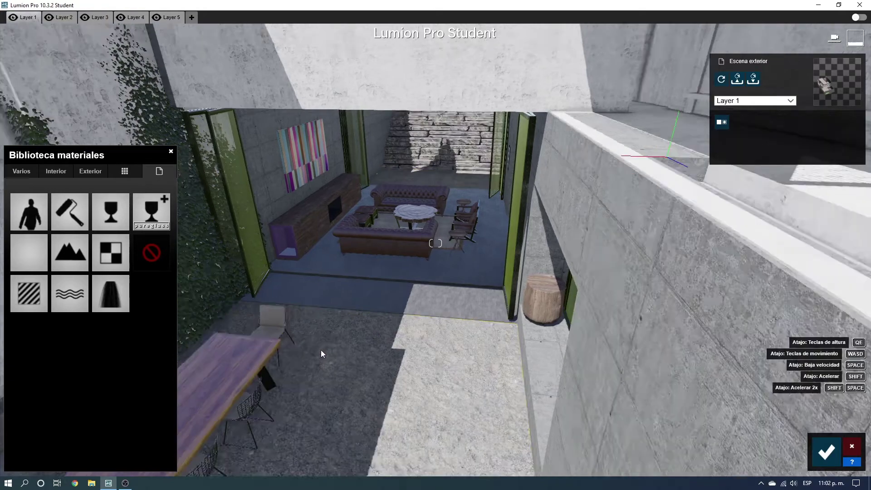
# Step: Swing and zoom the view onto the white exterior wall, then nudge into the courtyard
pyautogui.moveTo(320, 349); pyautogui.dragTo(355, 306, button='right')
pyautogui.scroll(-10, 358, 293)
pyautogui.scroll(-3, 288, 237)
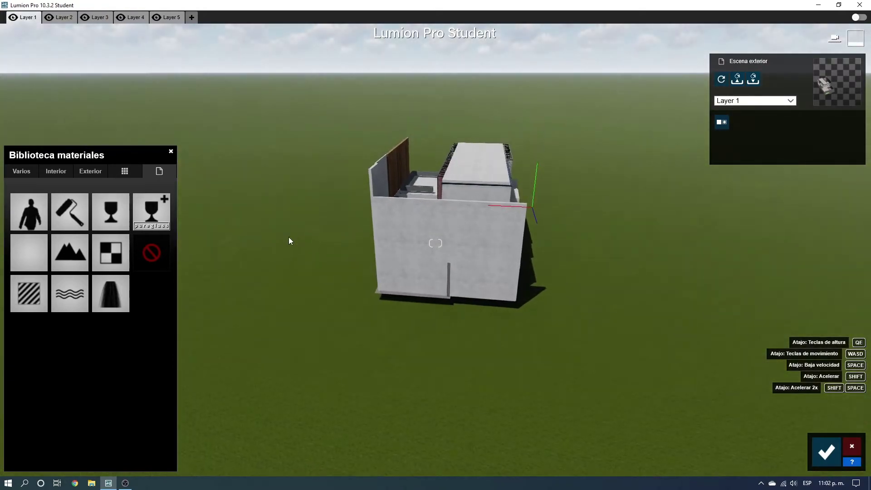
pyautogui.scroll(3, 463, 148)
pyautogui.scroll(5, 396, 210)
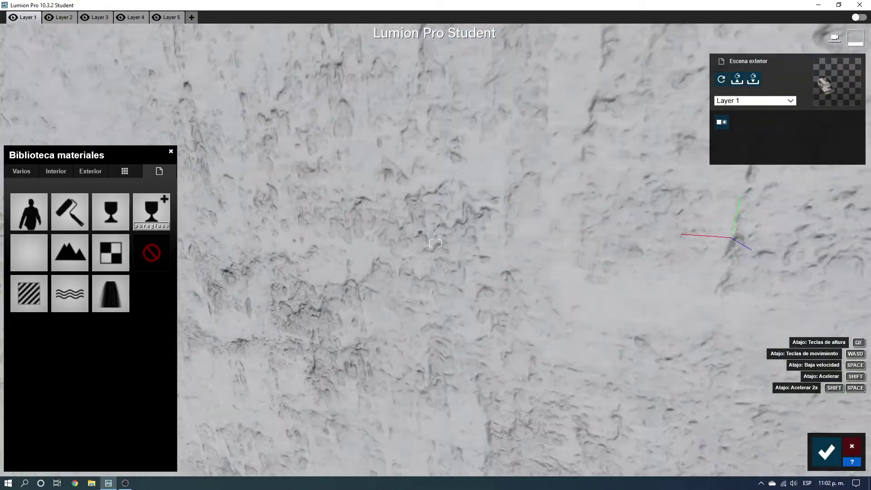
pyautogui.scroll(-5, 393, 235)
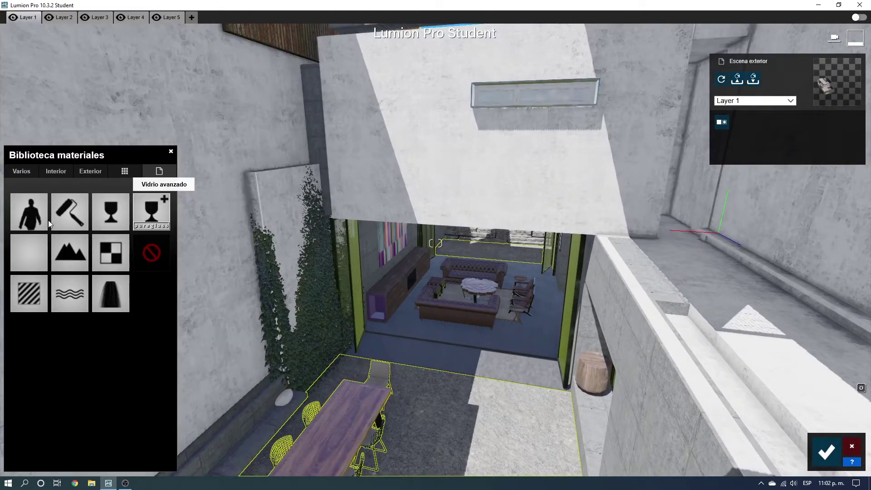
pyautogui.press('w')
pyautogui.press('w')
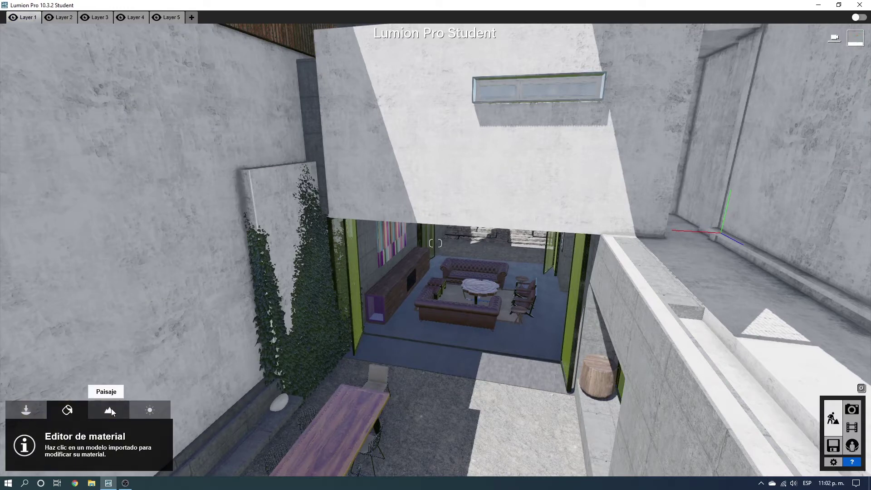
# Step: Enter landscape height sculpting and aim the view at the open grass beside the building
pyautogui.click(111, 409)
pyautogui.moveTo(247, 384); pyautogui.dragTo(336, 271, button='right')
pyautogui.scroll(-10, 336, 271)
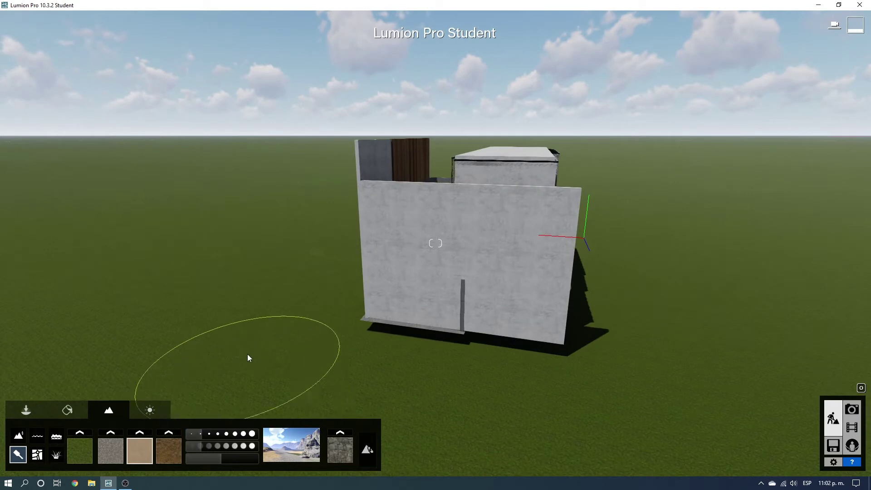
pyautogui.click(18, 437)
pyautogui.moveTo(279, 249); pyautogui.dragTo(144, 305, button='right')
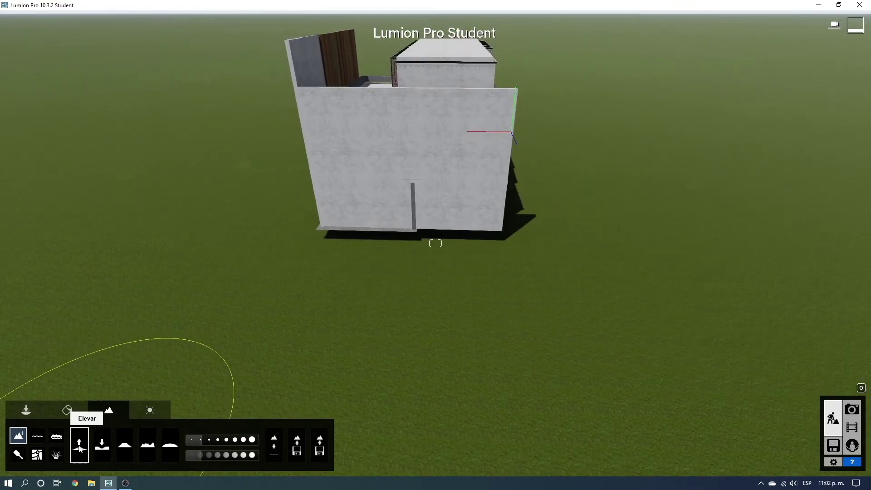
pyautogui.moveTo(170, 231); pyautogui.dragTo(405, 187, button='right')
# Step: Raise a rocky mountain ridge beside the building and dig a hollow on its left
pyautogui.click(398, 188)
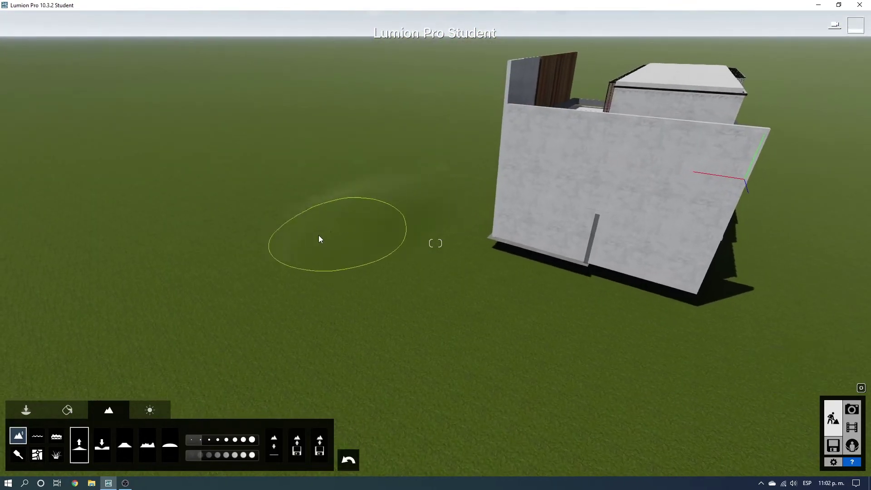
pyautogui.moveTo(319, 239)
pyautogui.mouseDown()
pyautogui.moveTo(278, 257)
pyautogui.moveTo(235, 237)
pyautogui.moveTo(284, 213)
pyautogui.moveTo(264, 234)
pyautogui.mouseUp()
pyautogui.moveTo(265, 234)
pyautogui.mouseDown(button='right')
pyautogui.moveTo(217, 233)
pyautogui.moveTo(136, 416)
pyautogui.mouseUp(button='right')
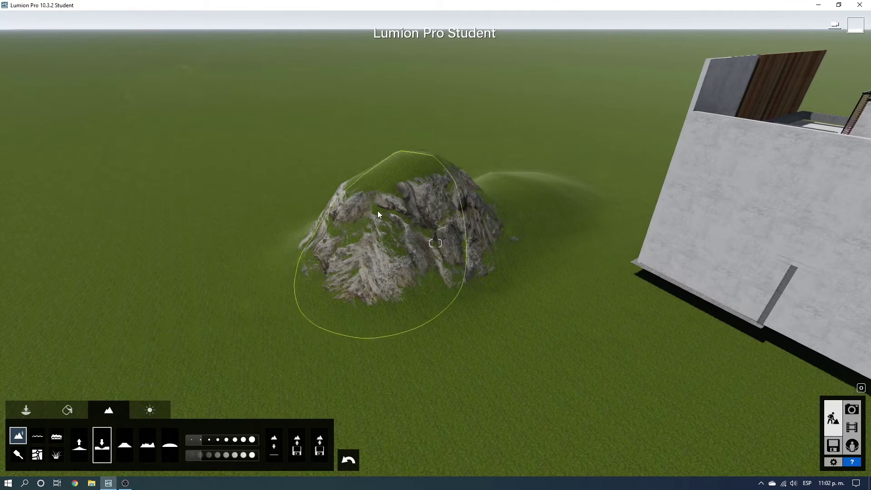
pyautogui.moveTo(378, 210)
pyautogui.mouseDown()
pyautogui.moveTo(311, 277)
pyautogui.moveTo(280, 278)
pyautogui.moveTo(241, 296)
pyautogui.moveTo(268, 274)
pyautogui.moveTo(235, 291)
pyautogui.moveTo(229, 282)
pyautogui.mouseUp()
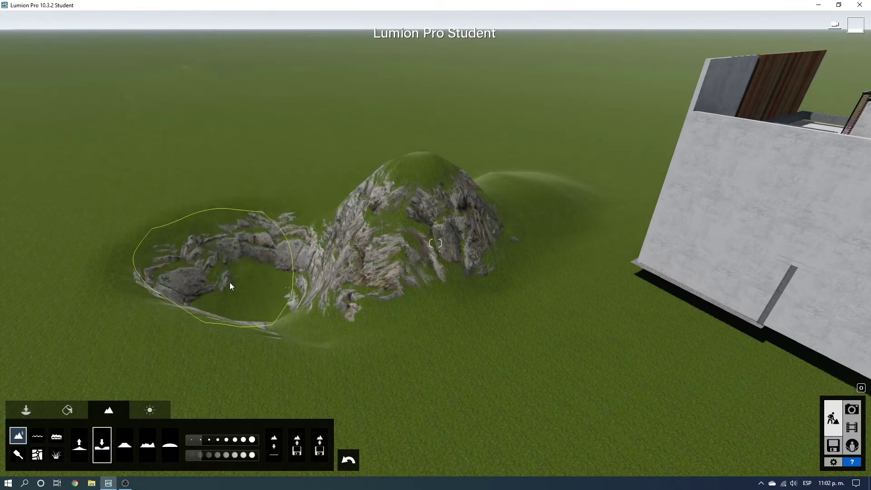
pyautogui.moveTo(230, 282)
pyautogui.mouseDown(button='right')
pyautogui.moveTo(178, 333)
pyautogui.moveTo(124, 448)
pyautogui.mouseUp(button='right')
# Step: Flatten and roughen the hollow, then smooth the rocky mountain into softer hills
pyautogui.click(125, 446)
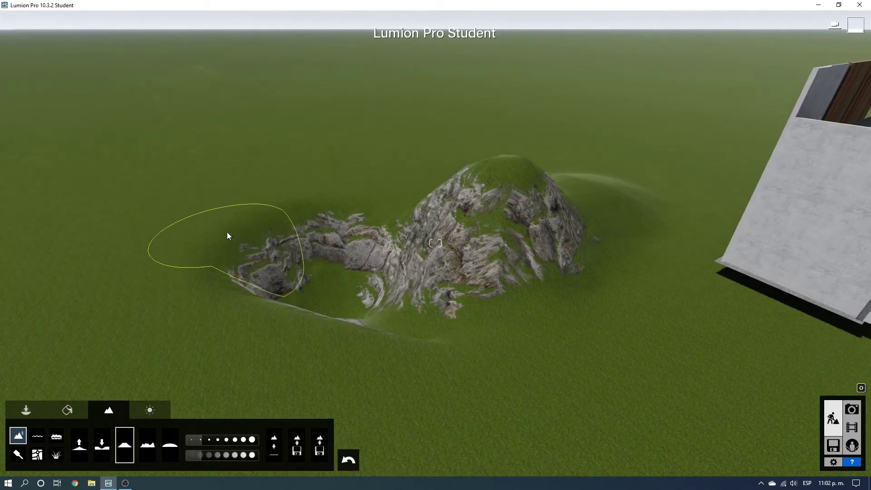
pyautogui.moveTo(227, 233)
pyautogui.mouseDown()
pyautogui.moveTo(235, 261)
pyautogui.moveTo(265, 286)
pyautogui.mouseUp()
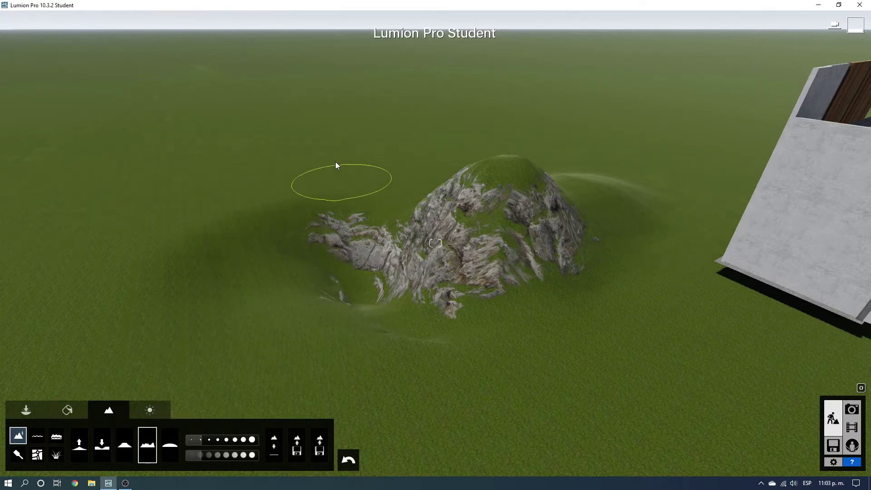
pyautogui.moveTo(360, 188); pyautogui.dragTo(345, 191)
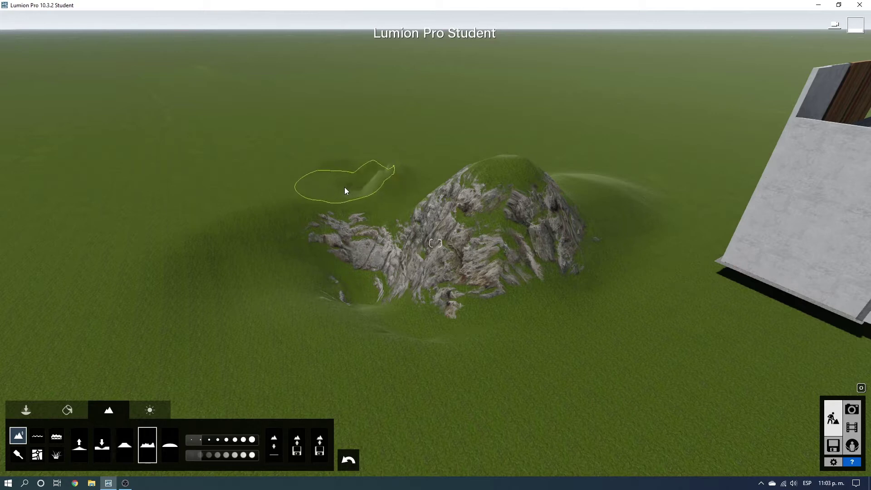
pyautogui.moveTo(236, 207); pyautogui.dragTo(236, 207)
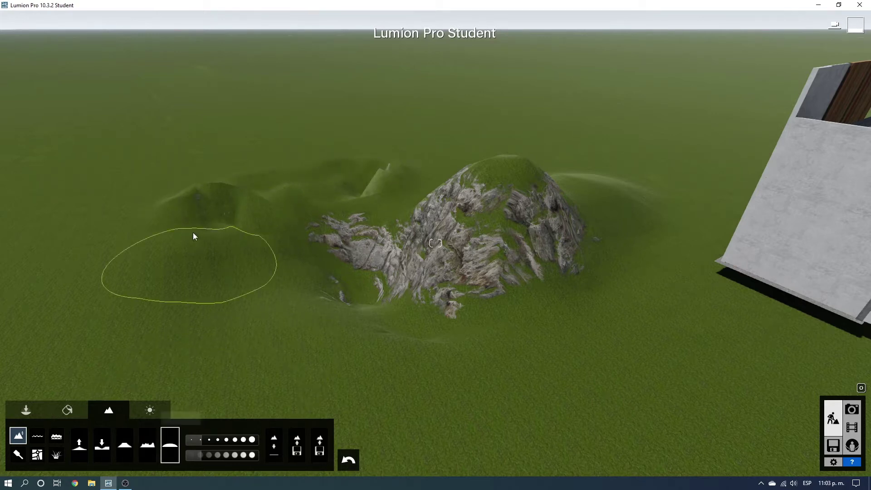
pyautogui.moveTo(466, 222)
pyautogui.mouseDown()
pyautogui.moveTo(458, 242)
pyautogui.moveTo(349, 266)
pyautogui.mouseUp()
pyautogui.moveTo(349, 266); pyautogui.dragTo(349, 266, button='right')
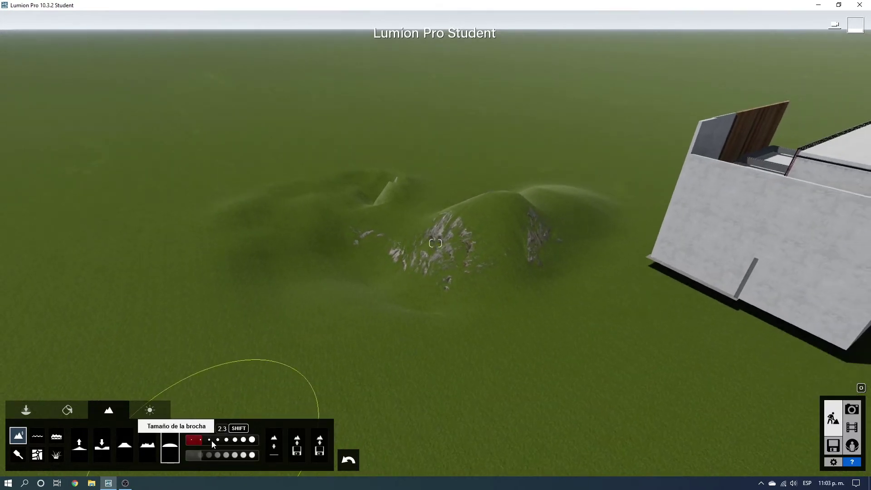
# Step: Set the terrain brush to its maximum size with a higher speed
pyautogui.moveTo(212, 441); pyautogui.dragTo(203, 438)
pyautogui.moveTo(211, 440); pyautogui.dragTo(260, 446)
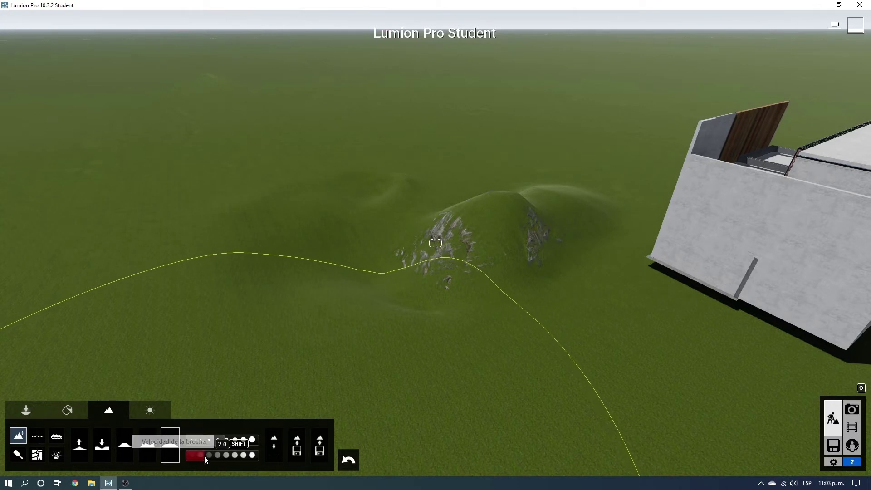
pyautogui.moveTo(204, 455); pyautogui.dragTo(228, 457)
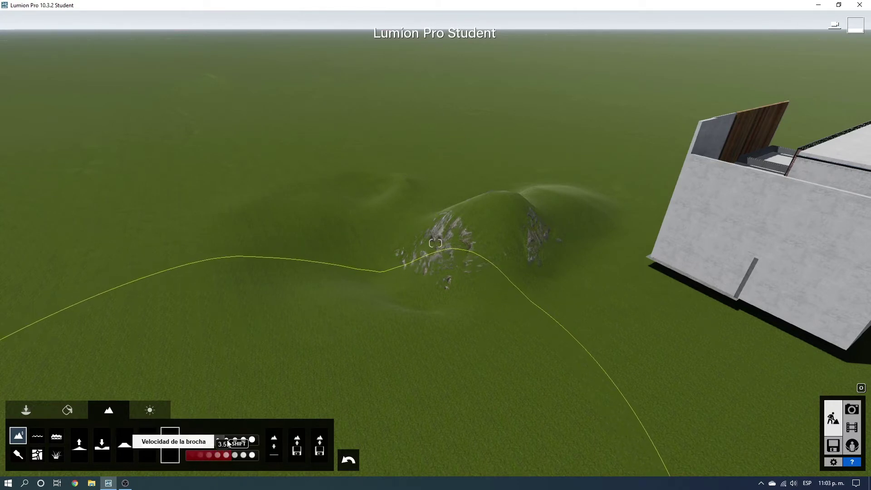
# Step: Raise a rocky test hill left of the building, then flatten all the terrain
pyautogui.click(82, 446)
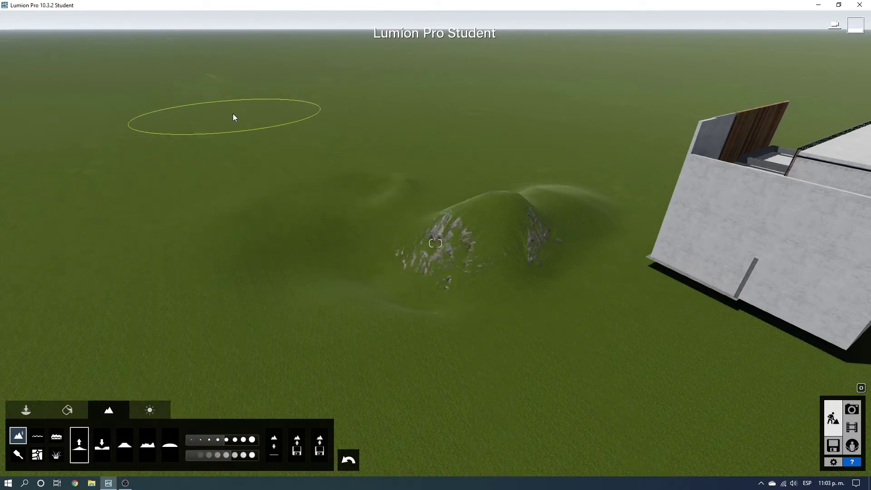
pyautogui.moveTo(233, 113); pyautogui.dragTo(284, 92)
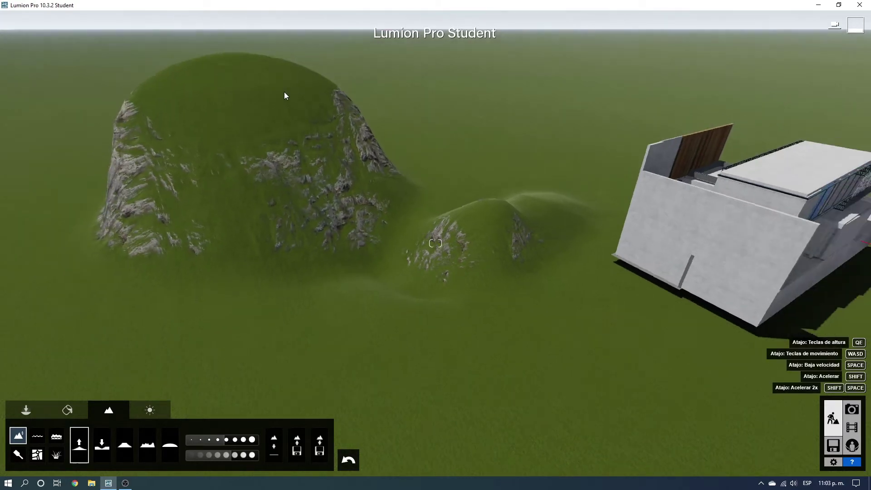
pyautogui.moveTo(284, 91); pyautogui.dragTo(172, 190, button='right')
pyautogui.moveTo(172, 189); pyautogui.dragTo(241, 176)
pyautogui.scroll(-5, 249, 173)
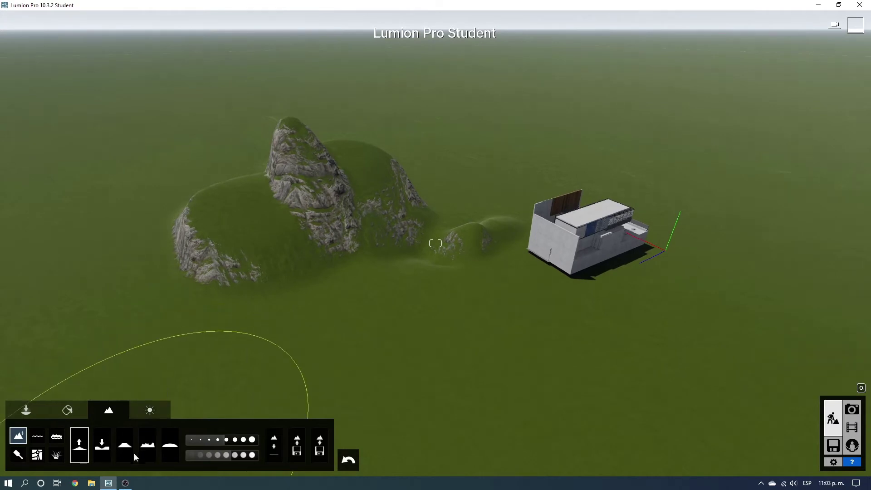
pyautogui.click(252, 439)
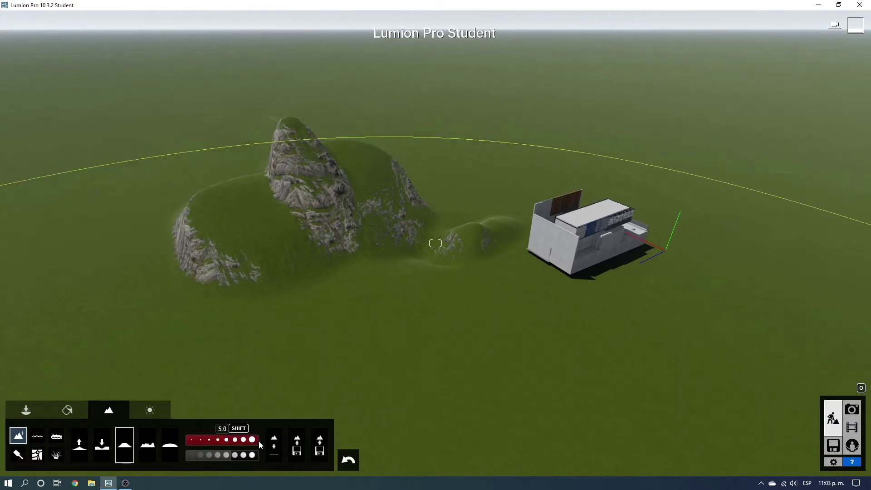
pyautogui.click(308, 298)
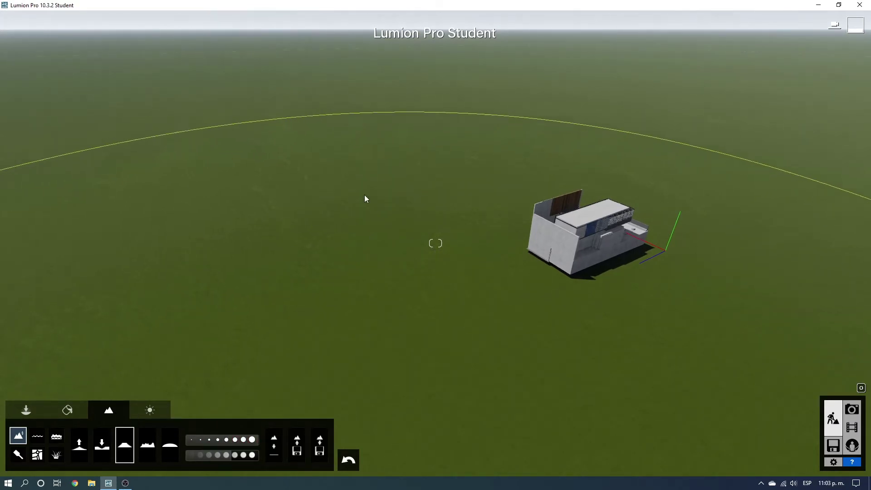
# Step: Tilt the view toward the horizon and place a water plane on the grass
pyautogui.moveTo(380, 245); pyautogui.dragTo(386, 272, button='right')
pyautogui.moveTo(435, 243); pyautogui.dragTo(435, 213, button='right')
pyautogui.scroll(-3, 274, 252)
pyautogui.scroll(-3, 309, 265)
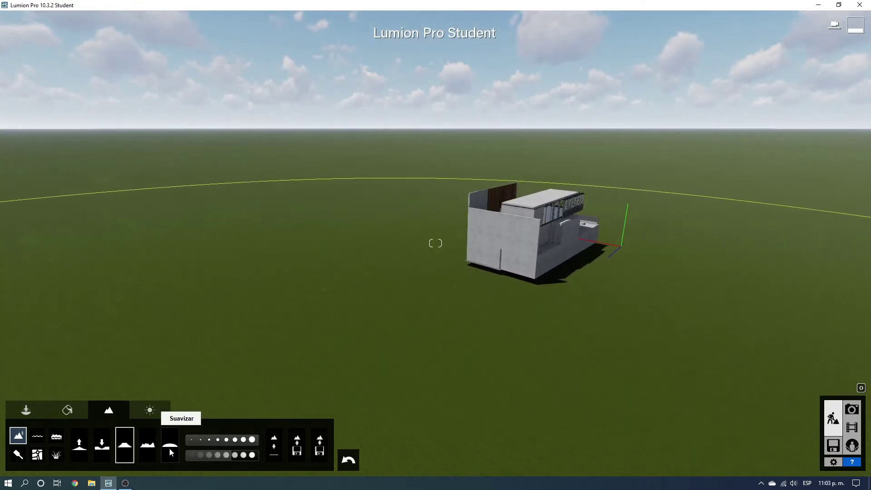
pyautogui.click(39, 443)
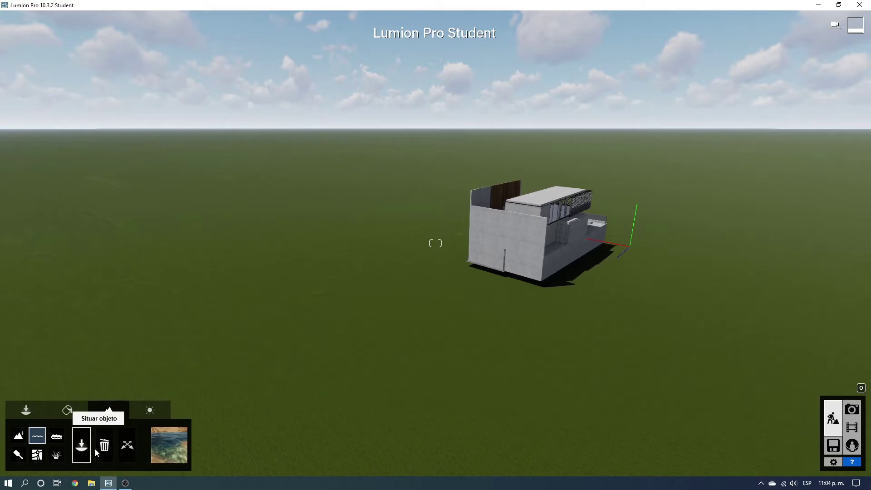
pyautogui.moveTo(266, 362); pyautogui.dragTo(512, 360)
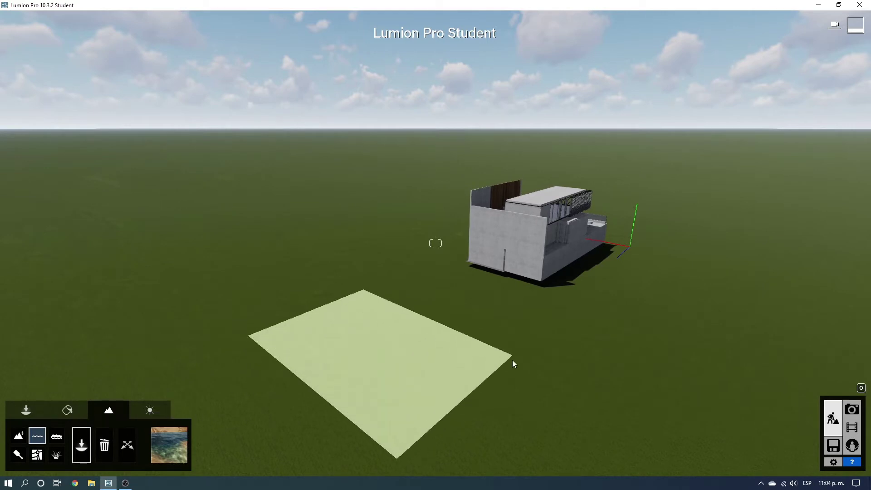
pyautogui.moveTo(486, 362)
pyautogui.mouseDown(button='right')
pyautogui.moveTo(486, 376)
pyautogui.moveTo(324, 319)
pyautogui.mouseUp(button='right')
# Step: Resize the water plane by its corners, raise it to ground level, and show the water types
pyautogui.moveTo(335, 365); pyautogui.dragTo(165, 256)
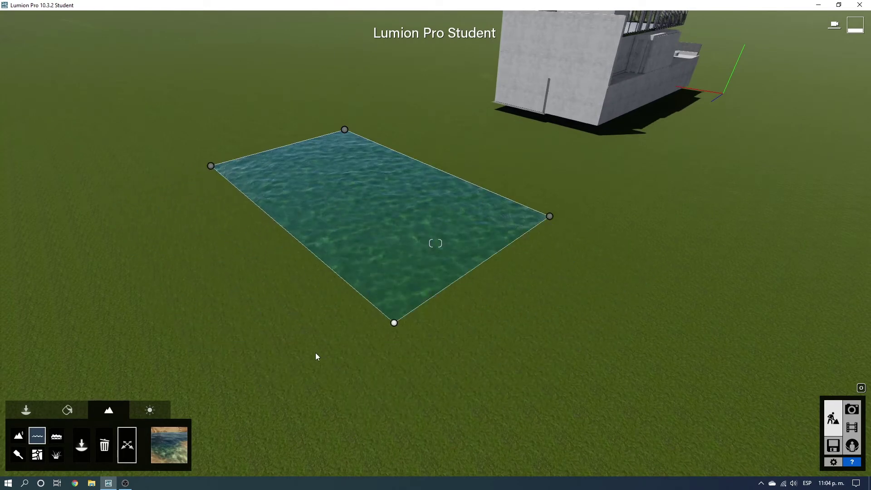
pyautogui.moveTo(165, 255); pyautogui.dragTo(317, 357)
pyautogui.moveTo(339, 199); pyautogui.dragTo(330, 148)
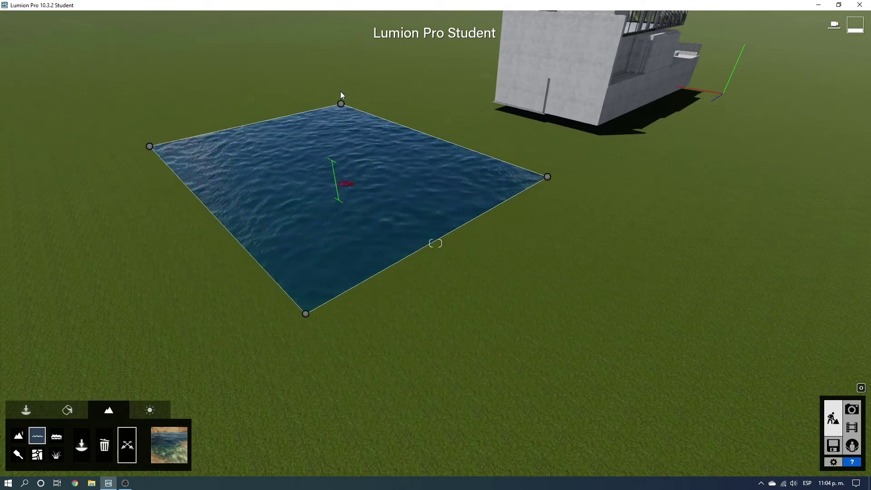
pyautogui.click(182, 445)
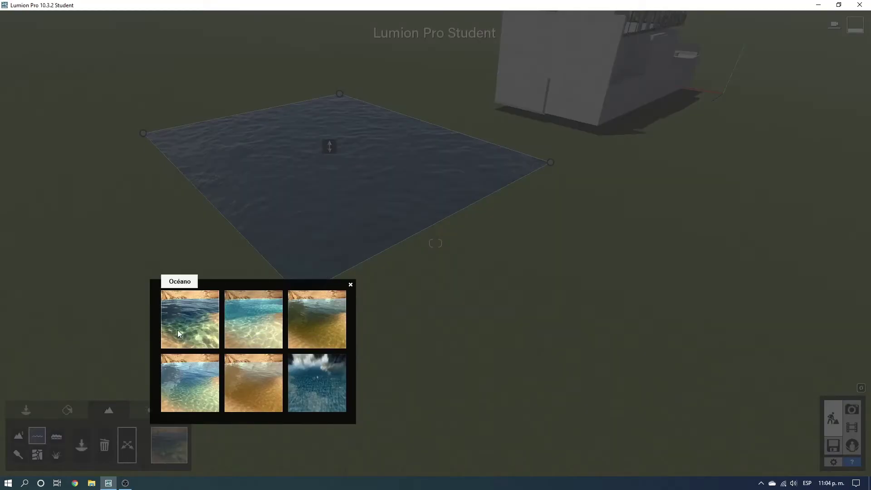
# Step: Dismiss the water-type chooser and frame the blue water plane beside the building
pyautogui.click(414, 325)
pyautogui.moveTo(419, 333); pyautogui.dragTo(422, 272, button='right')
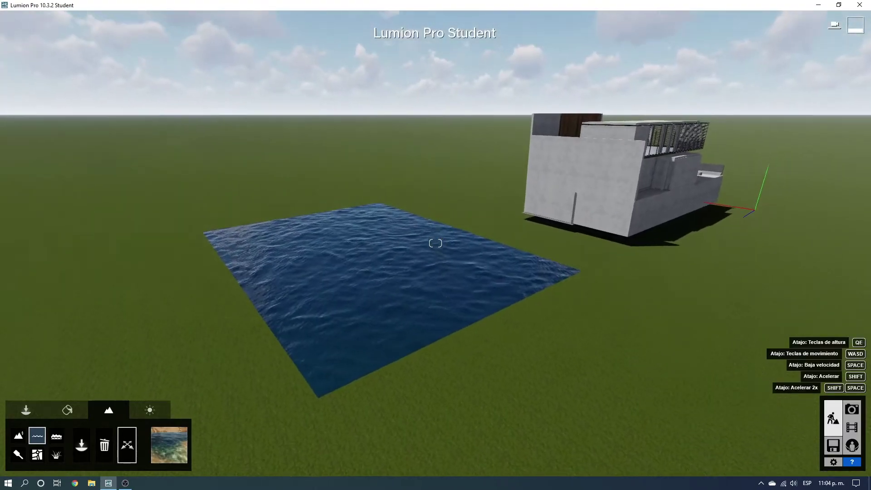
pyautogui.moveTo(435, 243); pyautogui.dragTo(418, 272, button='right')
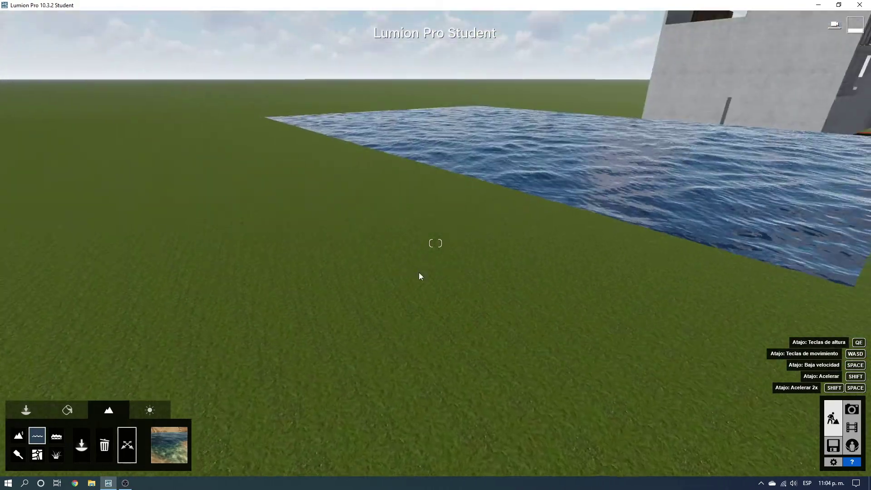
# Step: Preview the water from underneath, rise back above it, and delete the water plane
pyautogui.moveTo(465, 347); pyautogui.dragTo(464, 272, button='right')
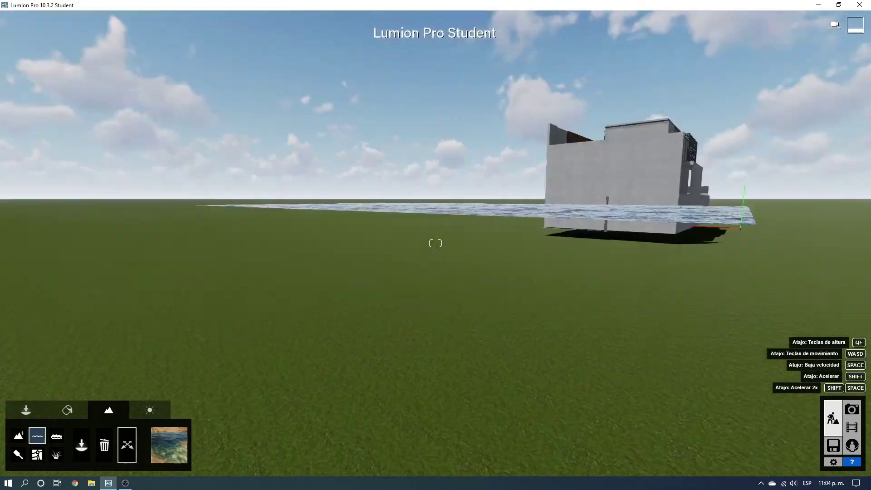
pyautogui.moveTo(435, 243); pyautogui.dragTo(435, 243, button='right')
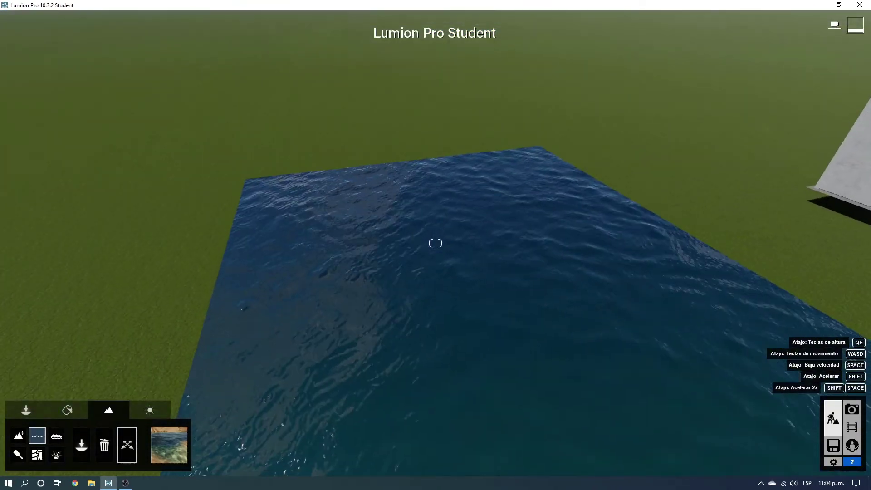
pyautogui.press('w')
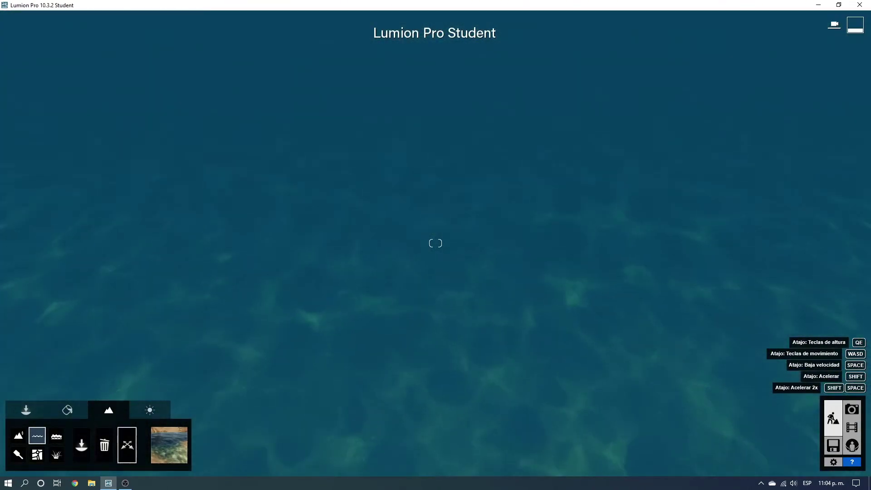
pyautogui.moveTo(436, 243); pyautogui.dragTo(436, 243, button='right')
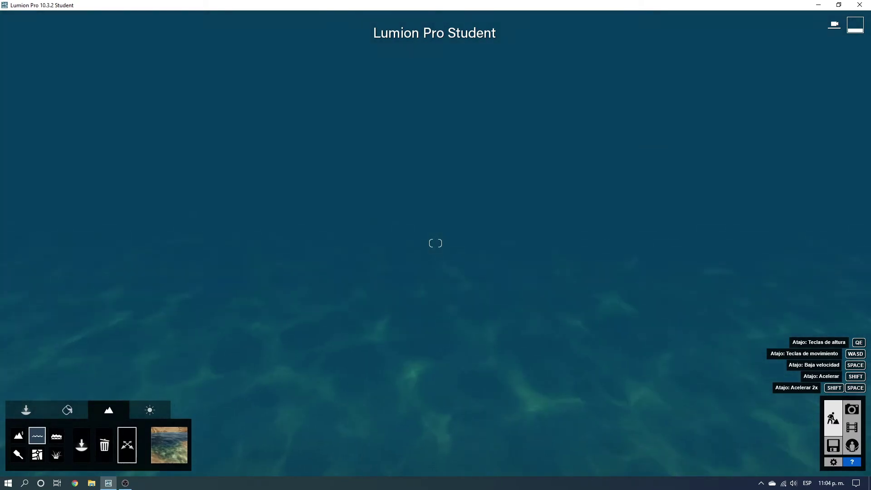
pyautogui.press('q')
pyautogui.moveTo(436, 243); pyautogui.dragTo(435, 243, button='right')
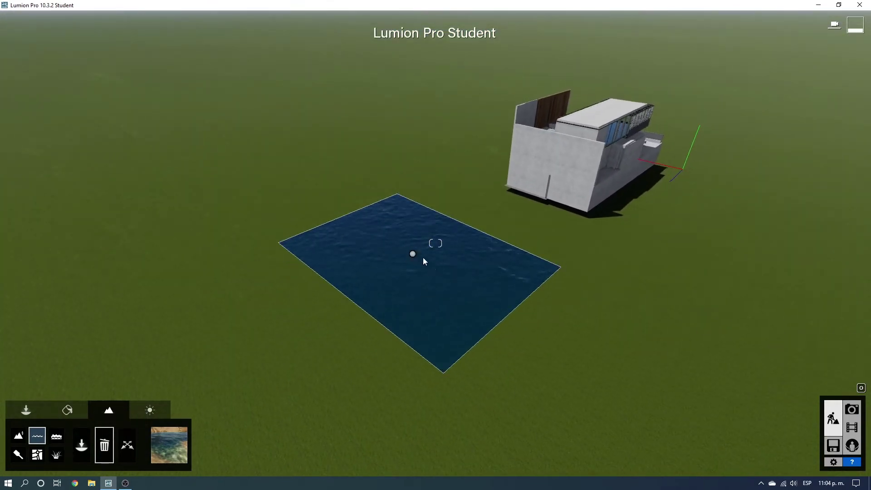
pyautogui.click(412, 254)
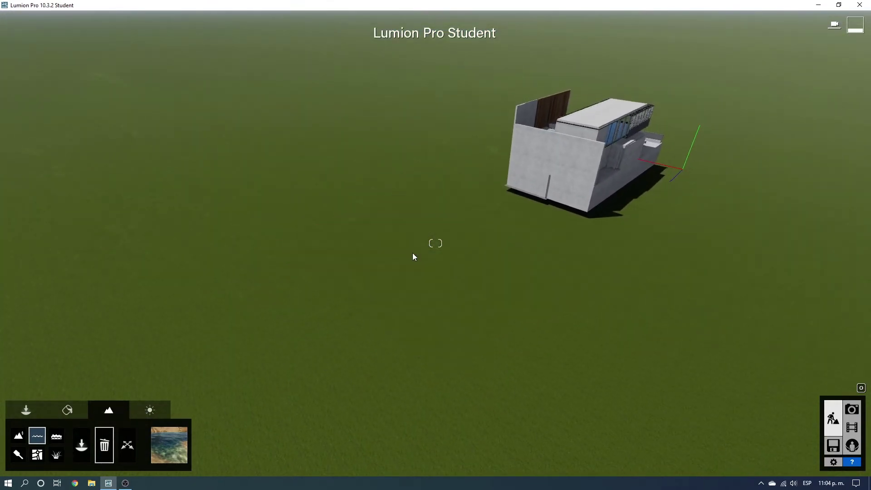
# Step: Switch on the Océano ocean and orbit over the sea now surrounding the building
pyautogui.click(62, 436)
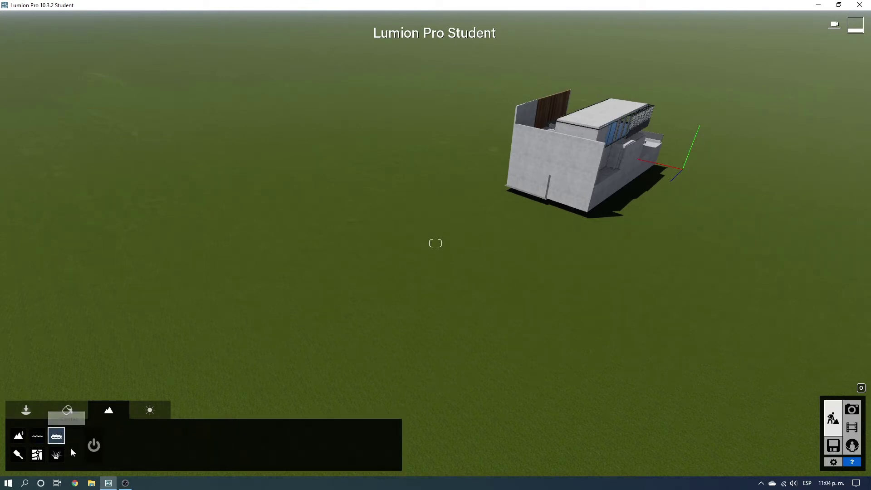
pyautogui.moveTo(213, 284); pyautogui.dragTo(213, 284, button='right')
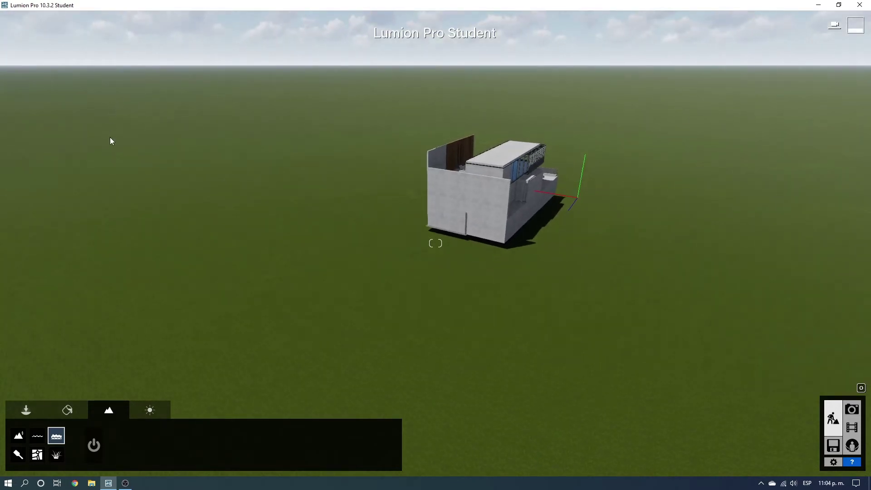
pyautogui.click(89, 448)
pyautogui.moveTo(213, 253); pyautogui.dragTo(179, 429, button='right')
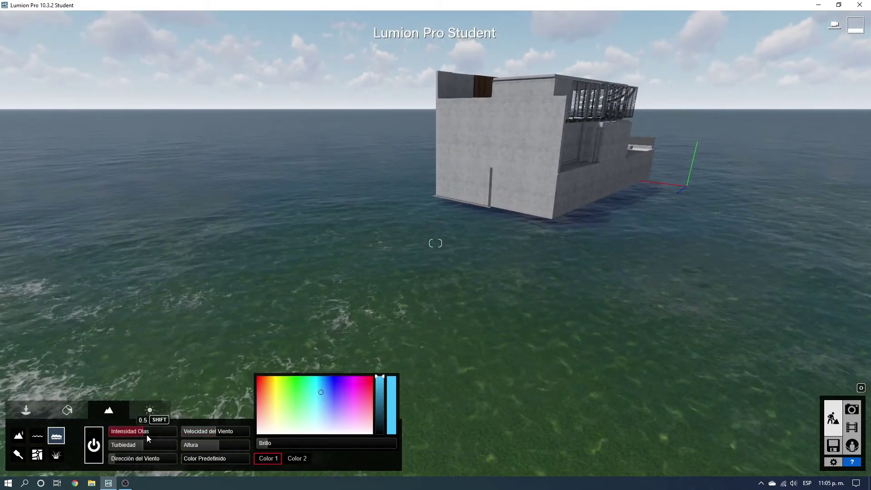
# Step: Adjust Intensidad Olas and Velocidad del Viento, then raise Altura well above the ground
pyautogui.moveTo(153, 434); pyautogui.dragTo(160, 441)
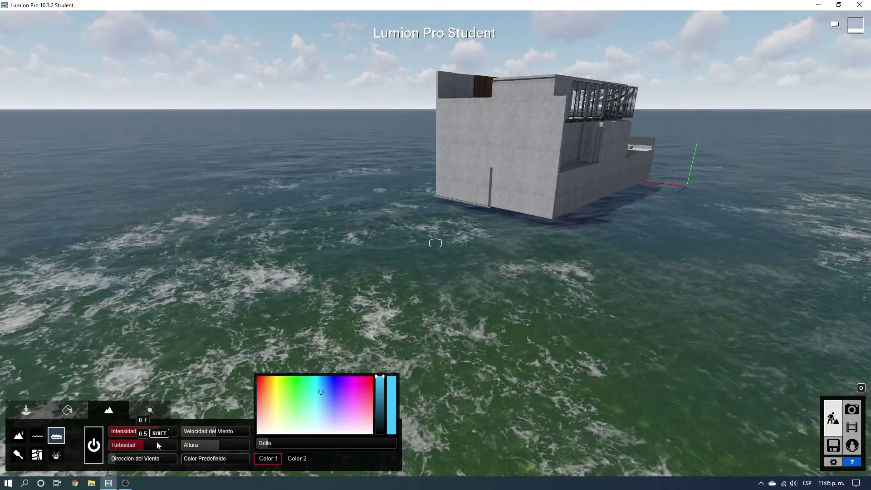
pyautogui.moveTo(160, 442)
pyautogui.mouseDown()
pyautogui.moveTo(133, 432)
pyautogui.moveTo(113, 445)
pyautogui.moveTo(177, 452)
pyautogui.mouseUp()
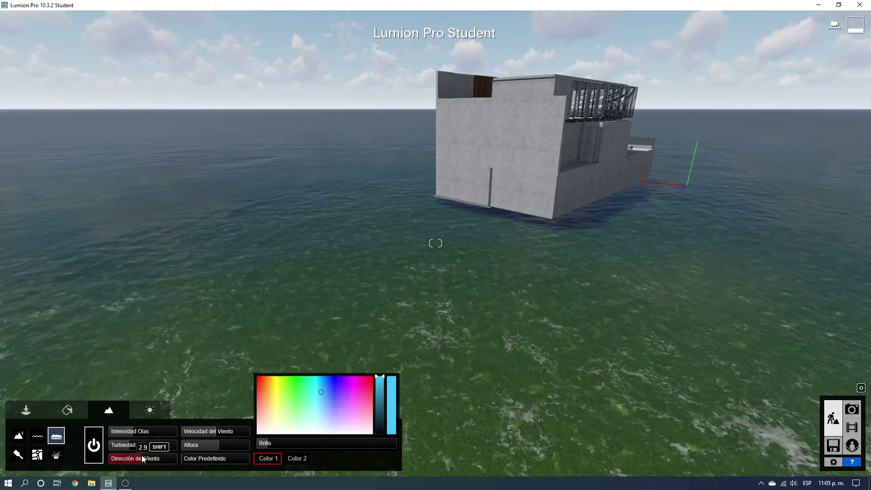
pyautogui.moveTo(236, 362)
pyautogui.mouseDown(button='right')
pyautogui.moveTo(259, 395)
pyautogui.moveTo(256, 383)
pyautogui.mouseUp(button='right')
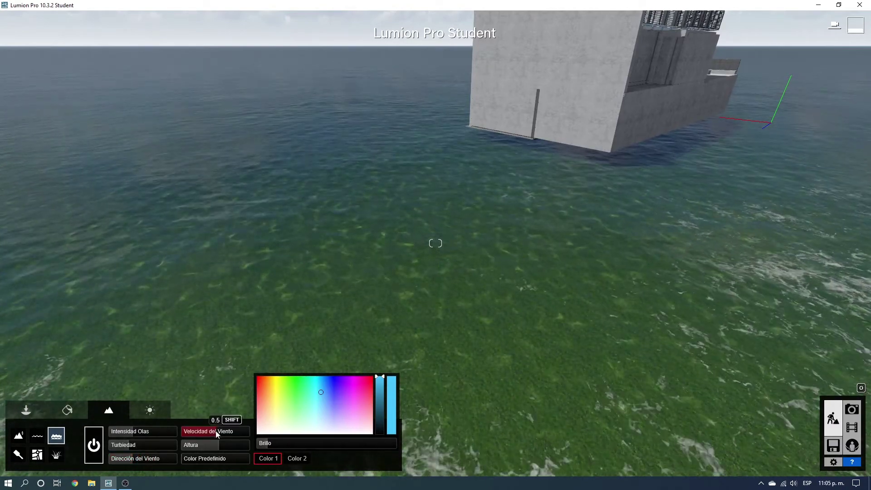
pyautogui.moveTo(216, 431); pyautogui.dragTo(233, 434)
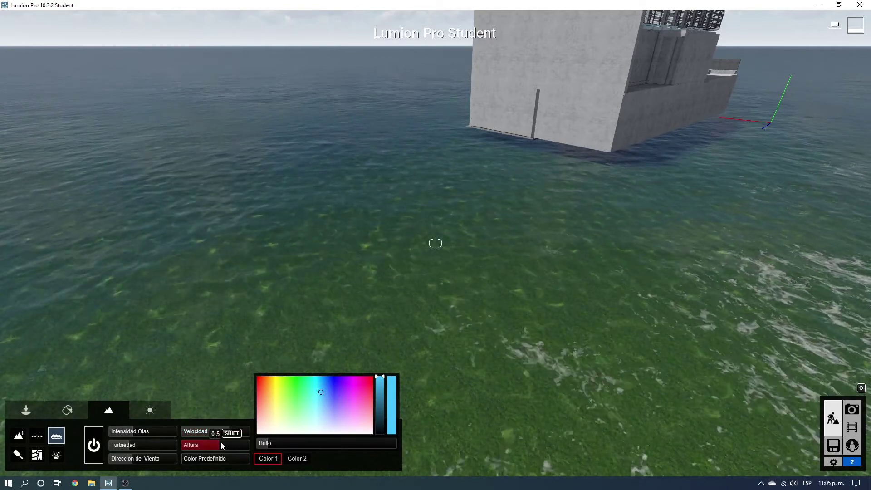
pyautogui.moveTo(204, 445)
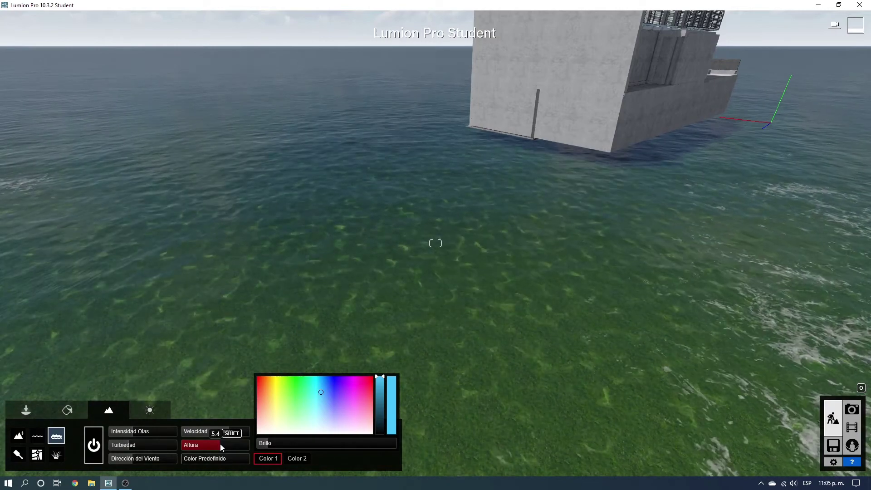
pyautogui.moveTo(220, 444)
pyautogui.mouseDown()
pyautogui.moveTo(227, 445)
pyautogui.moveTo(222, 452)
pyautogui.mouseUp()
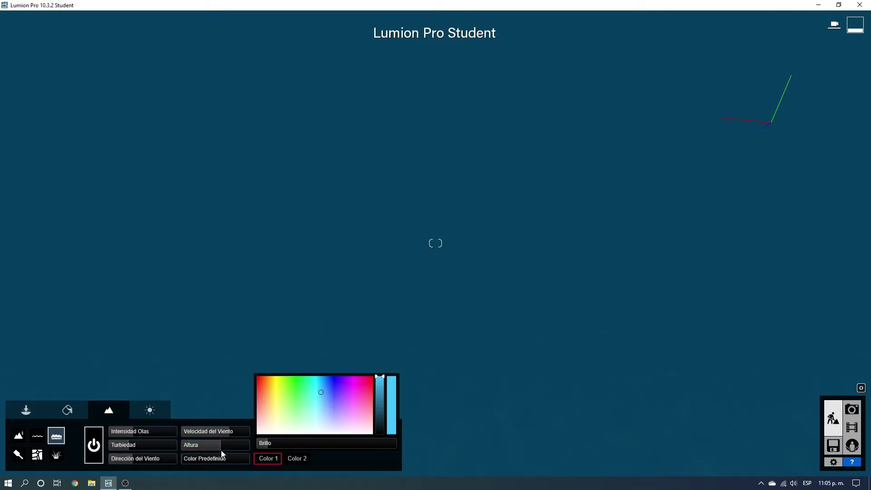
# Step: Lower the ocean to near ground level and set its water colour to light blue
pyautogui.moveTo(221, 448); pyautogui.dragTo(220, 448)
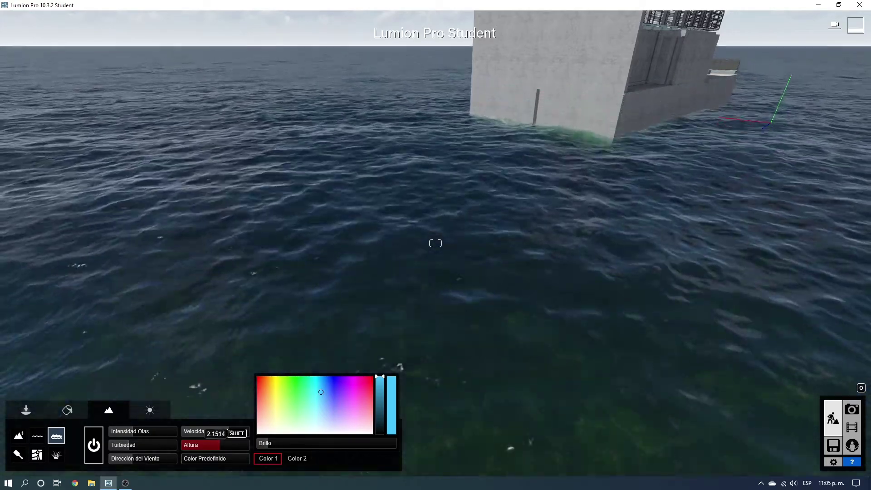
pyautogui.moveTo(219, 445); pyautogui.dragTo(213, 446)
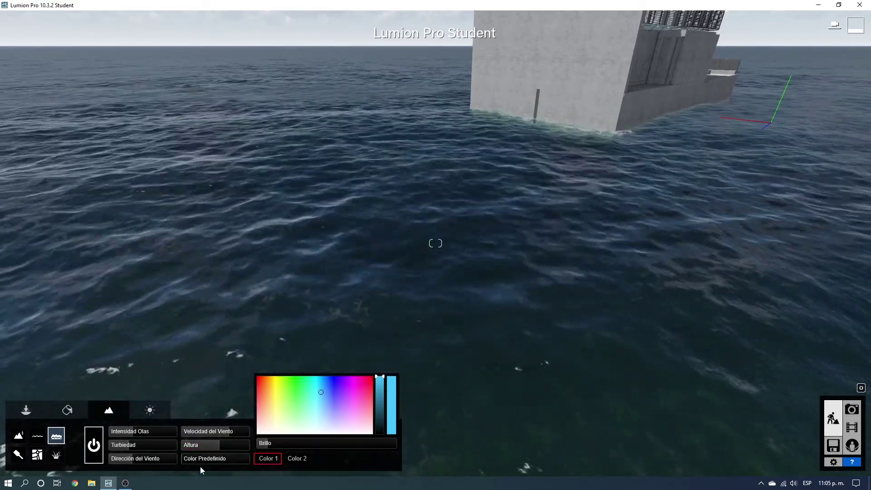
pyautogui.moveTo(319, 399)
pyautogui.mouseDown()
pyautogui.moveTo(336, 381)
pyautogui.moveTo(354, 388)
pyautogui.moveTo(316, 395)
pyautogui.moveTo(317, 387)
pyautogui.mouseUp()
pyautogui.click(327, 401)
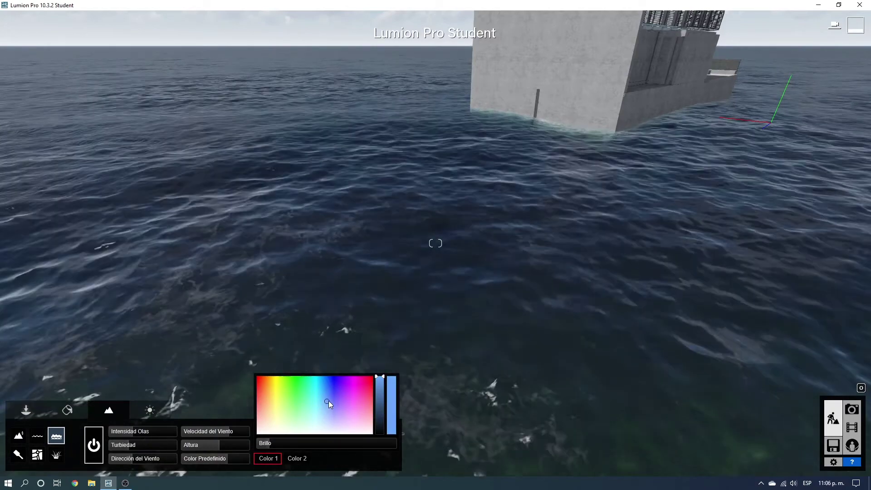
# Step: Turn the ocean off, bring up terrain painting, and make the painting brush smaller
pyautogui.click(94, 445)
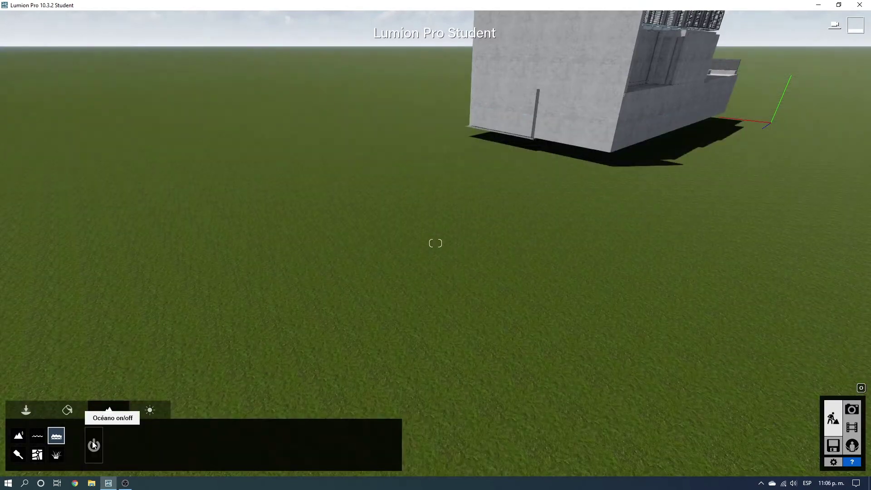
pyautogui.moveTo(78, 385); pyautogui.dragTo(78, 384, button='right')
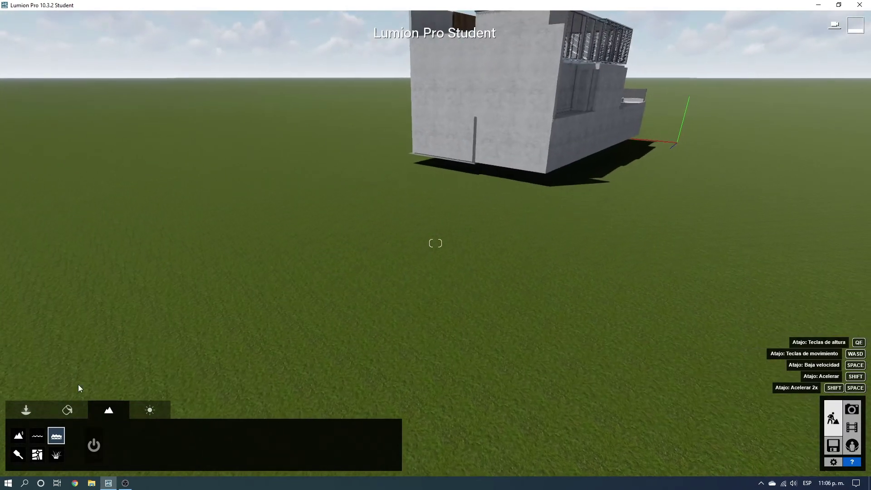
pyautogui.click(18, 455)
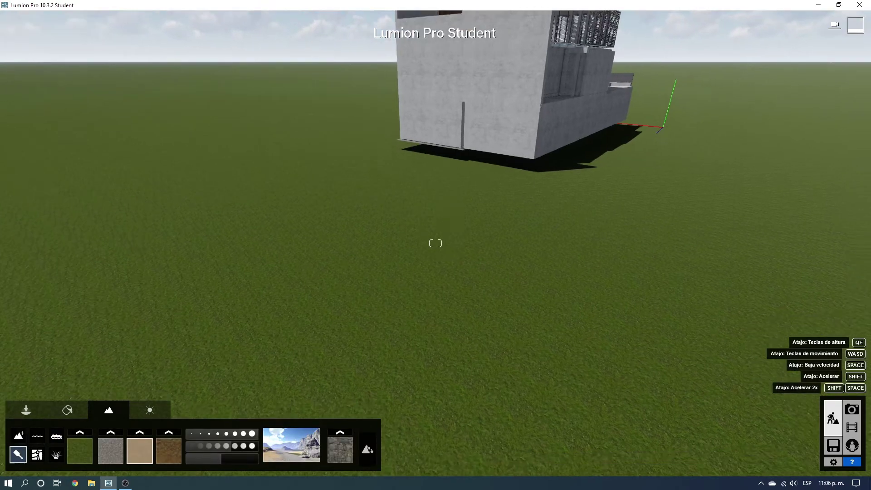
pyautogui.moveTo(220, 320)
pyautogui.mouseDown(button='right')
pyautogui.moveTo(351, 223)
pyautogui.moveTo(235, 435)
pyautogui.mouseUp(button='right')
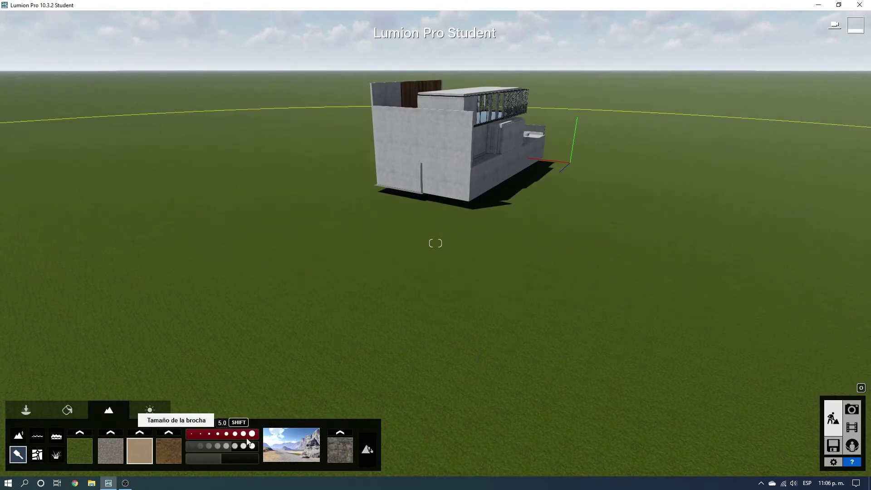
pyautogui.moveTo(238, 433)
pyautogui.mouseDown()
pyautogui.moveTo(213, 445)
pyautogui.moveTo(222, 447)
pyautogui.mouseUp()
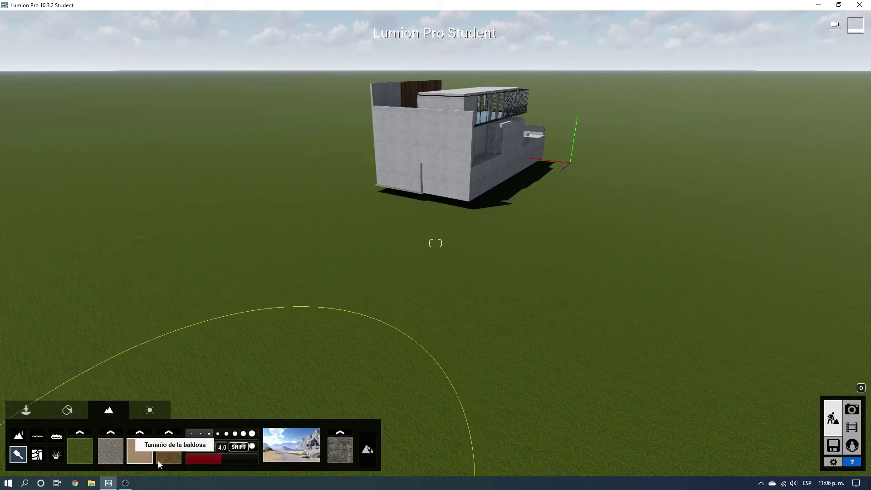
pyautogui.moveTo(276, 365); pyautogui.dragTo(208, 364, button='right')
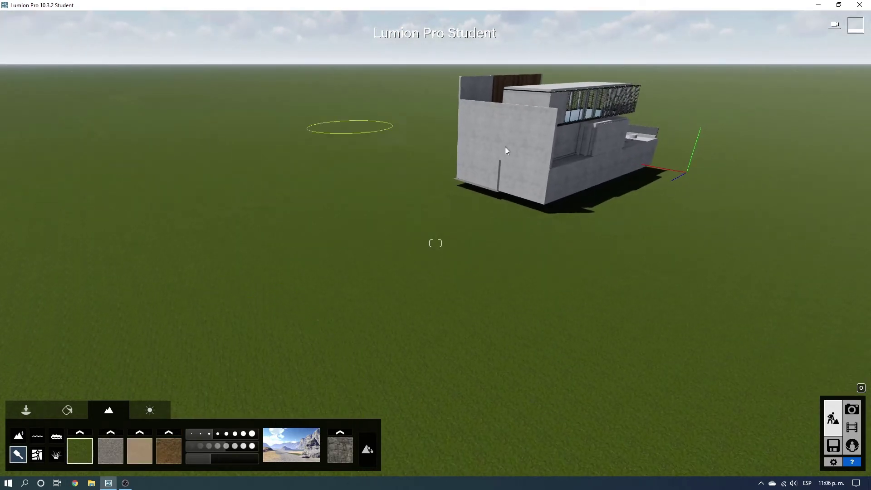
# Step: Replace the first terrain texture slot with the dark-green TierrasCultivoCespedUE grass
pyautogui.click(79, 433)
pyautogui.click(271, 283)
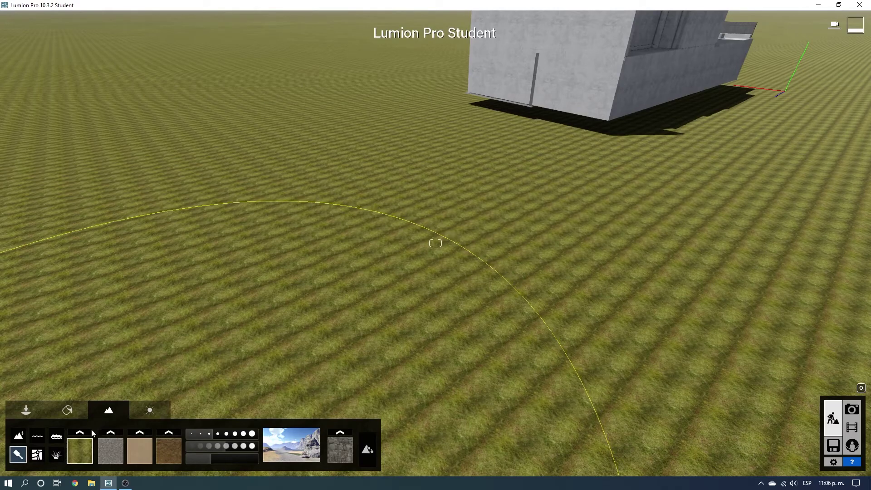
pyautogui.click(89, 434)
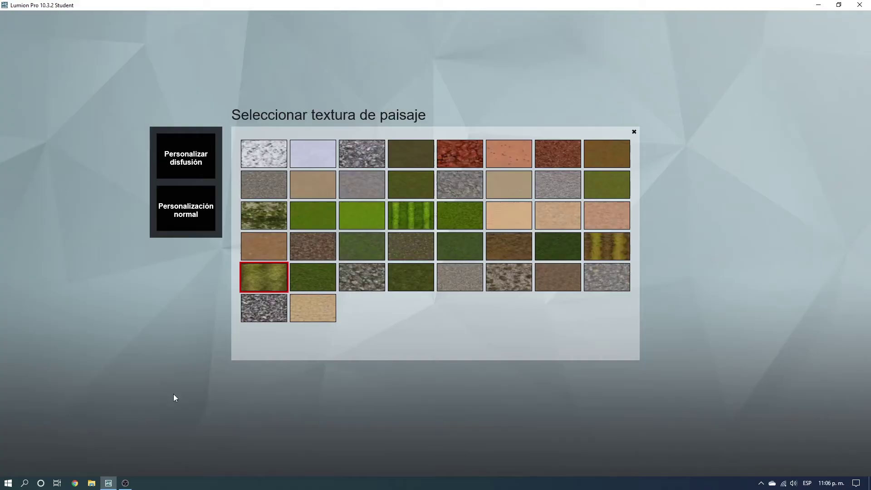
pyautogui.click(315, 282)
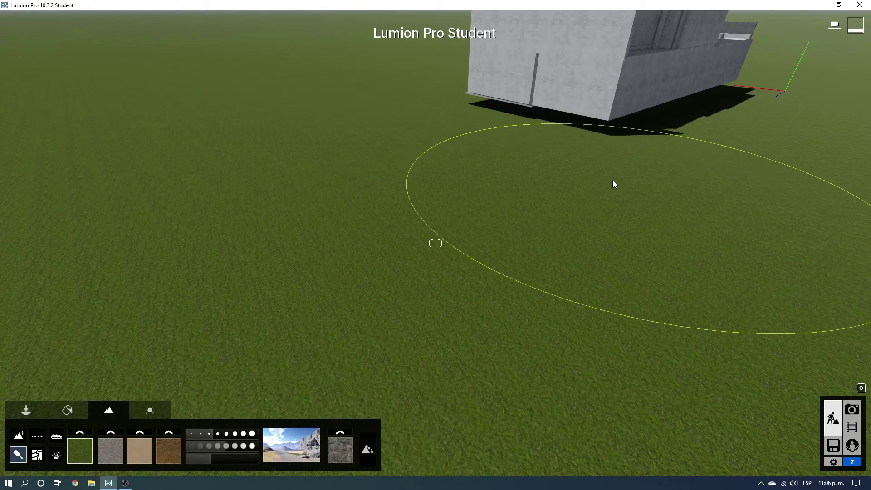
# Step: Select the sand texture and paint sand strips across the grass toward the building
pyautogui.moveTo(328, 205)
pyautogui.mouseDown(button='right')
pyautogui.moveTo(345, 195)
pyautogui.moveTo(342, 220)
pyautogui.mouseUp(button='right')
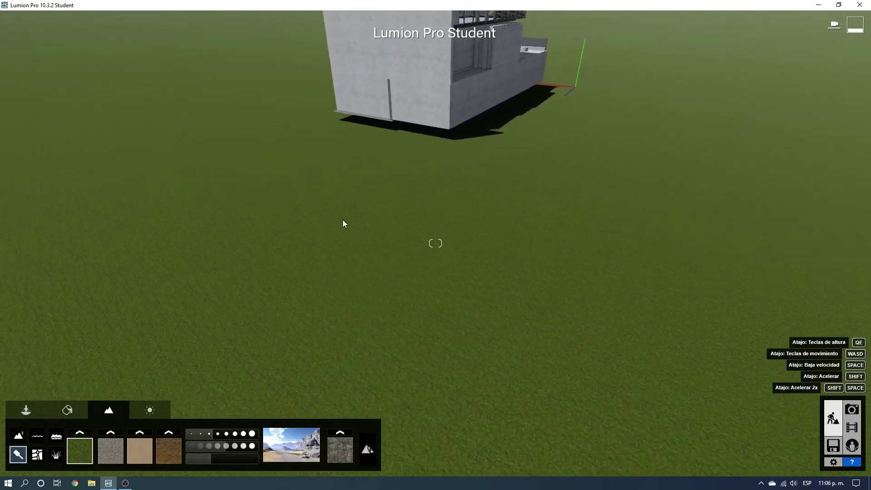
pyautogui.click(137, 451)
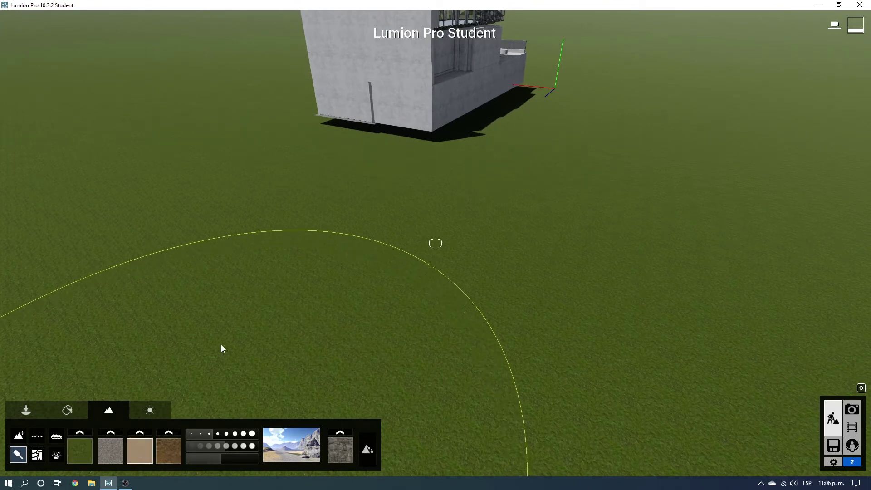
pyautogui.moveTo(221, 345)
pyautogui.mouseDown(button='right')
pyautogui.moveTo(233, 276)
pyautogui.moveTo(220, 222)
pyautogui.mouseUp(button='right')
pyautogui.moveTo(230, 243); pyautogui.dragTo(562, 132)
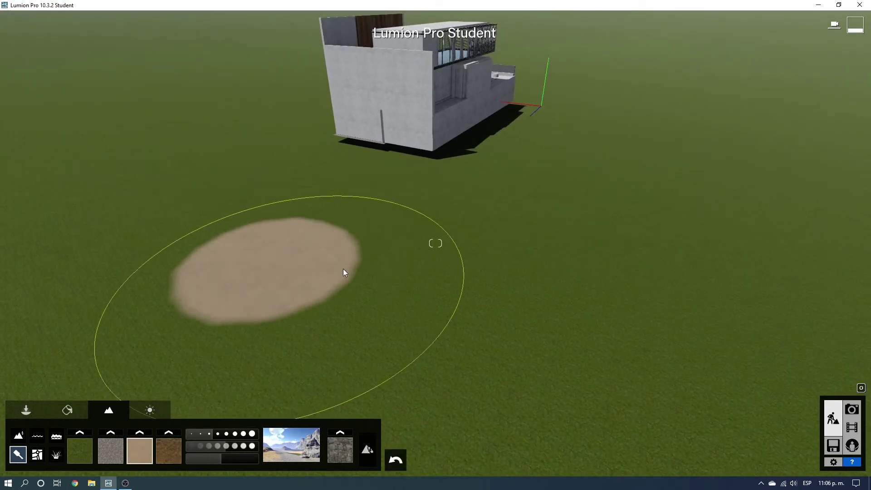
pyautogui.moveTo(577, 102)
pyautogui.mouseDown()
pyautogui.moveTo(520, 169)
pyautogui.moveTo(392, 218)
pyautogui.moveTo(270, 215)
pyautogui.moveTo(191, 184)
pyautogui.moveTo(208, 338)
pyautogui.mouseUp()
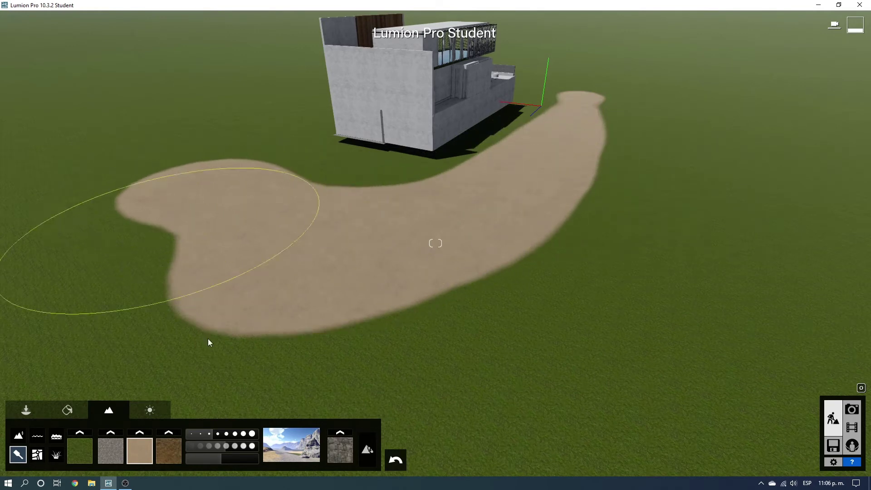
# Step: Enlarge the brush to its maximum and cover the whole terrain with sand
pyautogui.click(222, 434)
pyautogui.moveTo(255, 288)
pyautogui.mouseDown()
pyautogui.moveTo(164, 205)
pyautogui.moveTo(204, 171)
pyautogui.moveTo(390, 244)
pyautogui.moveTo(356, 284)
pyautogui.mouseUp()
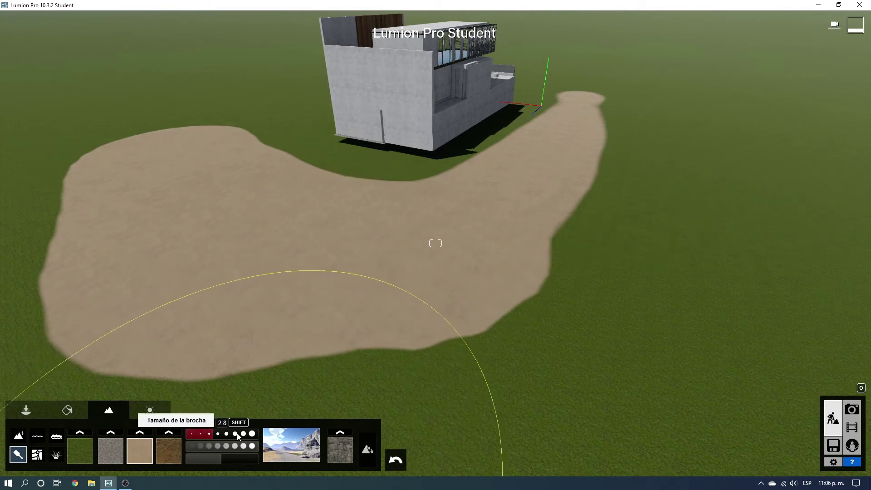
pyautogui.click(253, 434)
pyautogui.click(357, 283)
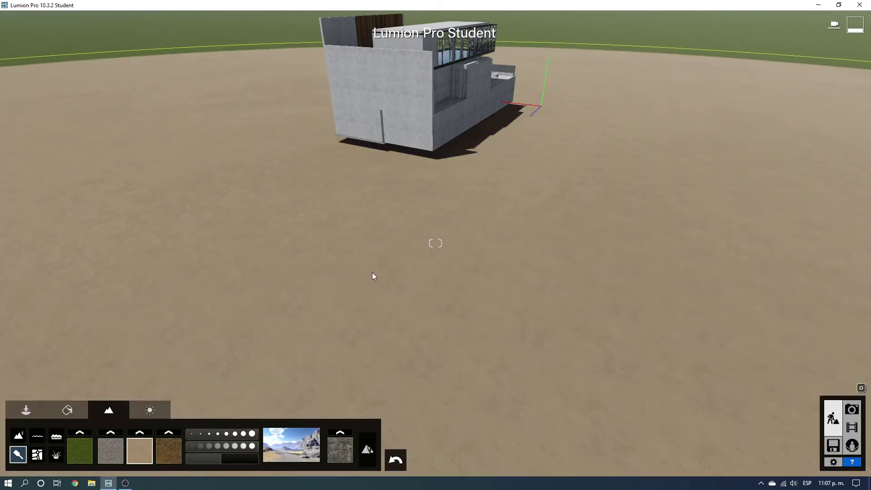
# Step: Lower the terrain paint brush speed and bring the view closer around the building
pyautogui.scroll(-5, 309, 246)
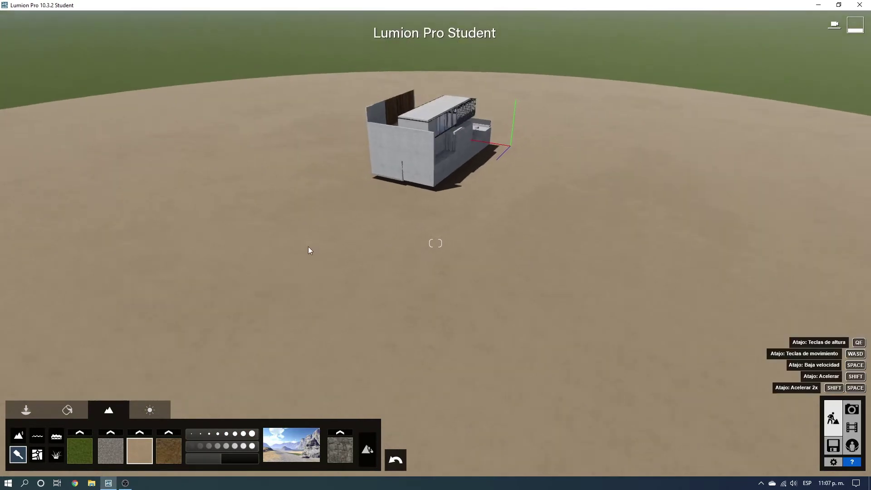
pyautogui.scroll(-3, 313, 234)
pyautogui.scroll(-3, 312, 243)
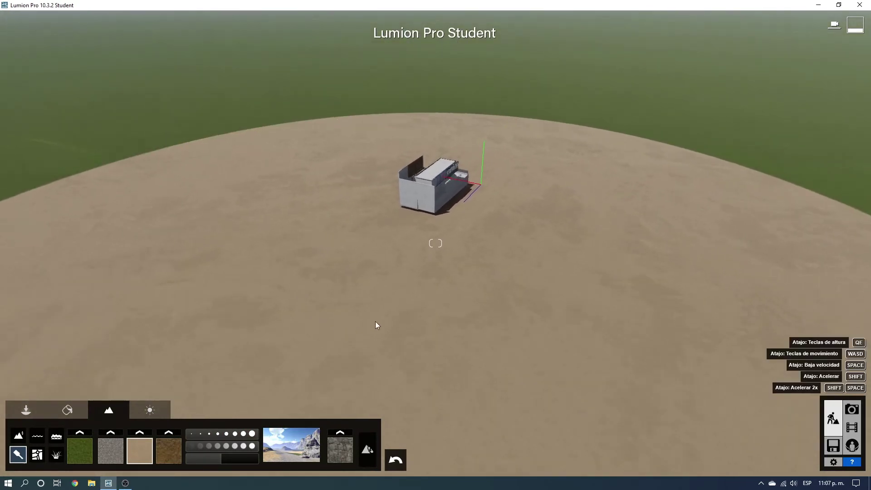
pyautogui.scroll(4, 376, 322)
pyautogui.scroll(2, 377, 327)
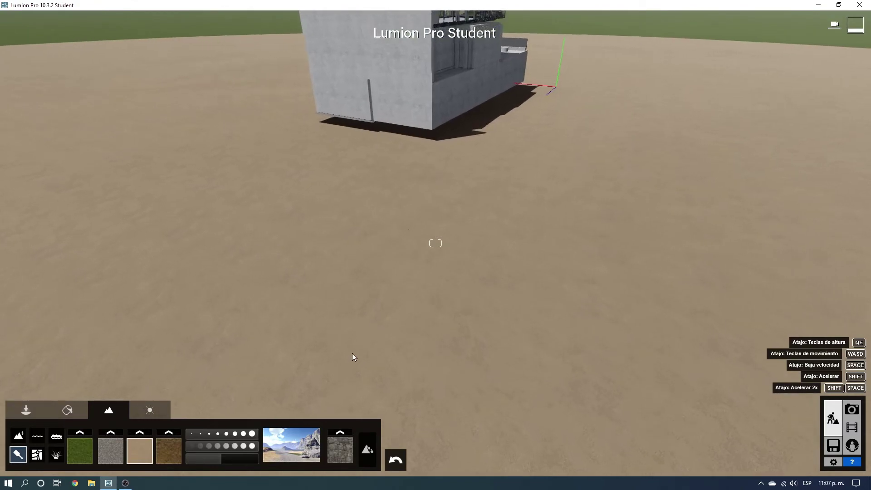
pyautogui.scroll(3, 353, 353)
pyautogui.moveTo(225, 460); pyautogui.dragTo(211, 460)
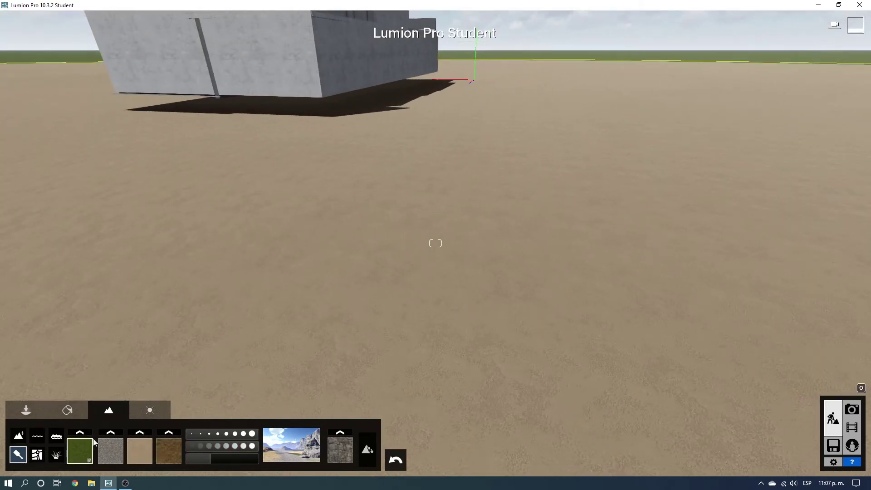
pyautogui.scroll(-5, 333, 170)
pyautogui.scroll(-5, 343, 162)
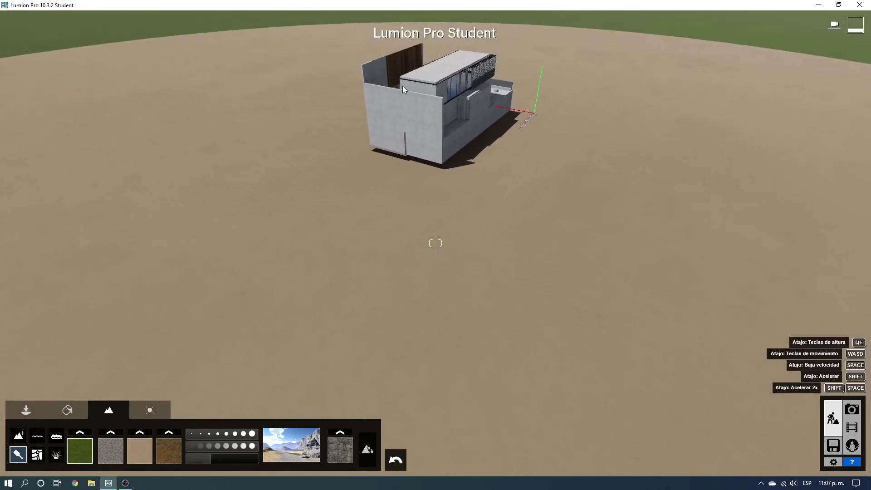
pyautogui.scroll(2, 450, 170)
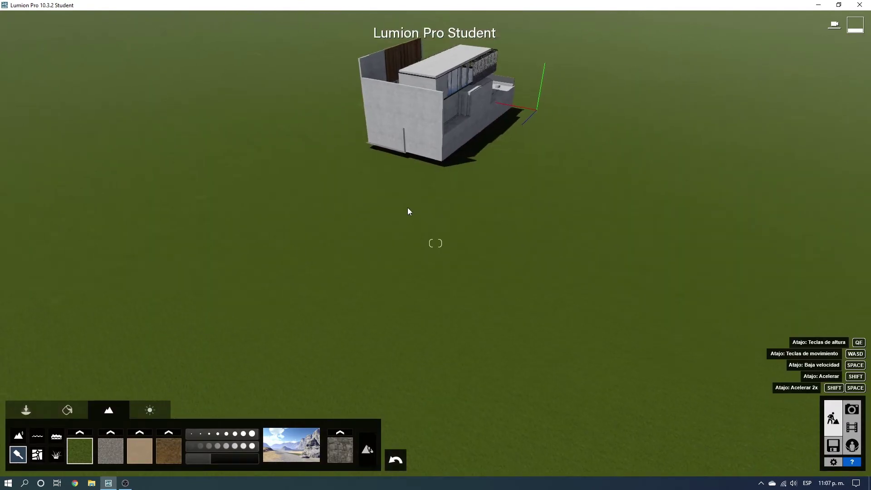
pyautogui.moveTo(407, 207); pyautogui.dragTo(412, 200, button='right')
pyautogui.moveTo(402, 252); pyautogui.dragTo(345, 412, button='right')
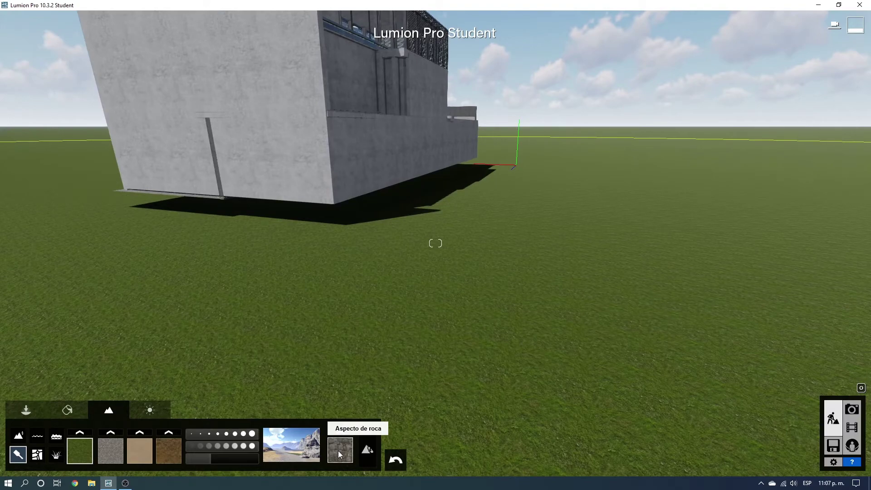
# Step: Switch to the snowy mountain landscape type and ready a smaller Raise height brush
pyautogui.click(317, 446)
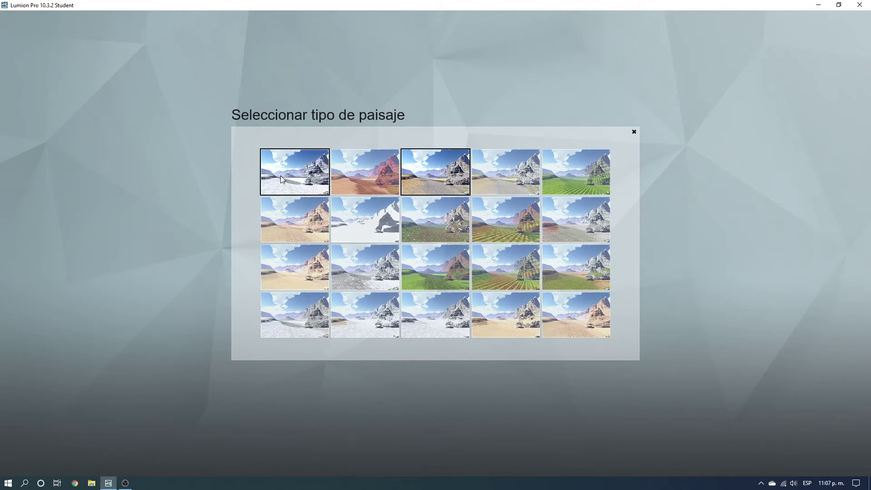
pyautogui.click(290, 184)
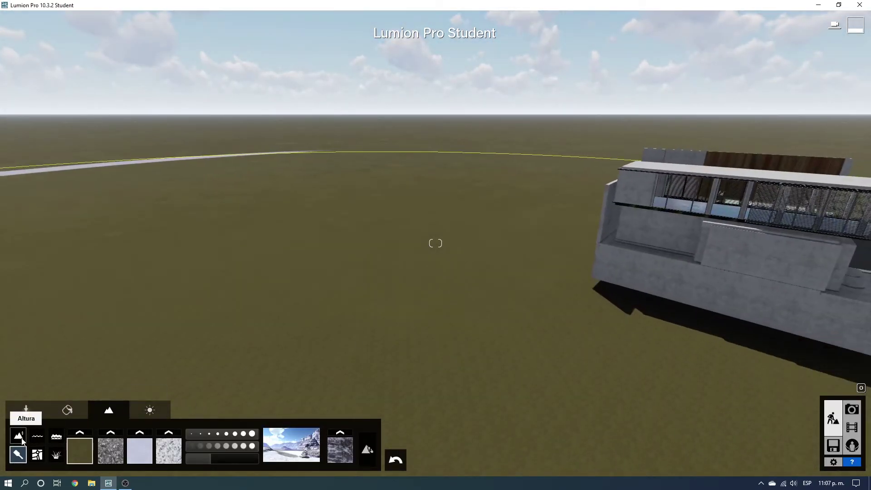
pyautogui.click(18, 435)
pyautogui.click(79, 445)
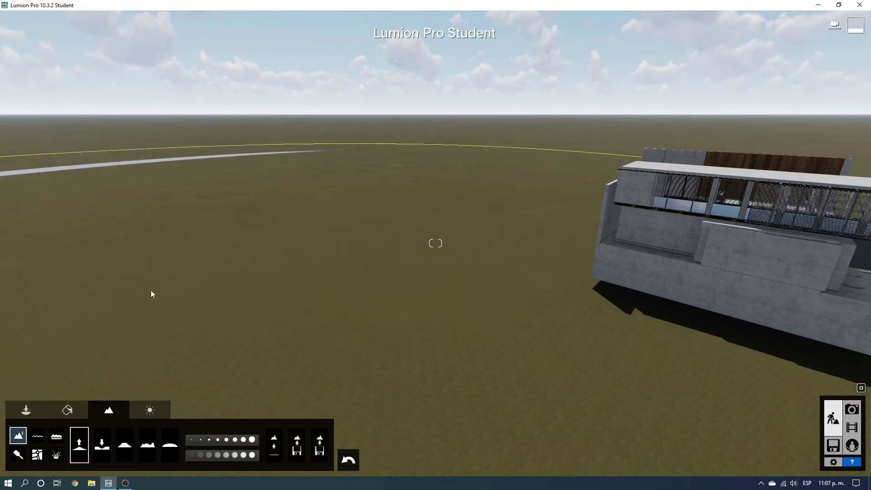
pyautogui.click(229, 441)
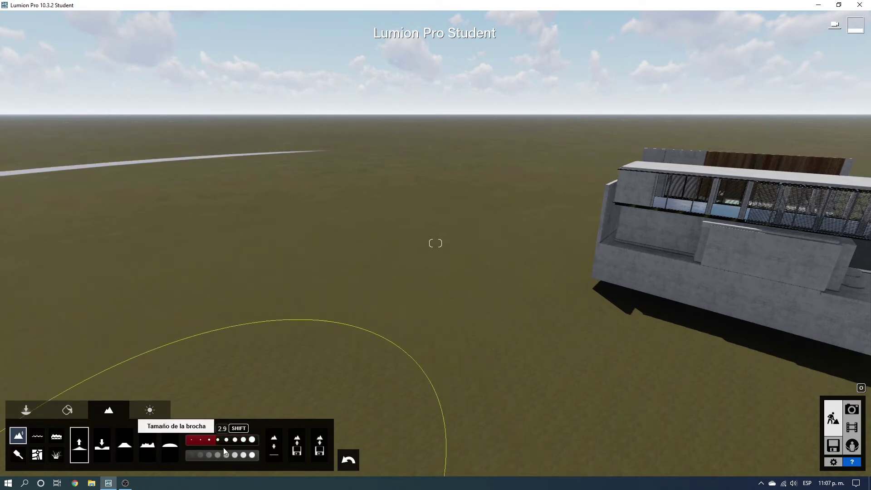
# Step: Sculpt a tall rocky mountain on the ground left of the building
pyautogui.moveTo(310, 217); pyautogui.dragTo(275, 211)
pyautogui.click(18, 453)
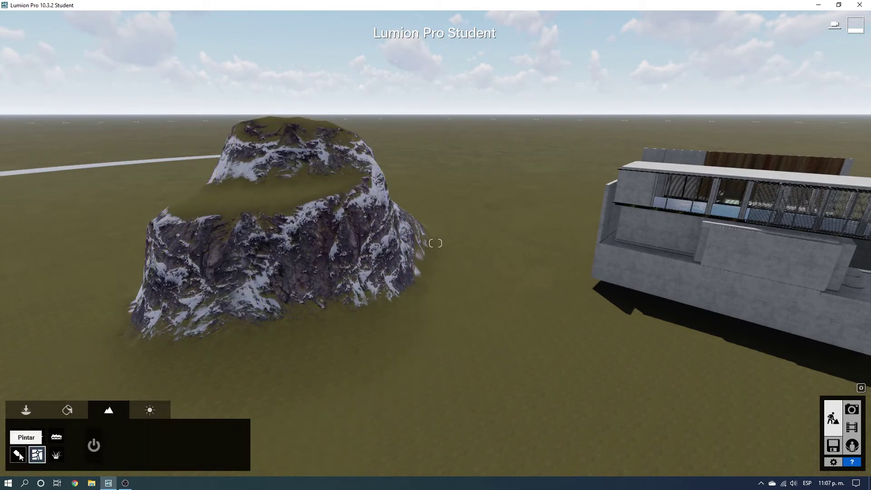
pyautogui.scroll(3, 303, 339)
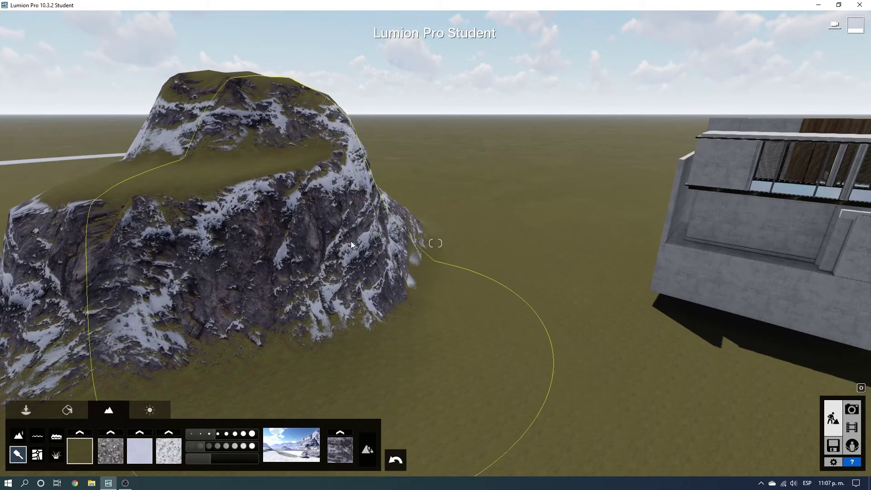
pyautogui.scroll(-3, 356, 211)
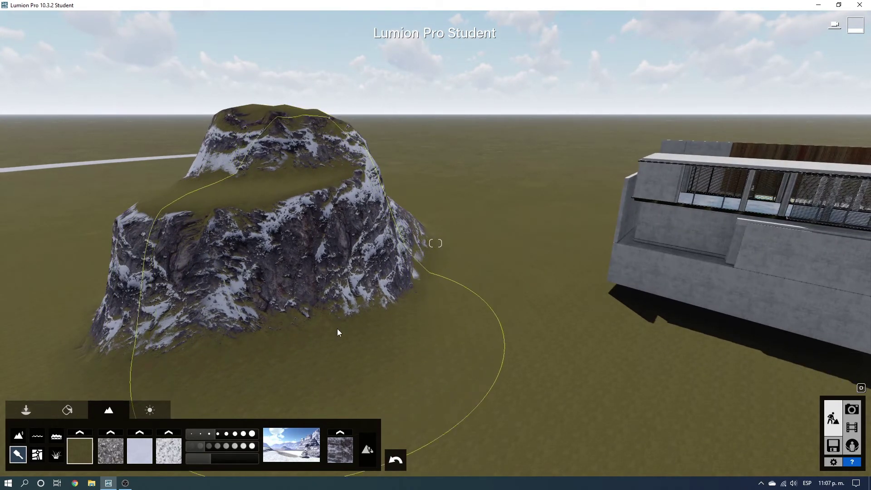
# Step: Give the mountain a reddish rock texture, toggle its rock detail off and on, then undo
pyautogui.click(344, 446)
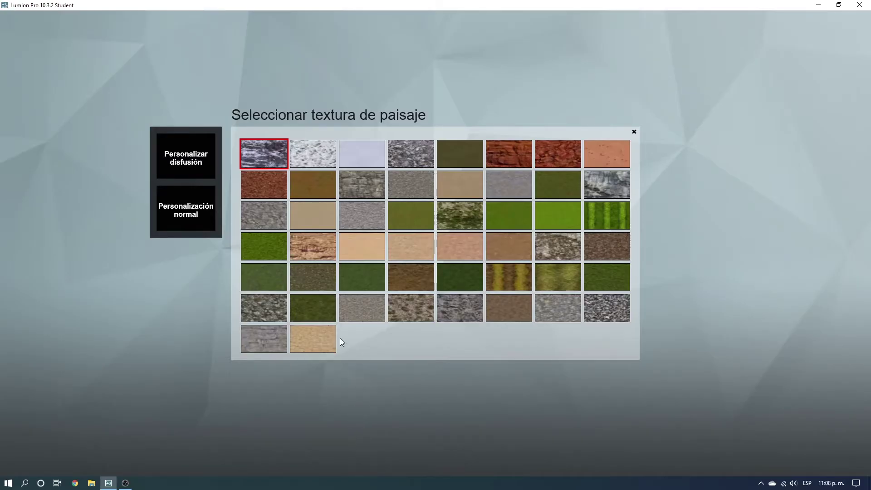
pyautogui.click(316, 252)
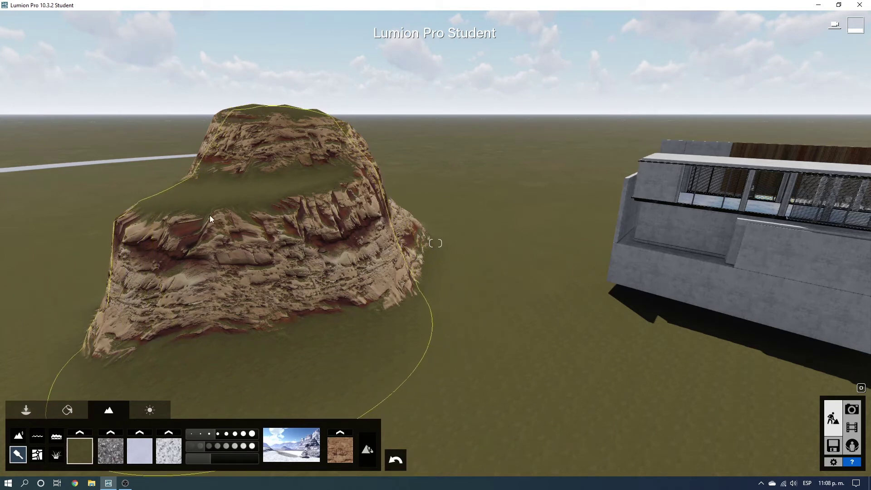
pyautogui.click(369, 453)
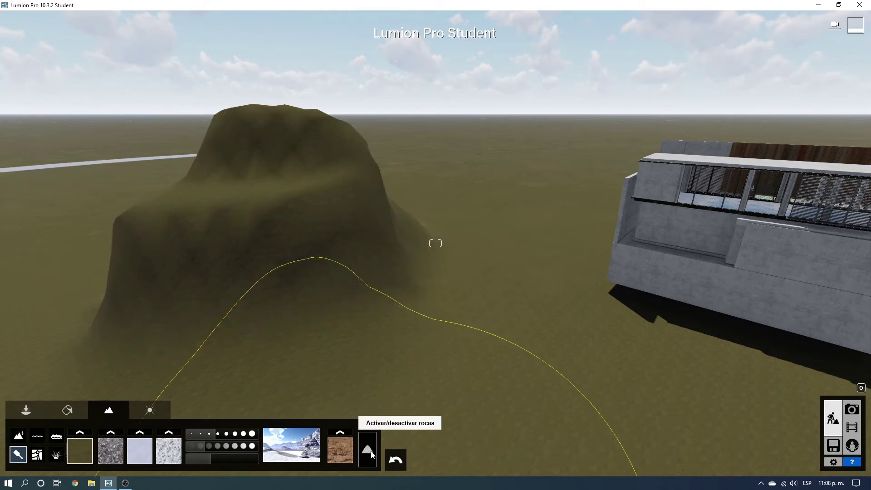
pyautogui.click(369, 454)
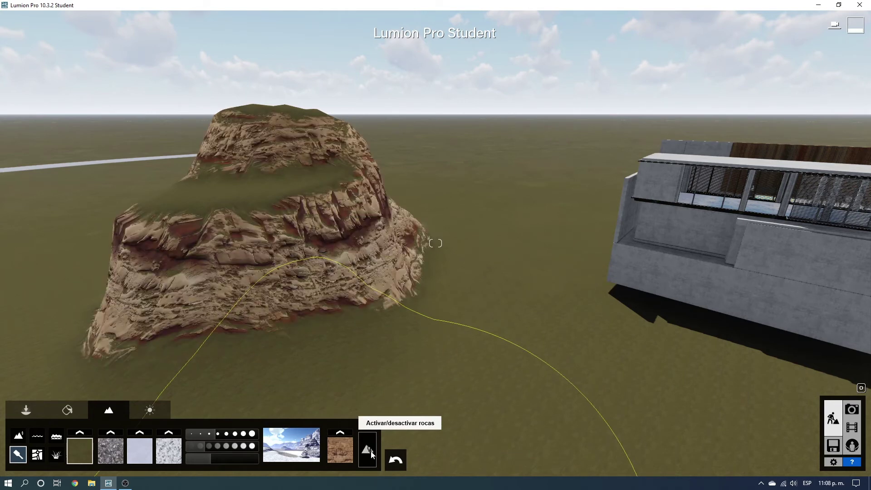
pyautogui.click(398, 461)
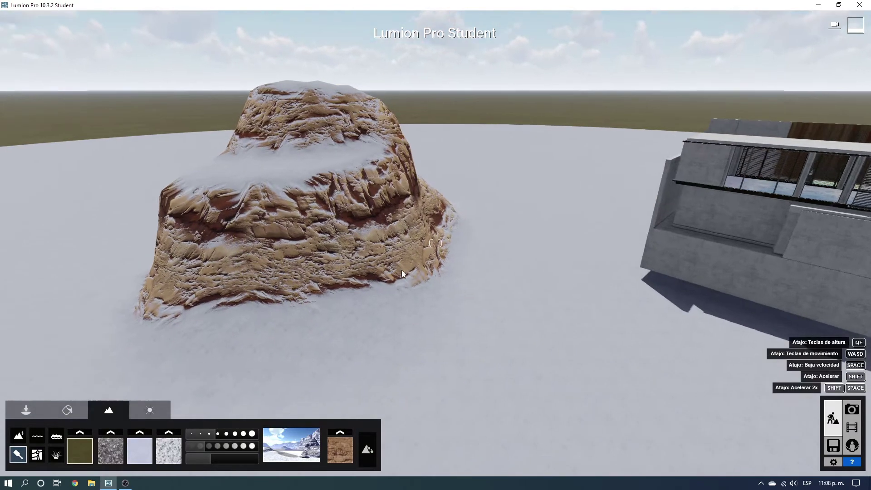
# Step: Flatten the landscape map to remove the rocky hill beside the building
pyautogui.moveTo(374, 244); pyautogui.dragTo(397, 265, button='right')
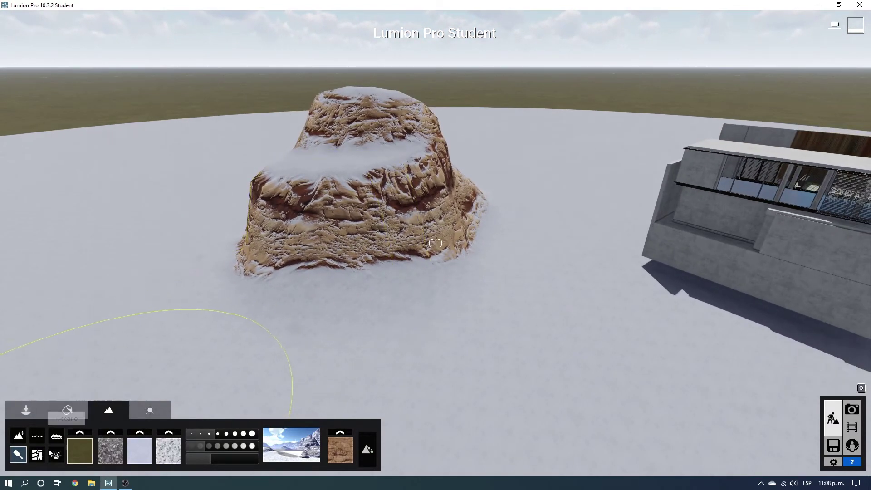
pyautogui.moveTo(249, 287)
pyautogui.mouseDown(button='right')
pyautogui.moveTo(274, 263)
pyautogui.moveTo(238, 275)
pyautogui.mouseUp(button='right')
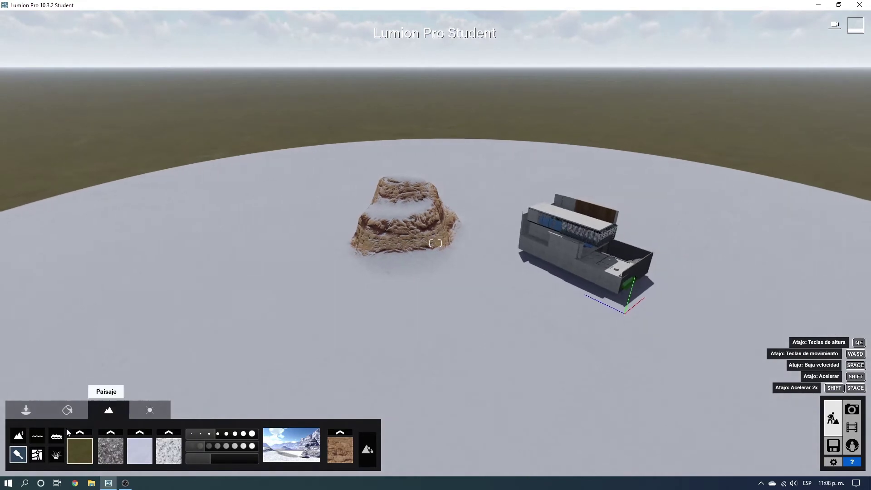
pyautogui.click(25, 440)
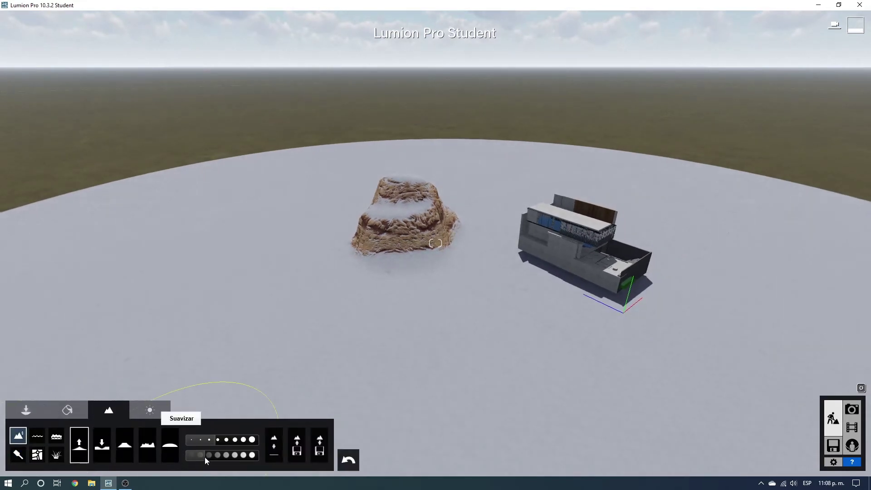
pyautogui.click(273, 442)
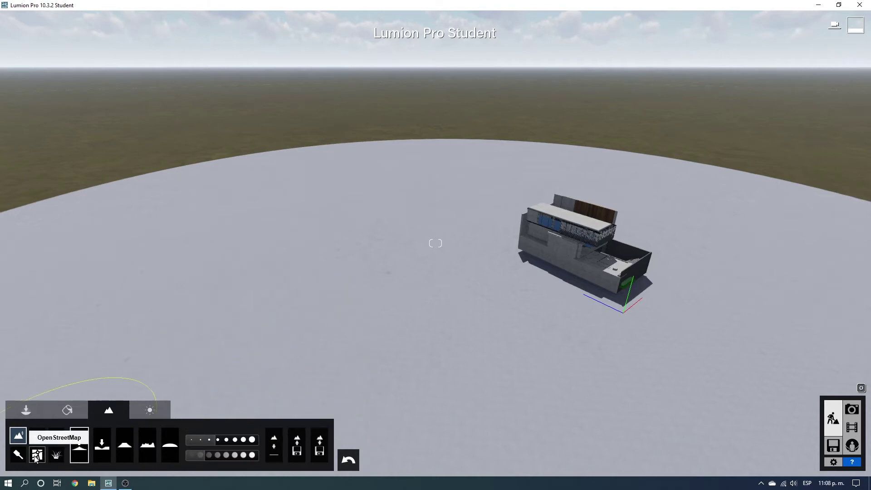
pyautogui.click(18, 454)
# Step: Set the first ground layer to dark green grass and paint it over the snow with a large brush
pyautogui.click(87, 437)
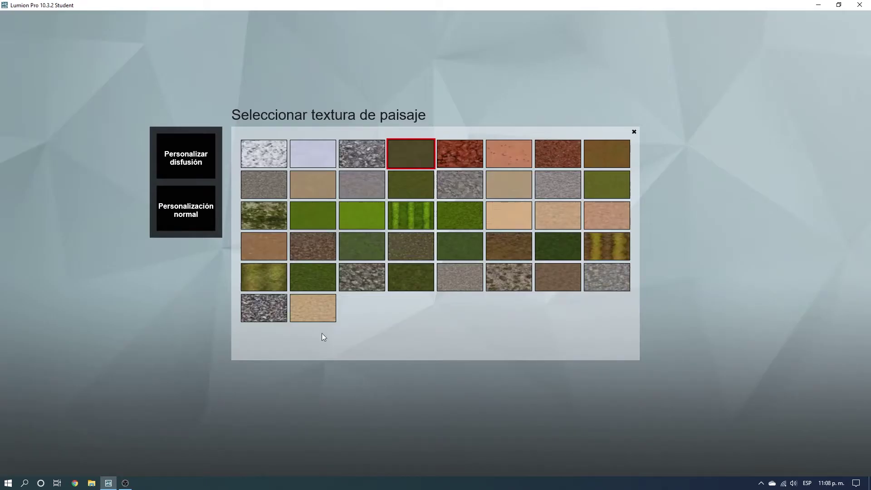
pyautogui.click(317, 285)
pyautogui.moveTo(80, 450)
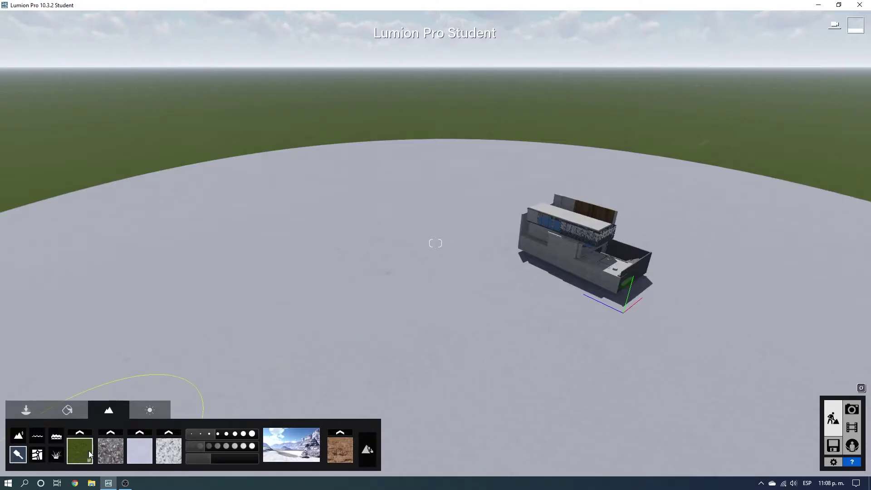
pyautogui.moveTo(211, 434); pyautogui.dragTo(247, 438)
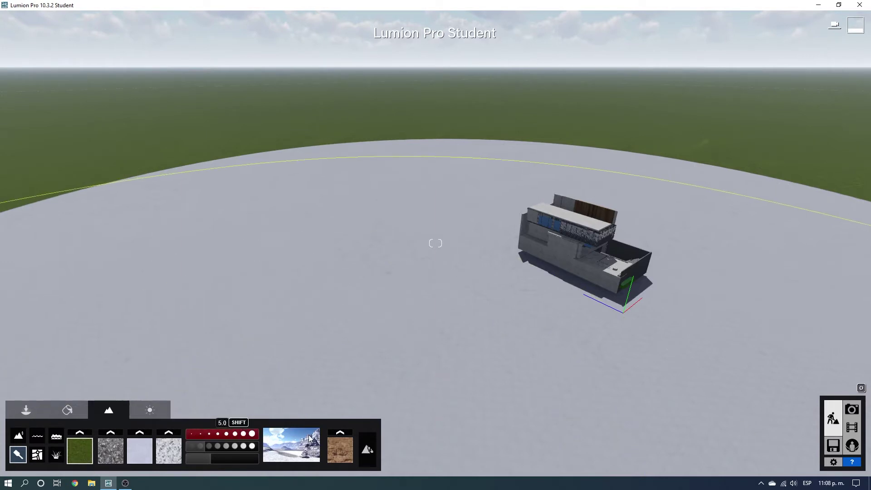
pyautogui.moveTo(355, 325); pyautogui.dragTo(392, 326)
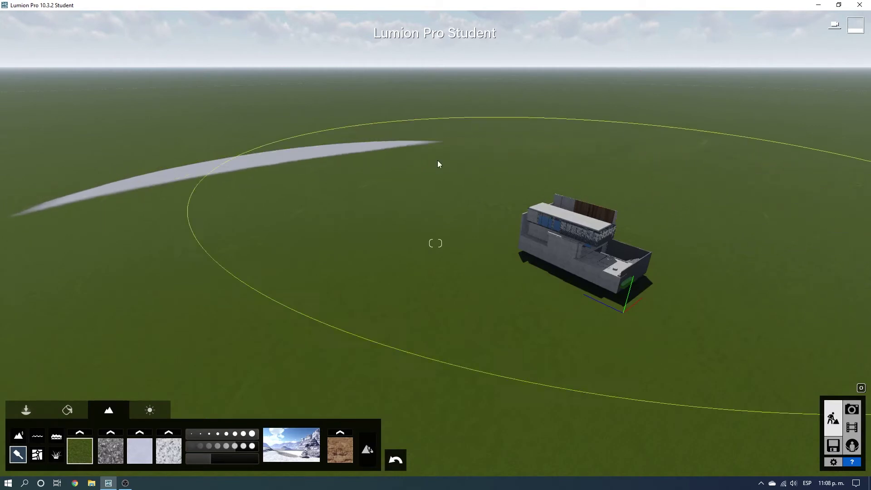
pyautogui.press('w')
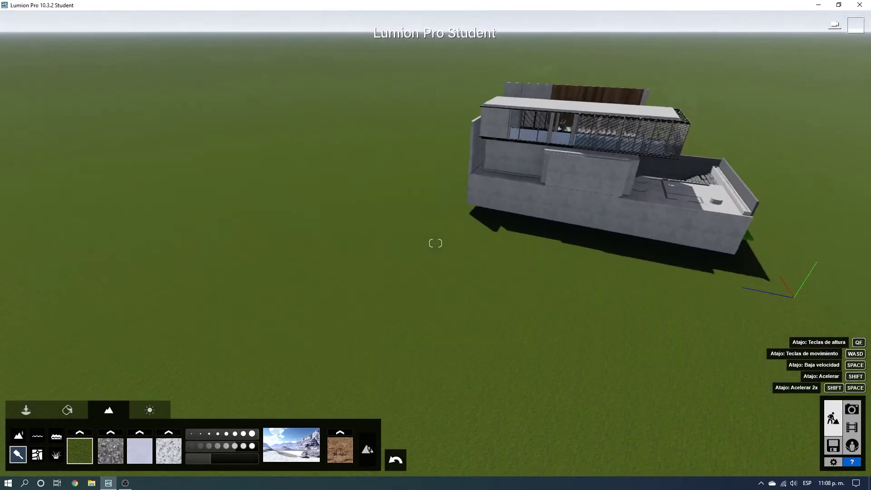
pyautogui.moveTo(412, 331); pyautogui.dragTo(301, 354, button='right')
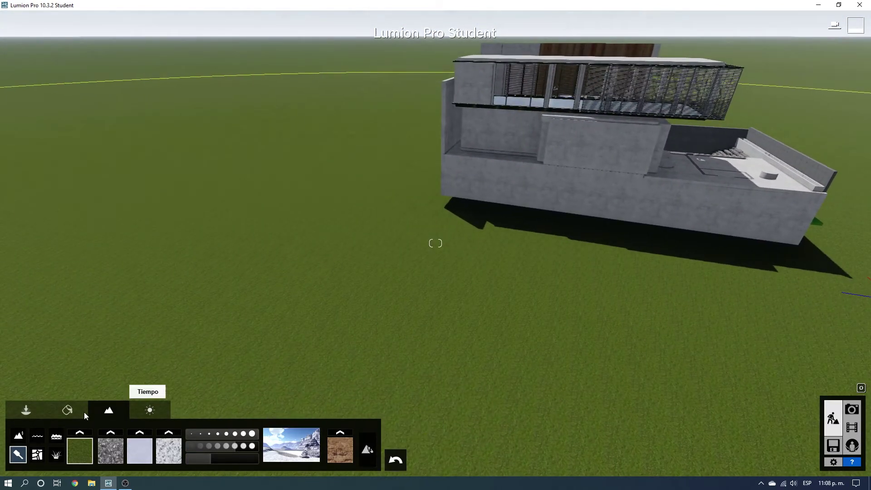
# Step: Delete the building from the scene with the Objects Delete tool, Layer 2 active
pyautogui.click(26, 409)
pyautogui.click(224, 436)
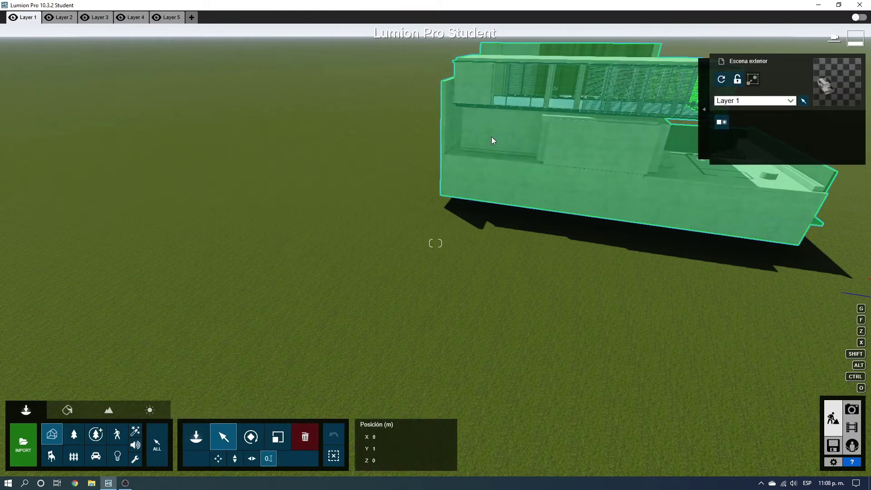
pyautogui.click(62, 19)
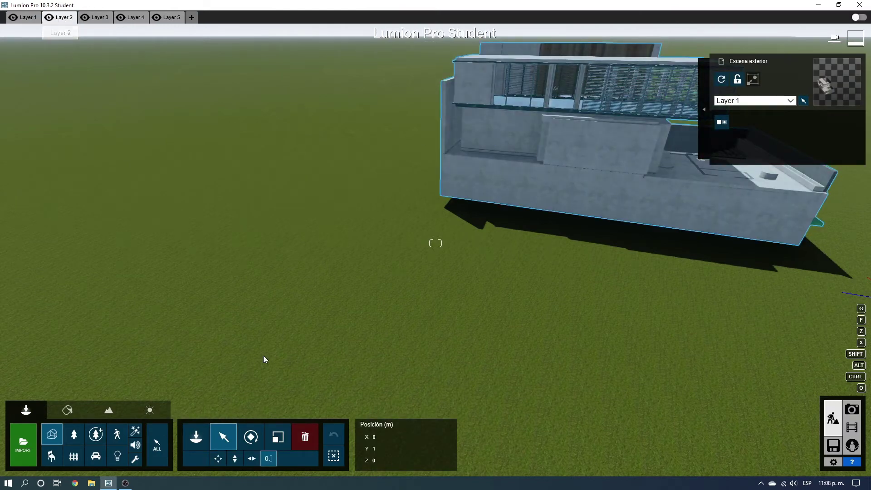
pyautogui.click(305, 436)
pyautogui.moveTo(482, 253); pyautogui.dragTo(520, 214, button='right')
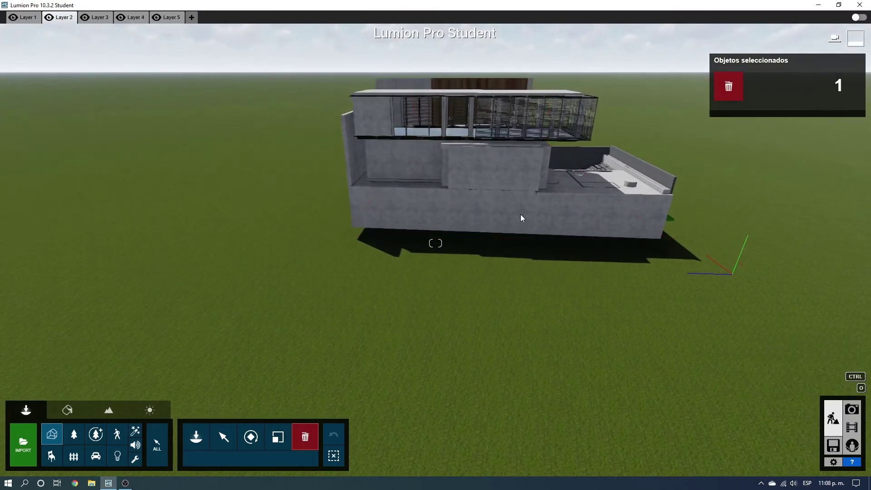
pyautogui.click(735, 262)
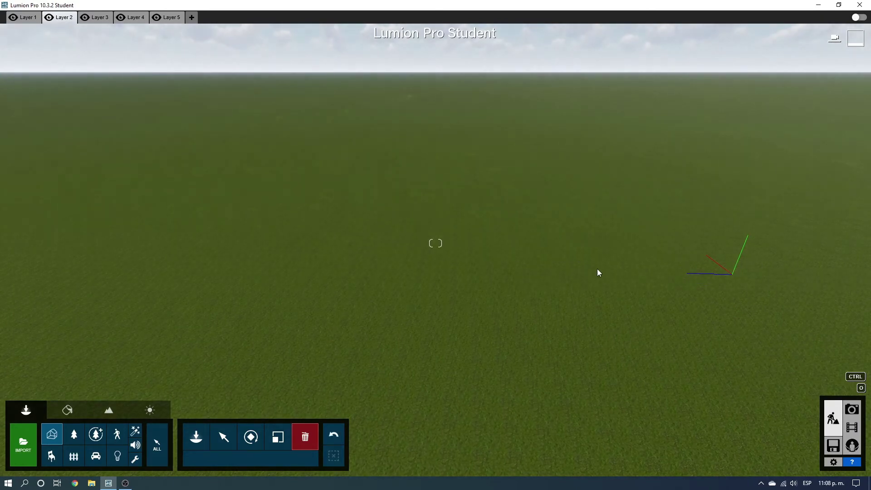
pyautogui.click(224, 438)
# Step: Switch on OpenStreetMap terrain and dismiss its beta welcome message
pyautogui.click(106, 410)
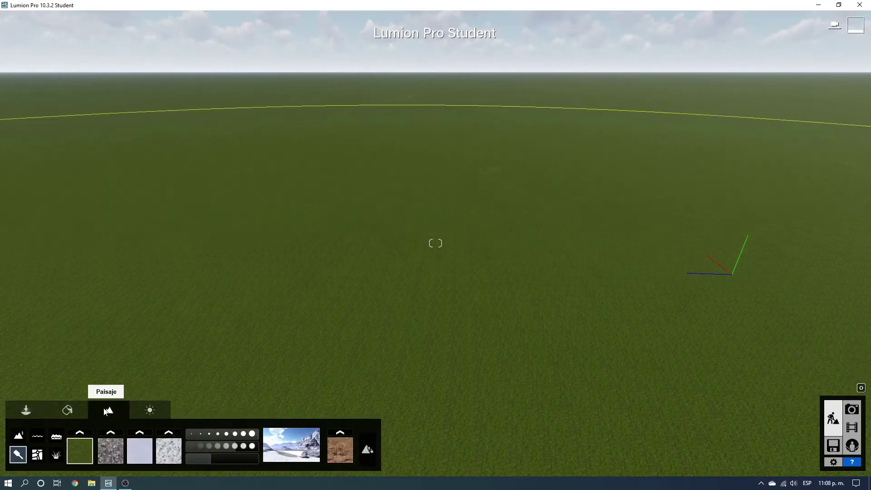
pyautogui.click(38, 455)
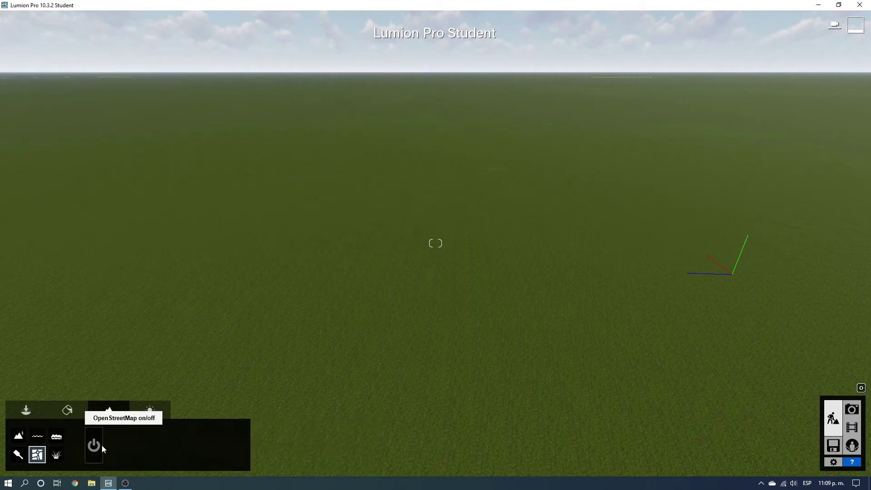
pyautogui.click(102, 445)
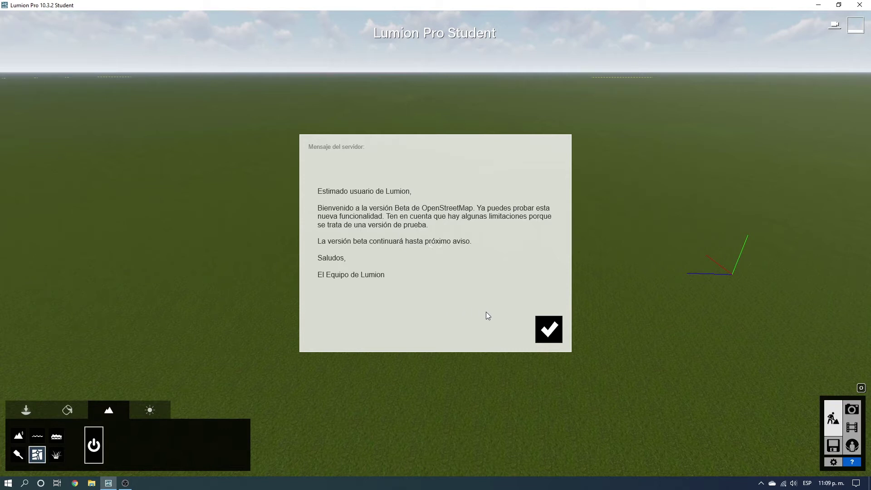
pyautogui.click(549, 330)
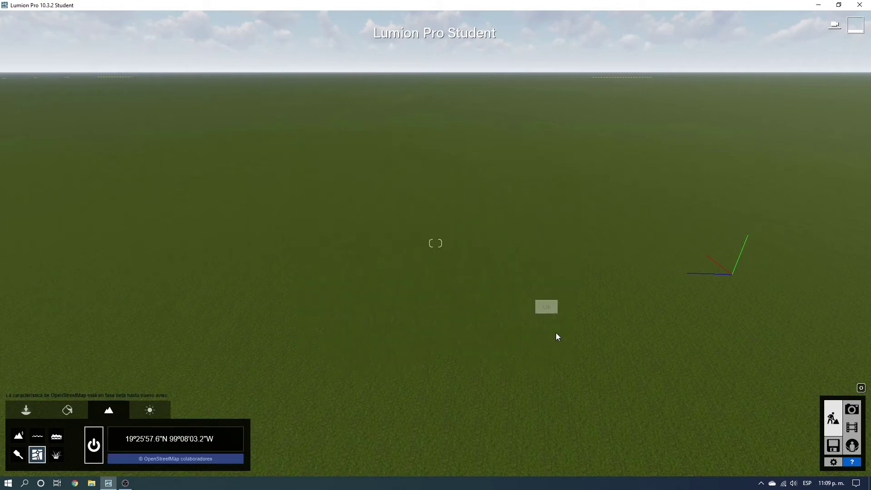
# Step: Widen the OSM range to 0.5 km and start downloading data for the pinned Mexico City location
pyautogui.click(191, 444)
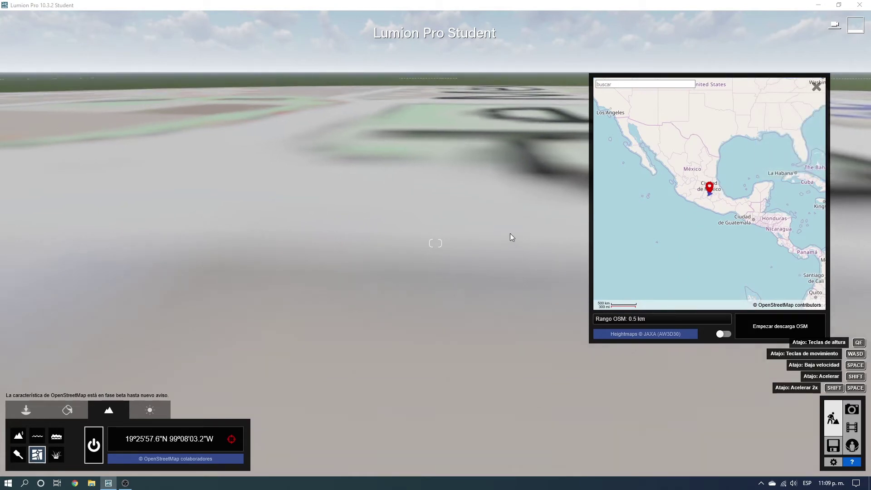
pyautogui.moveTo(435, 243)
pyautogui.mouseDown(button='right')
pyautogui.moveTo(317, 226)
pyautogui.moveTo(421, 199)
pyautogui.mouseUp(button='right')
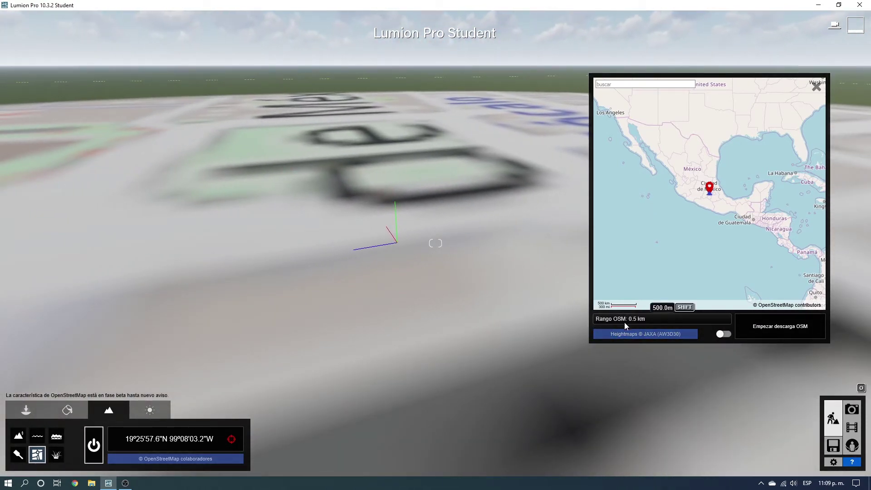
pyautogui.click(604, 319)
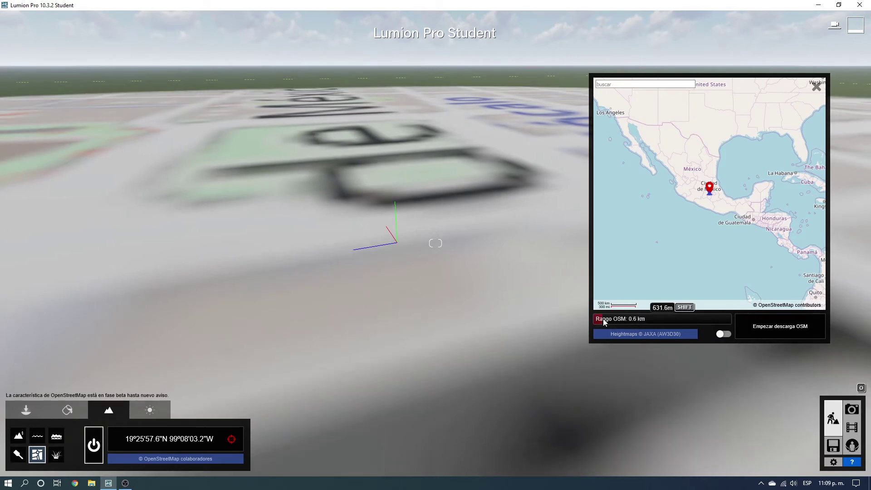
pyautogui.moveTo(603, 321)
pyautogui.mouseDown()
pyautogui.moveTo(730, 323)
pyautogui.moveTo(582, 318)
pyautogui.mouseUp()
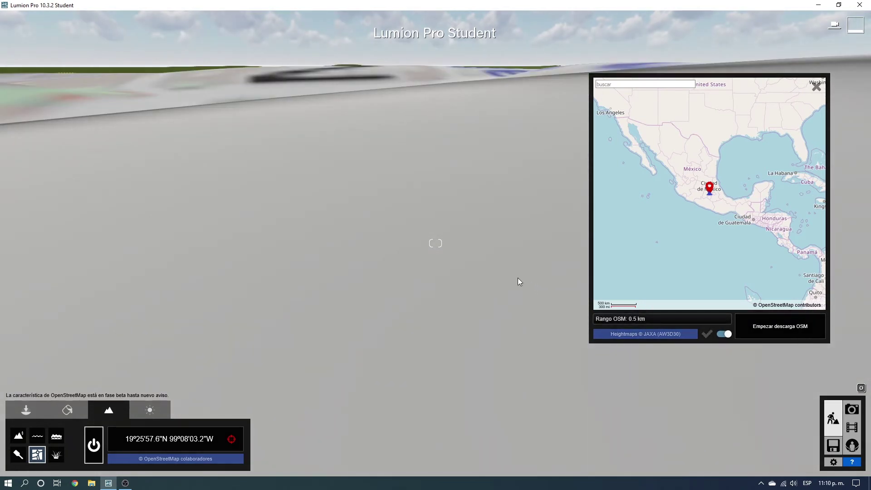
pyautogui.moveTo(518, 279)
pyautogui.mouseDown(button='right')
pyautogui.moveTo(508, 217)
pyautogui.moveTo(553, 227)
pyautogui.mouseUp(button='right')
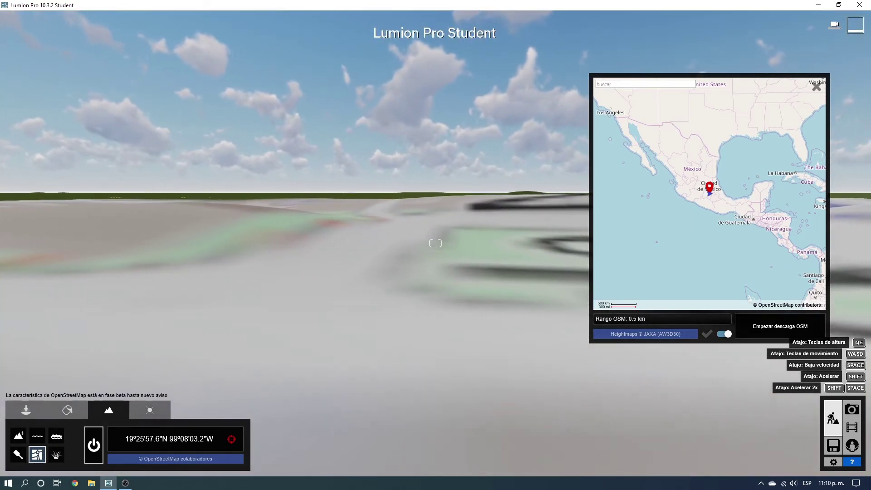
pyautogui.moveTo(510, 271); pyautogui.dragTo(506, 277, button='right')
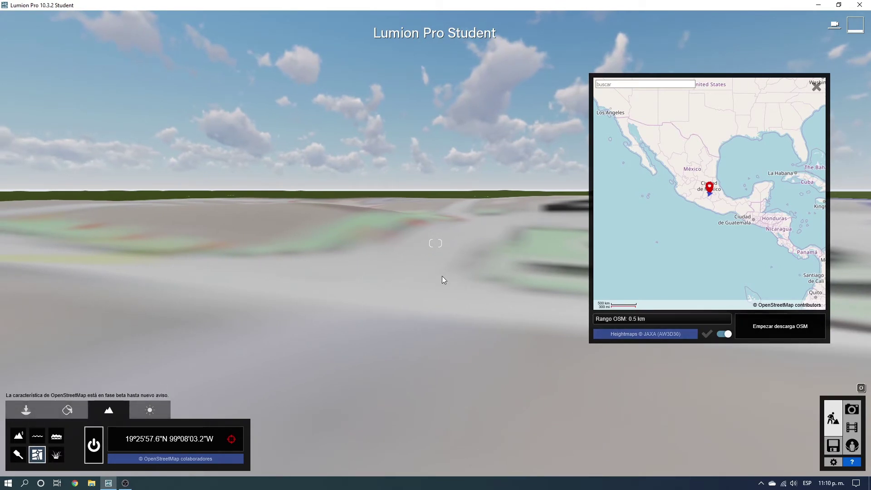
pyautogui.moveTo(532, 325); pyautogui.dragTo(551, 205, button='right')
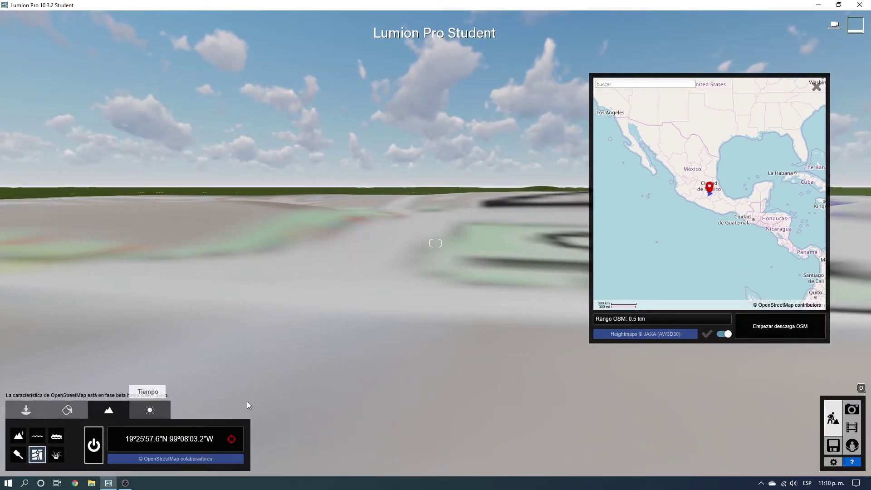
pyautogui.click(777, 334)
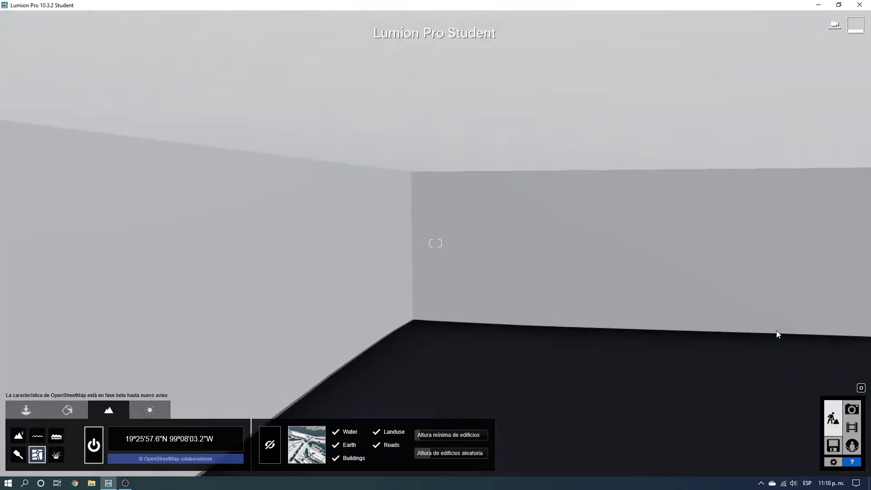
# Step: Toggle the Water, Earth, Roads, Landuse and Buildings layers off and back on across the loaded city
pyautogui.moveTo(776, 334); pyautogui.dragTo(590, 331, button='right')
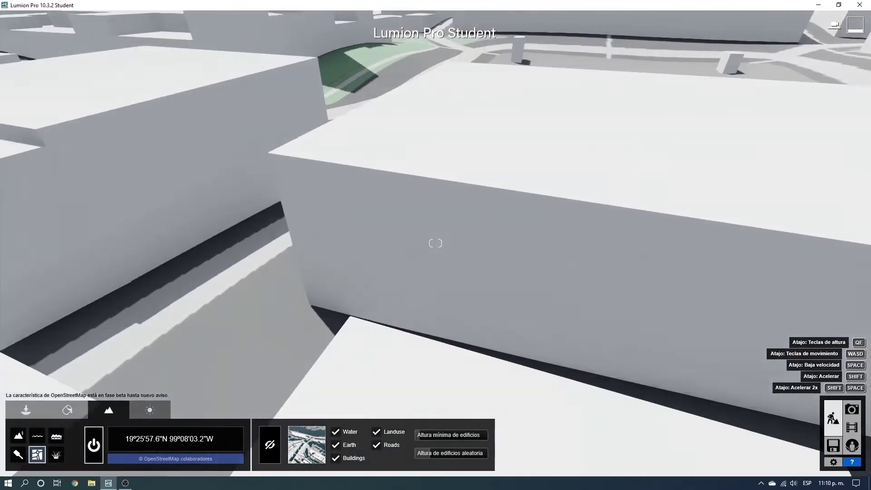
pyautogui.scroll(-3, 435, 243)
pyautogui.scroll(-3, 435, 243)
pyautogui.scroll(-3, 436, 243)
pyautogui.scroll(-3, 436, 243)
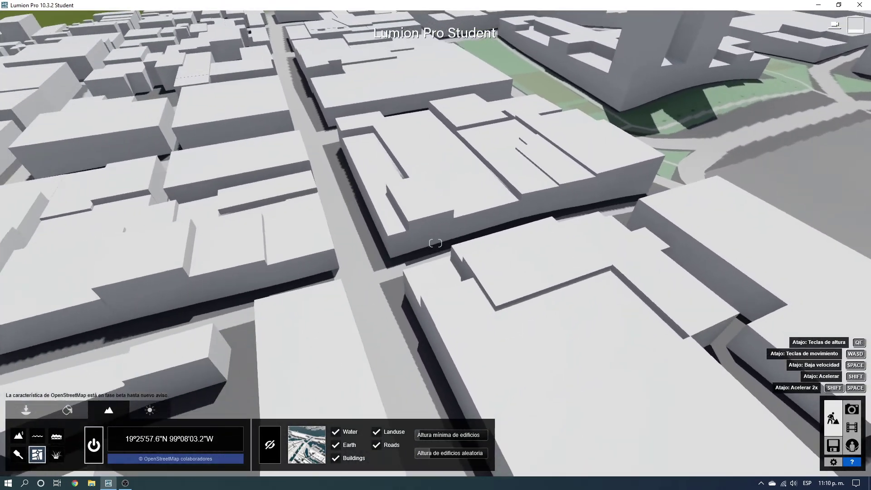
pyautogui.scroll(-3, 436, 243)
pyautogui.scroll(-3, 436, 243)
pyautogui.scroll(-3, 436, 243)
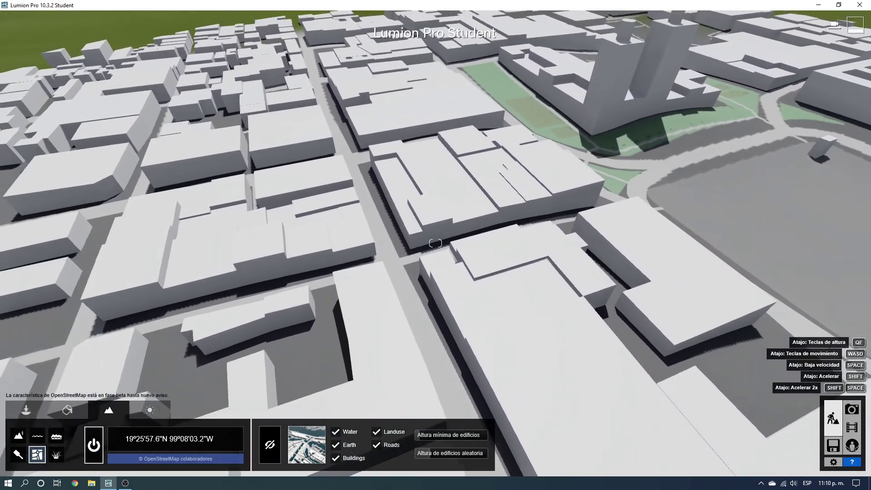
pyautogui.scroll(-3, 435, 243)
pyautogui.scroll(-3, 436, 243)
pyautogui.scroll(-3, 435, 243)
pyautogui.scroll(-3, 436, 243)
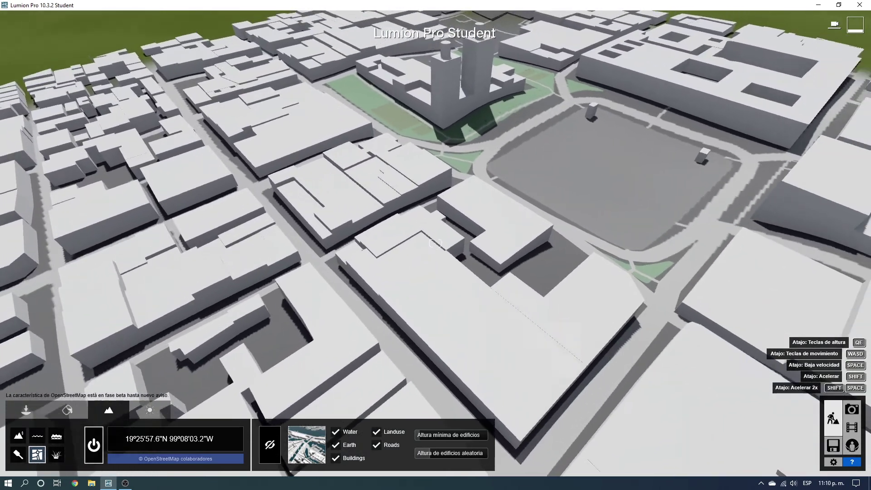
pyautogui.click(335, 432)
pyautogui.click(336, 444)
pyautogui.click(336, 445)
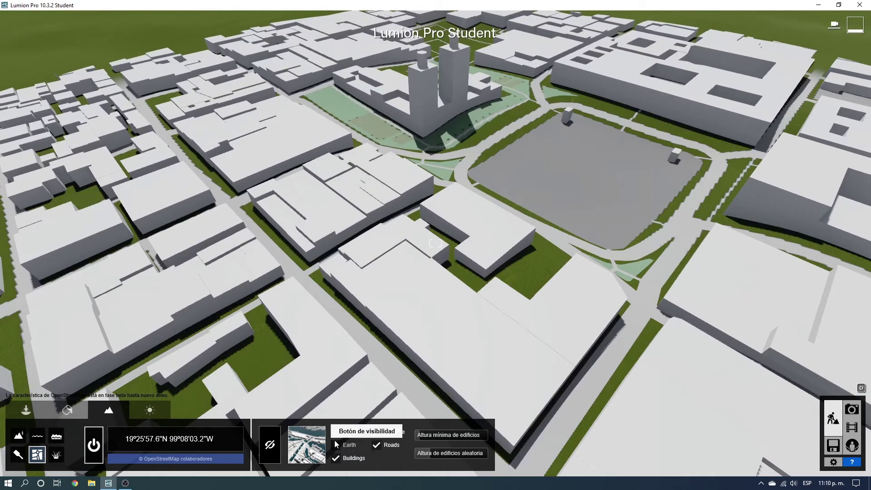
pyautogui.click(336, 459)
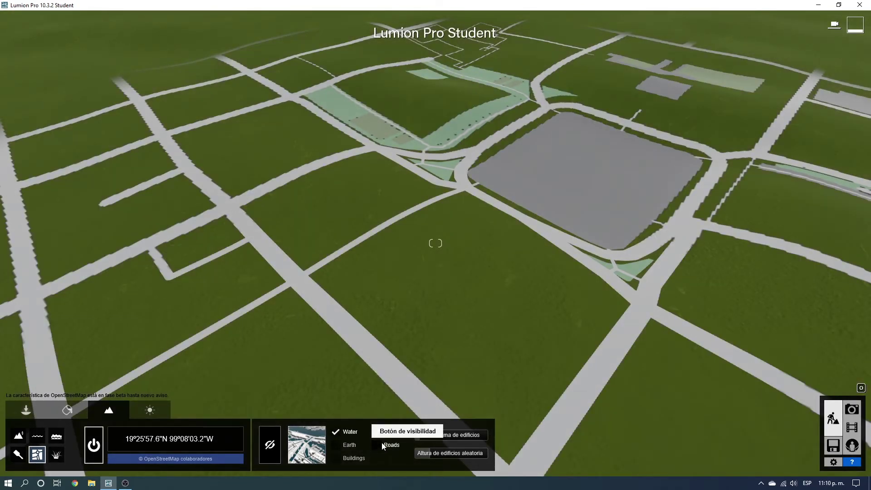
pyautogui.click(382, 442)
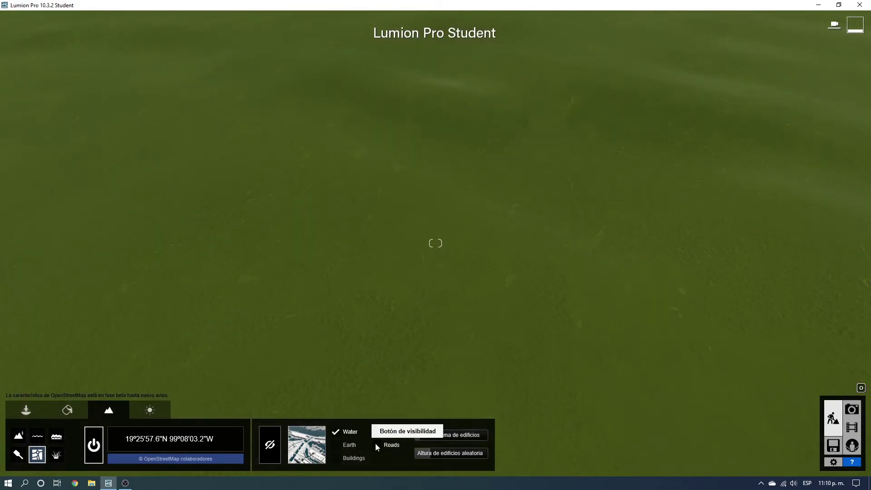
pyautogui.click(374, 433)
pyautogui.click(336, 458)
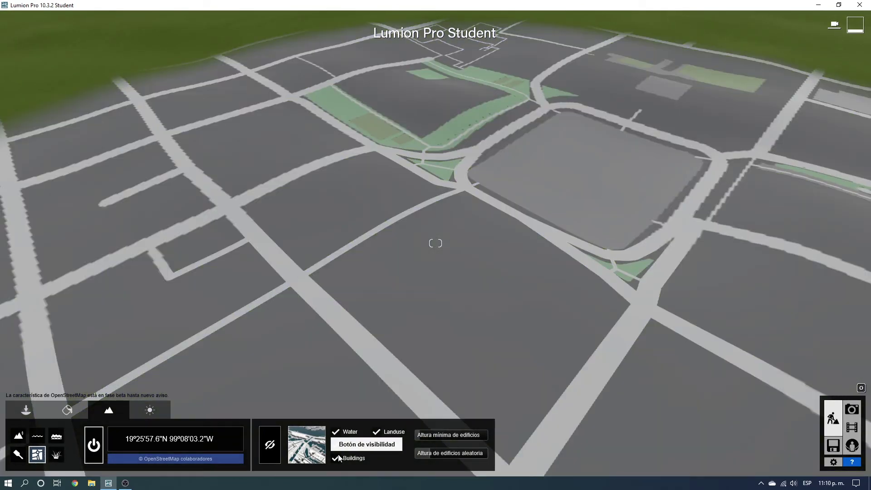
# Step: Fly over the city rooftops and vary the minimum building height slider
pyautogui.moveTo(344, 385); pyautogui.dragTo(363, 363, button='right')
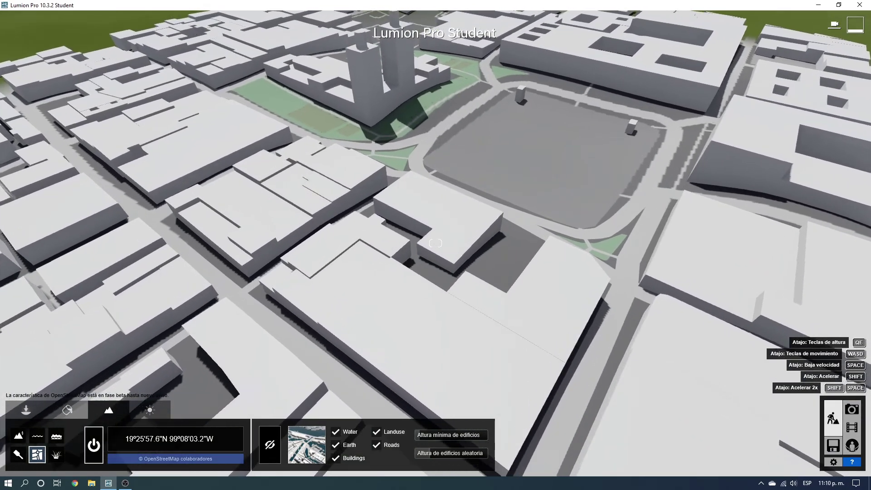
pyautogui.press('w')
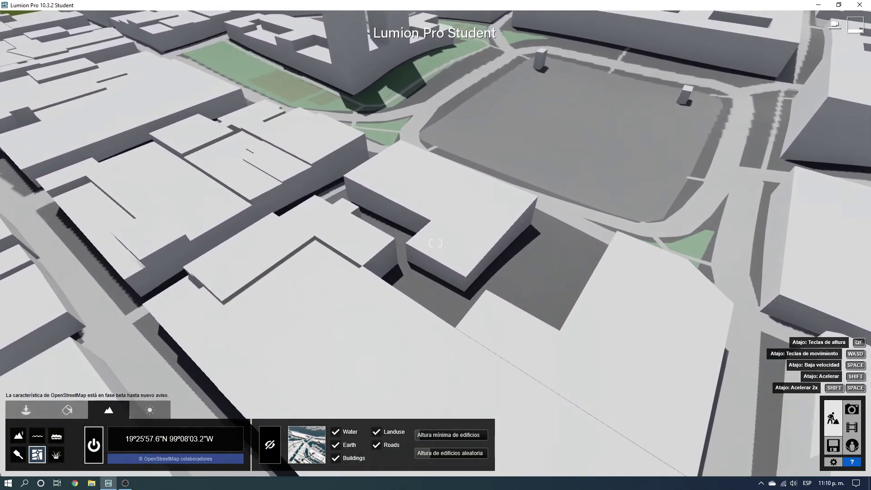
pyautogui.moveTo(467, 267)
pyautogui.mouseDown(button='right')
pyautogui.moveTo(360, 270)
pyautogui.moveTo(380, 64)
pyautogui.mouseUp(button='right')
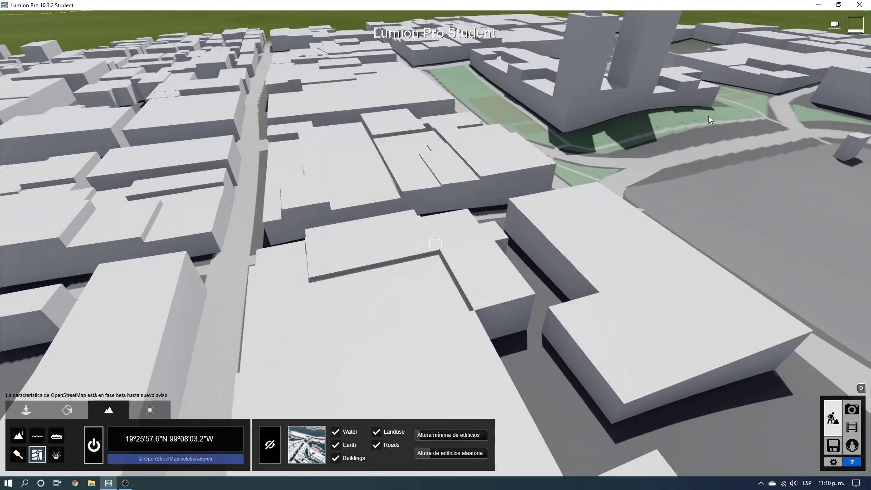
pyautogui.press('w')
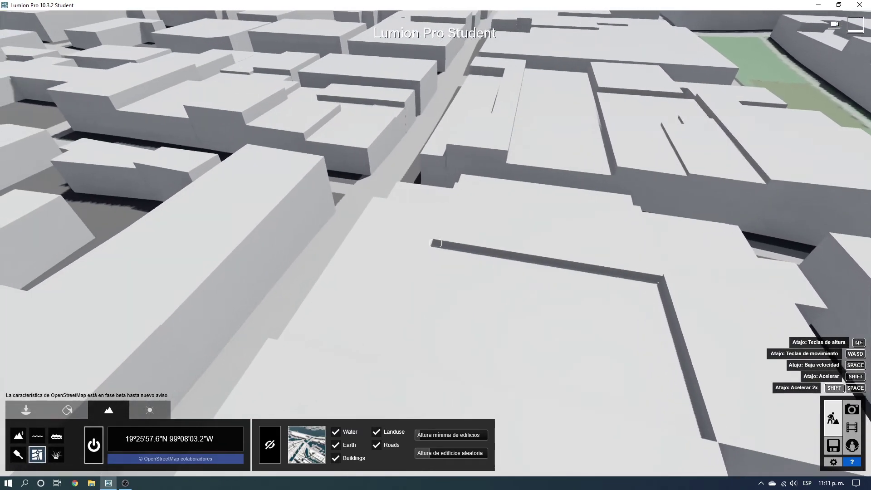
pyautogui.moveTo(535, 272); pyautogui.dragTo(538, 394, button='right')
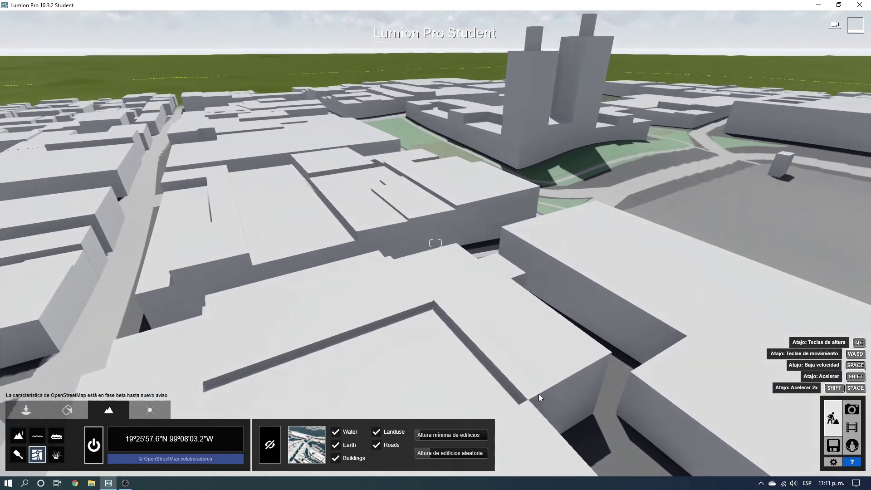
pyautogui.click(436, 435)
pyautogui.moveTo(436, 435)
pyautogui.mouseDown()
pyautogui.moveTo(429, 434)
pyautogui.moveTo(460, 454)
pyautogui.mouseUp()
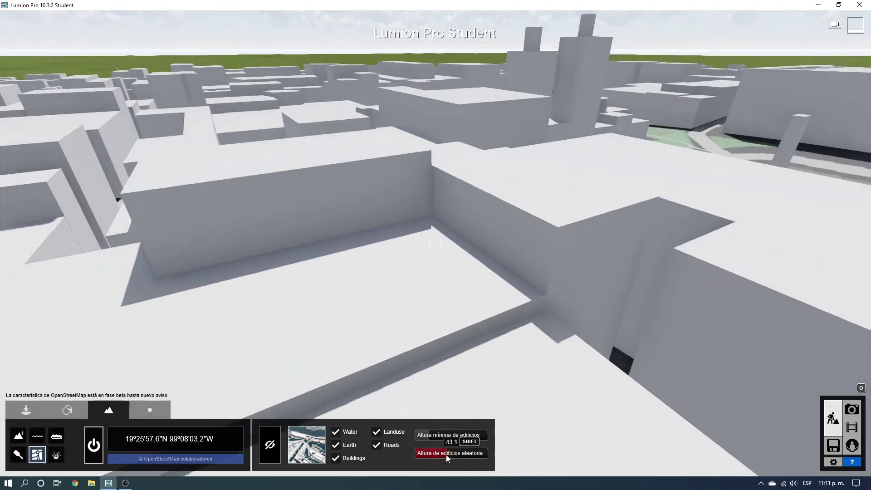
pyautogui.scroll(-5, 477, 353)
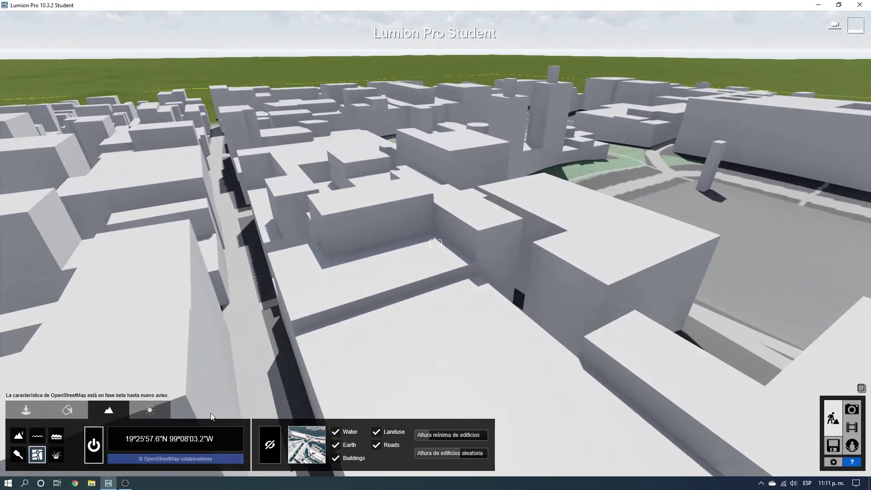
pyautogui.moveTo(290, 437)
pyautogui.mouseDown(button='right')
pyautogui.moveTo(317, 363)
pyautogui.moveTo(382, 264)
pyautogui.mouseUp(button='right')
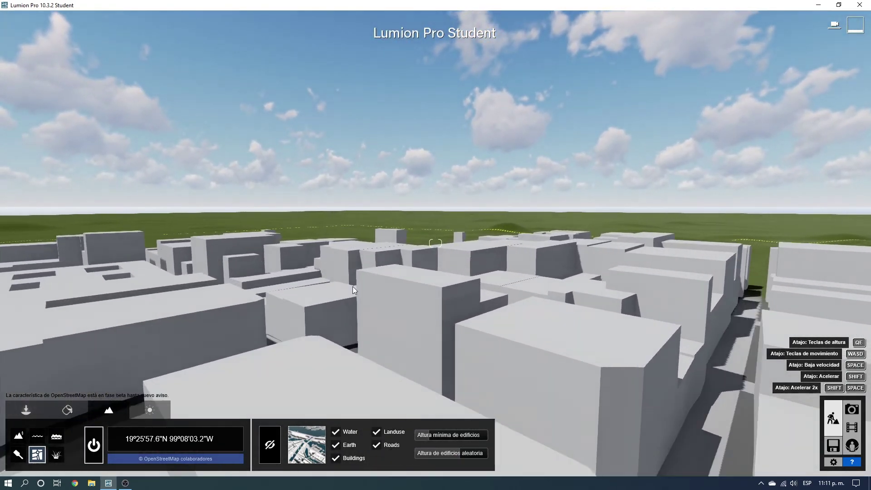
pyautogui.moveTo(222, 414); pyautogui.dragTo(235, 399, button='right')
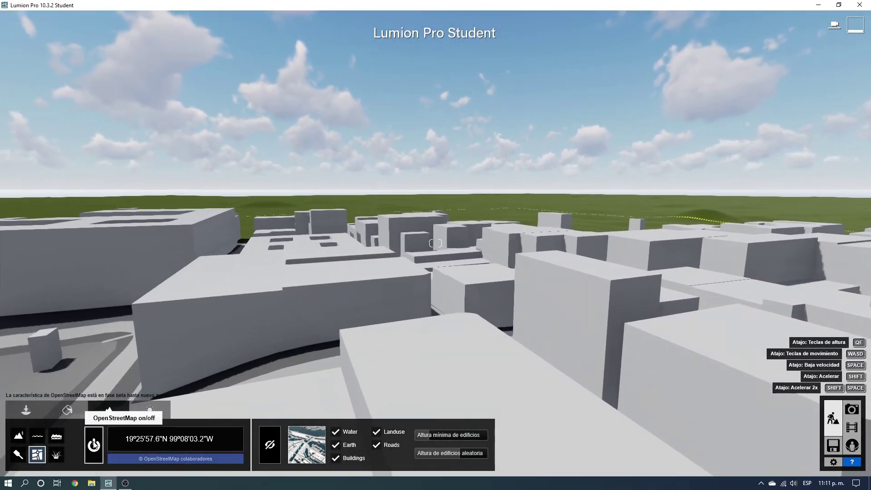
# Step: Switch off OpenStreetMap and turn on landscape grass over the bare terrain
pyautogui.click(94, 445)
pyautogui.moveTo(296, 379); pyautogui.dragTo(297, 435, button='right')
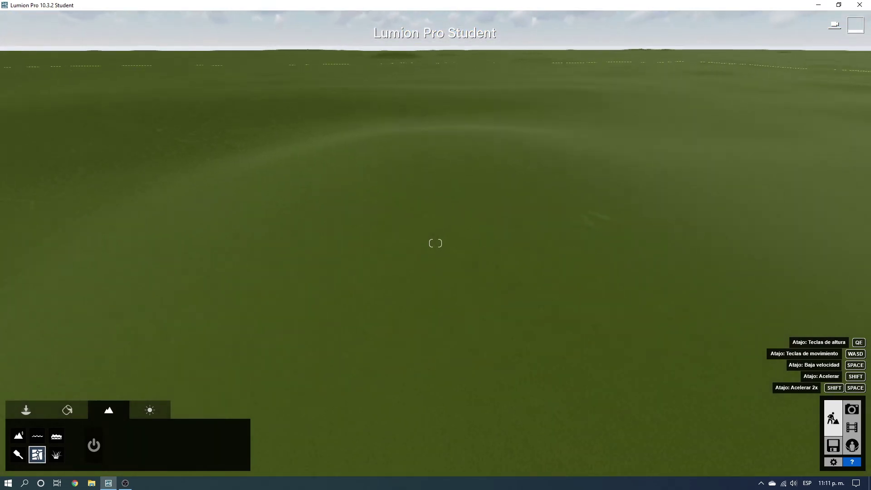
pyautogui.moveTo(345, 326)
pyautogui.mouseDown(button='right')
pyautogui.moveTo(346, 315)
pyautogui.moveTo(377, 307)
pyautogui.moveTo(176, 393)
pyautogui.mouseUp(button='right')
pyautogui.click(56, 454)
pyautogui.click(94, 444)
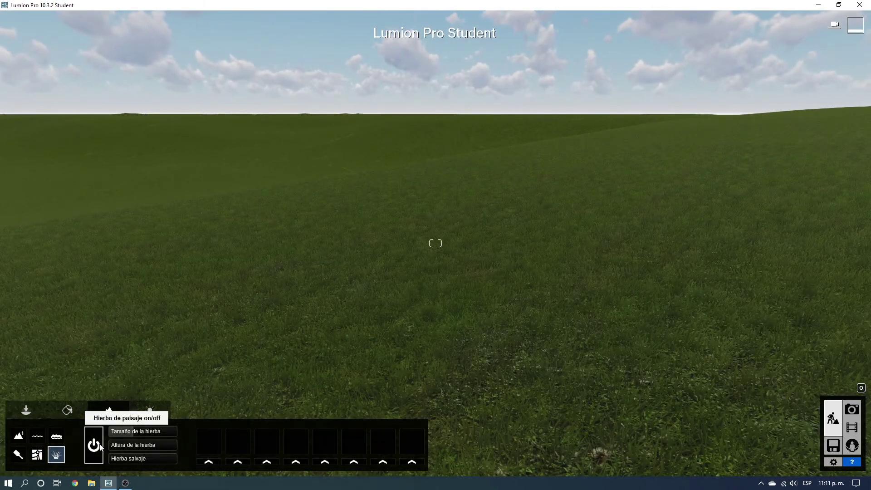
pyautogui.moveTo(374, 358)
pyautogui.mouseDown(button='right')
pyautogui.moveTo(512, 293)
pyautogui.moveTo(439, 315)
pyautogui.moveTo(465, 305)
pyautogui.mouseUp(button='right')
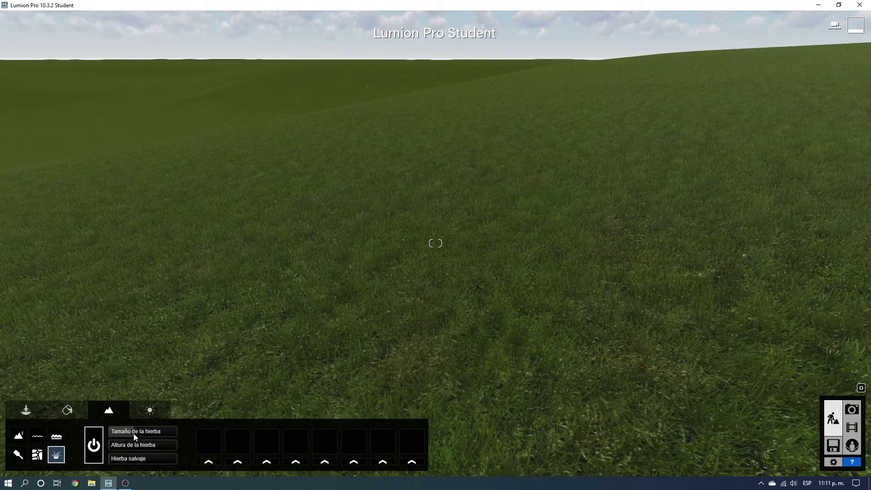
# Step: Set grass size near maximum, make it taller and increase the wild grass amount
pyautogui.moveTo(133, 433)
pyautogui.mouseDown()
pyautogui.moveTo(153, 434)
pyautogui.moveTo(123, 446)
pyautogui.moveTo(146, 467)
pyautogui.mouseUp()
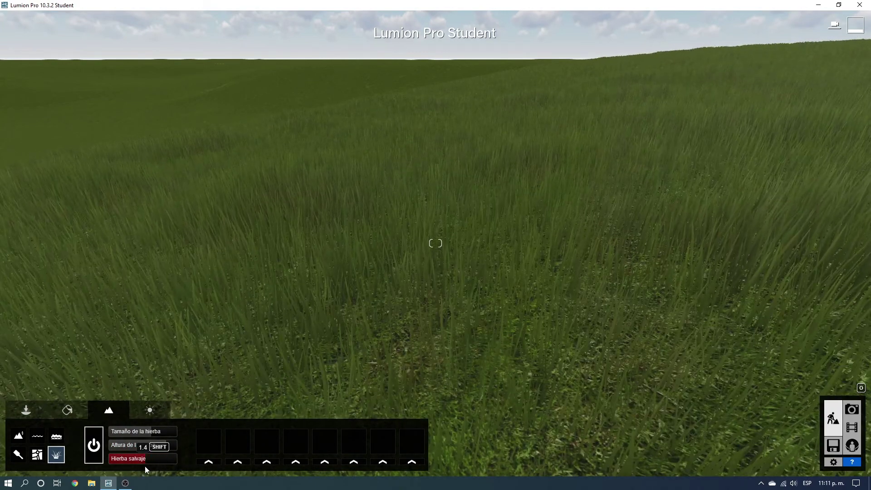
pyautogui.moveTo(143, 466); pyautogui.dragTo(150, 469)
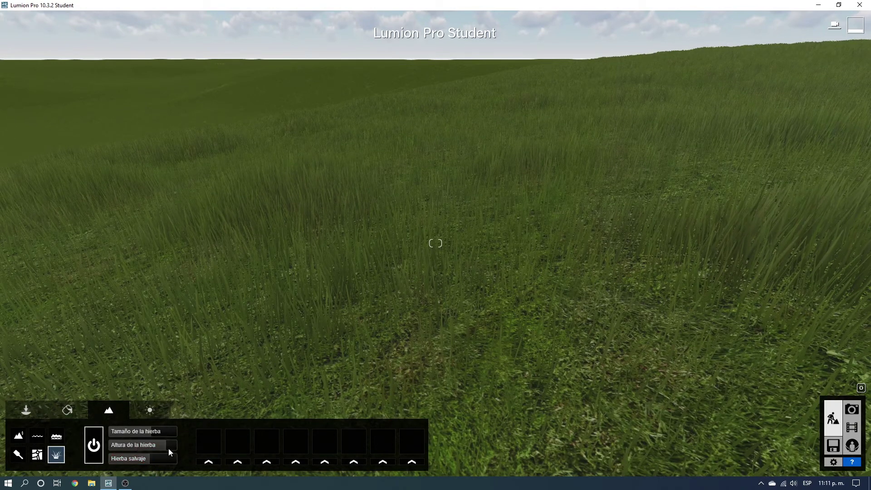
pyautogui.moveTo(143, 445)
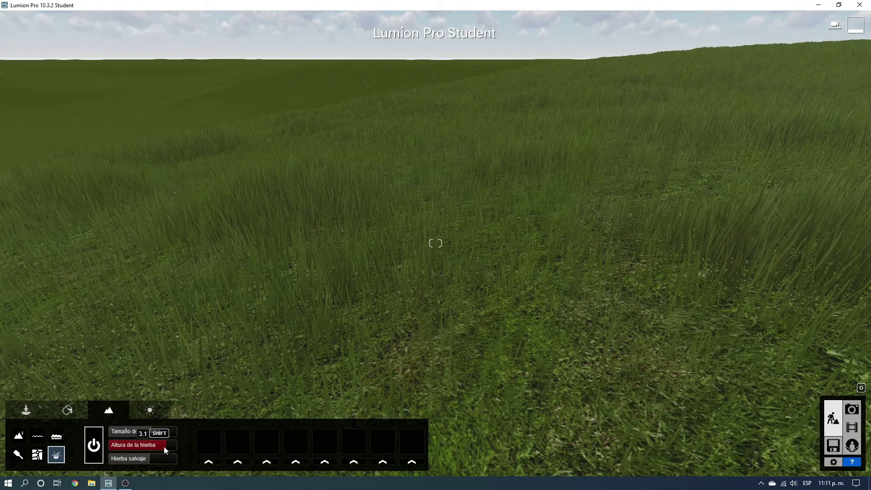
pyautogui.moveTo(165, 446); pyautogui.dragTo(181, 445)
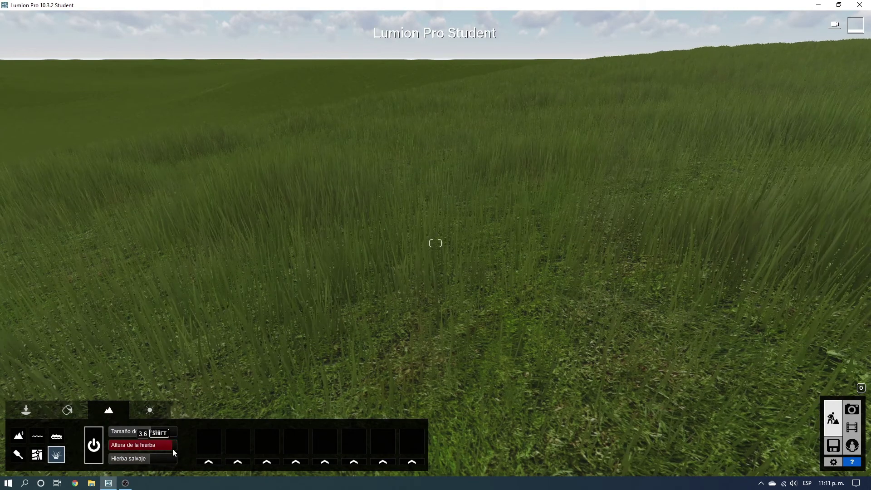
pyautogui.click(140, 432)
pyautogui.moveTo(139, 431); pyautogui.dragTo(179, 428)
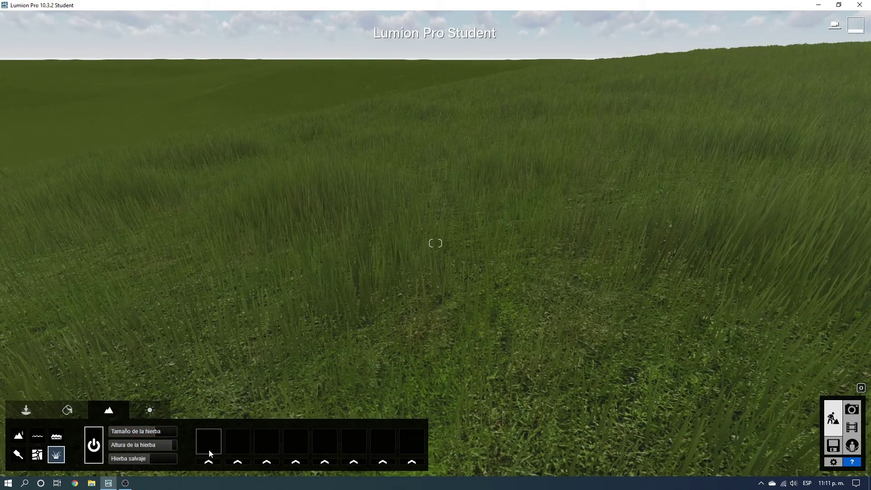
# Step: Add a grey rock to the first grass scatter slot, adjusting its spread and size
pyautogui.click(209, 462)
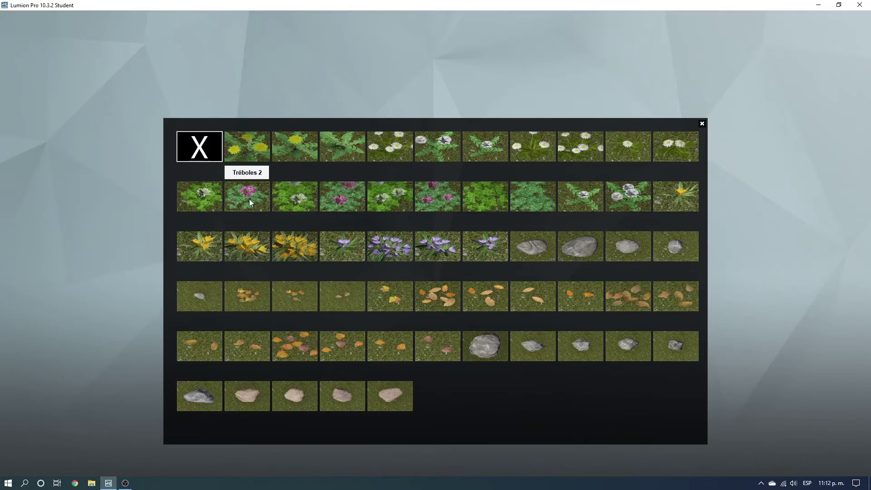
pyautogui.click(479, 353)
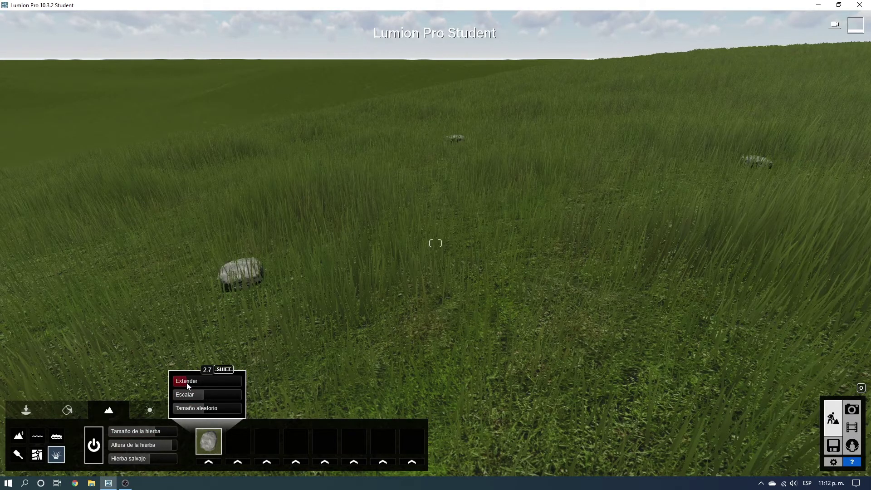
pyautogui.moveTo(183, 382)
pyautogui.mouseDown()
pyautogui.moveTo(230, 380)
pyautogui.moveTo(163, 382)
pyautogui.moveTo(235, 396)
pyautogui.moveTo(178, 395)
pyautogui.mouseUp()
pyautogui.click(178, 411)
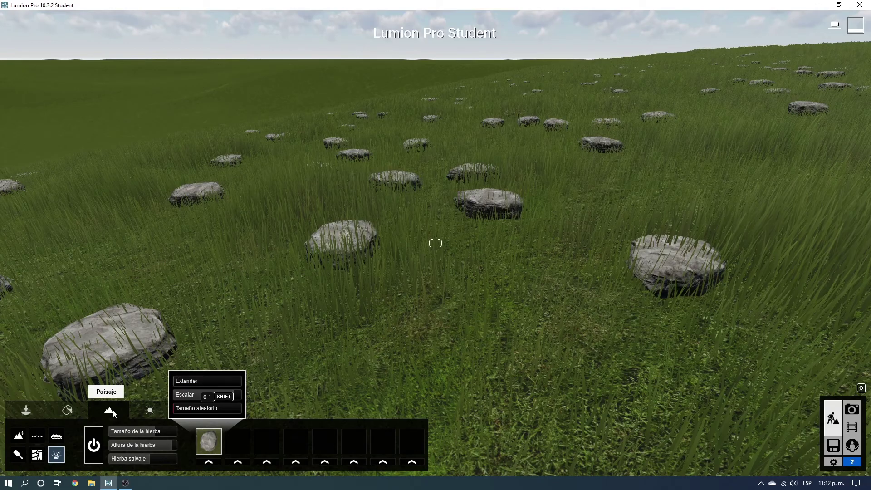
# Step: Add Manzanilla 1 daisies to the second slot, adjusting their spread and enlarging them
pyautogui.click(239, 461)
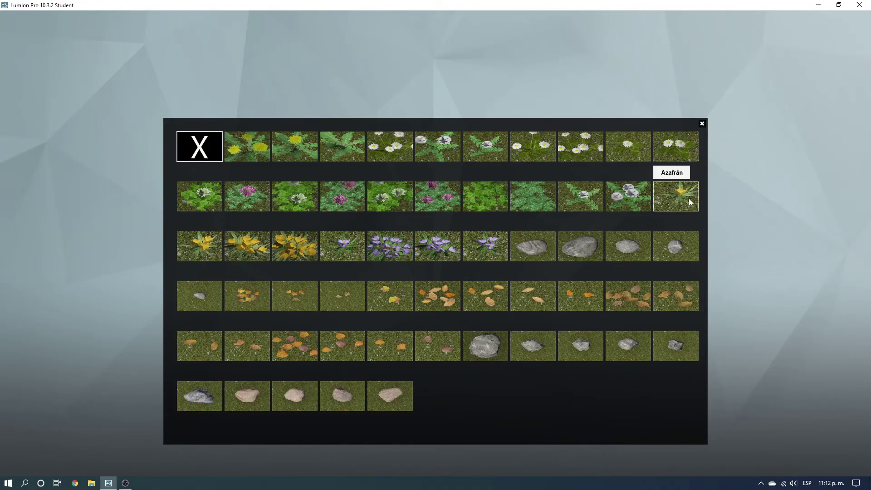
pyautogui.click(399, 156)
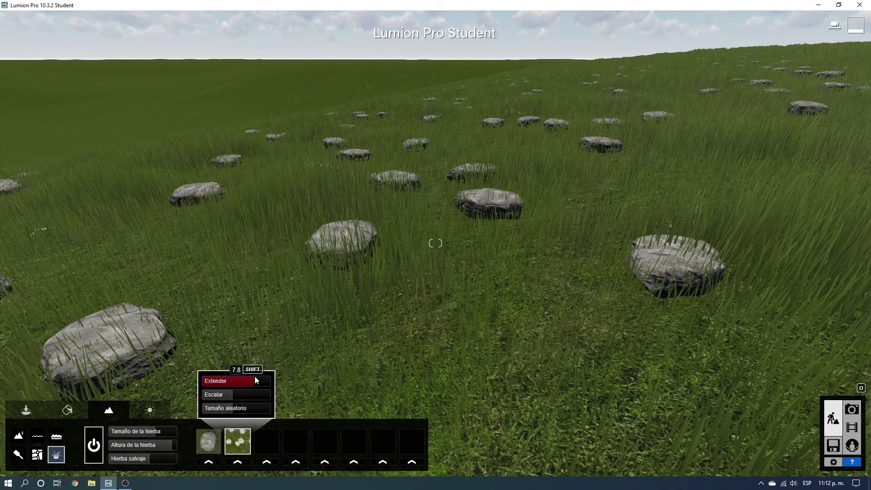
pyautogui.moveTo(254, 380); pyautogui.dragTo(170, 382)
pyautogui.moveTo(232, 397); pyautogui.dragTo(285, 392)
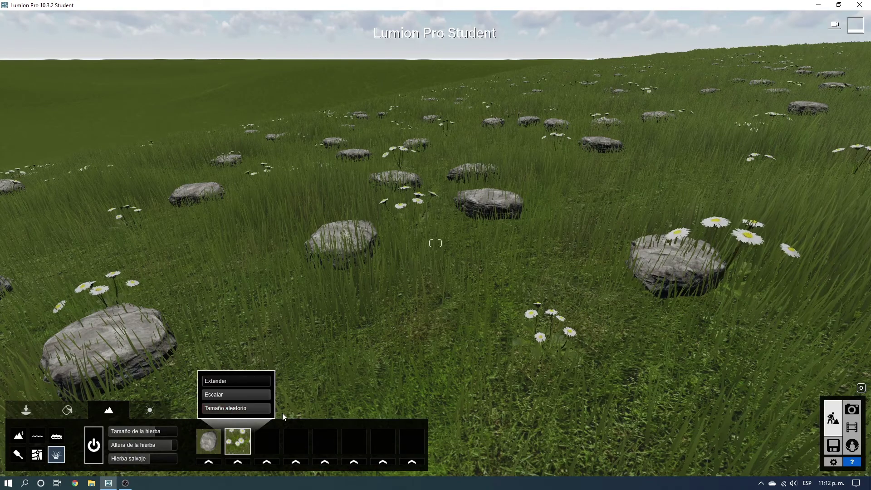
pyautogui.scroll(-5, 314, 346)
pyautogui.scroll(-3, 301, 350)
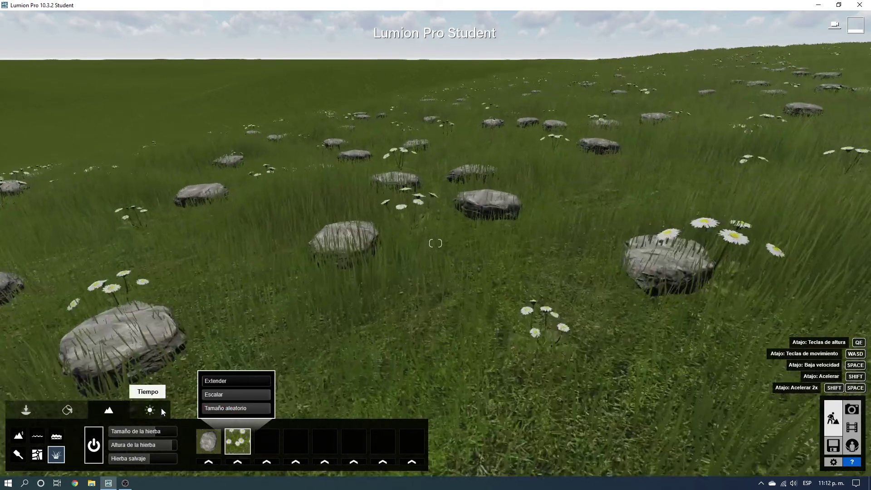
# Step: In the weather settings, swing the sun eastward on the compass and lower Sun Brightness
pyautogui.click(159, 408)
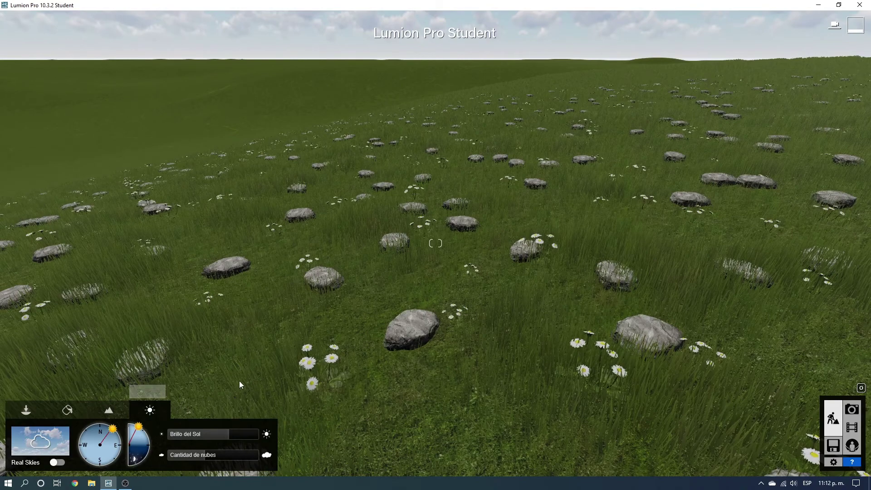
pyautogui.moveTo(318, 360); pyautogui.dragTo(319, 195, button='right')
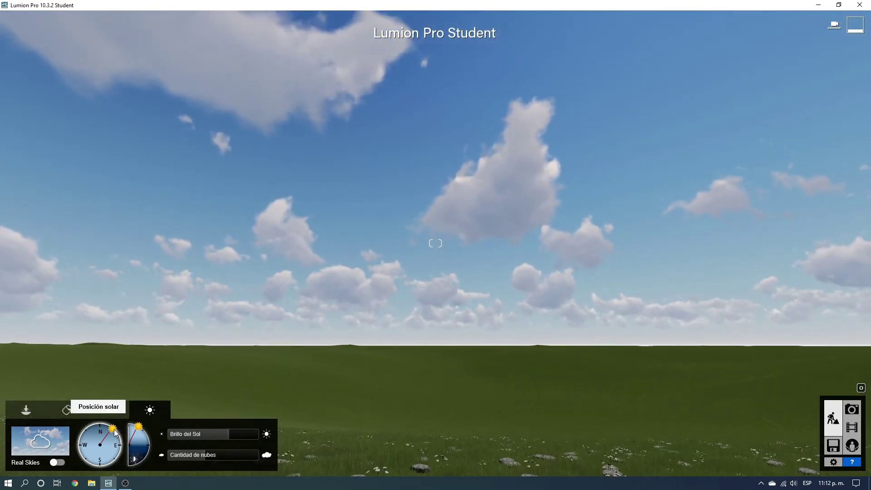
pyautogui.moveTo(111, 433)
pyautogui.mouseDown()
pyautogui.moveTo(114, 461)
pyautogui.moveTo(100, 430)
pyautogui.moveTo(119, 452)
pyautogui.moveTo(148, 435)
pyautogui.mouseUp()
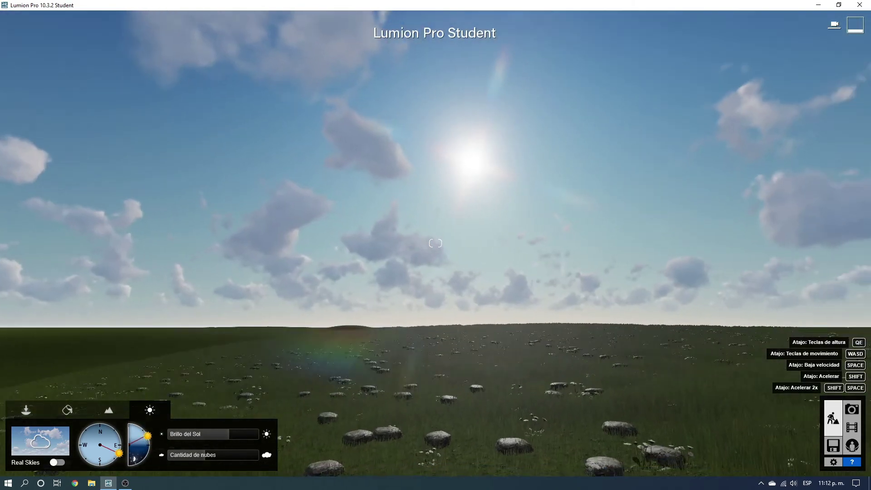
pyautogui.moveTo(116, 458)
pyautogui.mouseDown()
pyautogui.moveTo(88, 449)
pyautogui.moveTo(123, 443)
pyautogui.mouseUp()
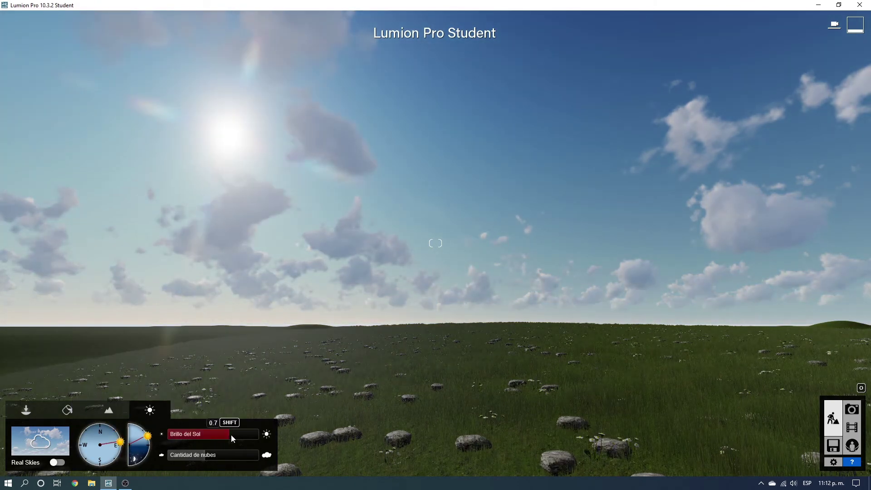
pyautogui.moveTo(231, 435); pyautogui.dragTo(203, 460)
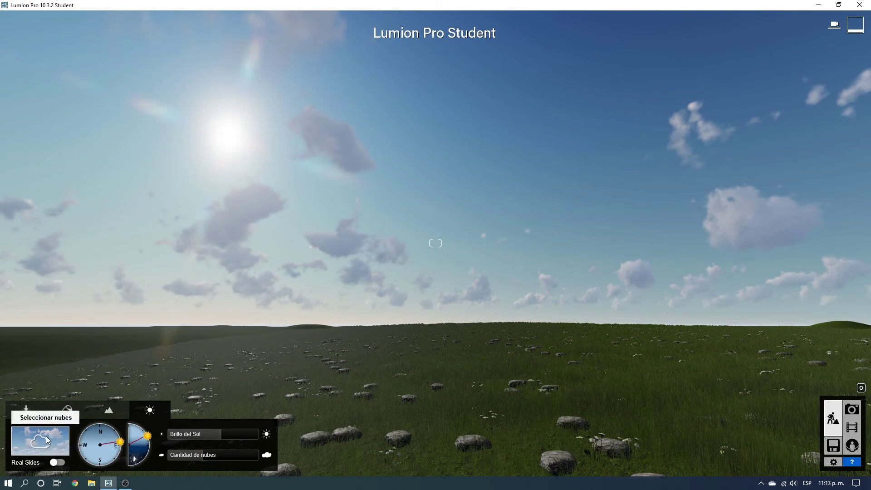
# Step: Switch on Real Skies and look around the sky toward the sun
pyautogui.click(57, 467)
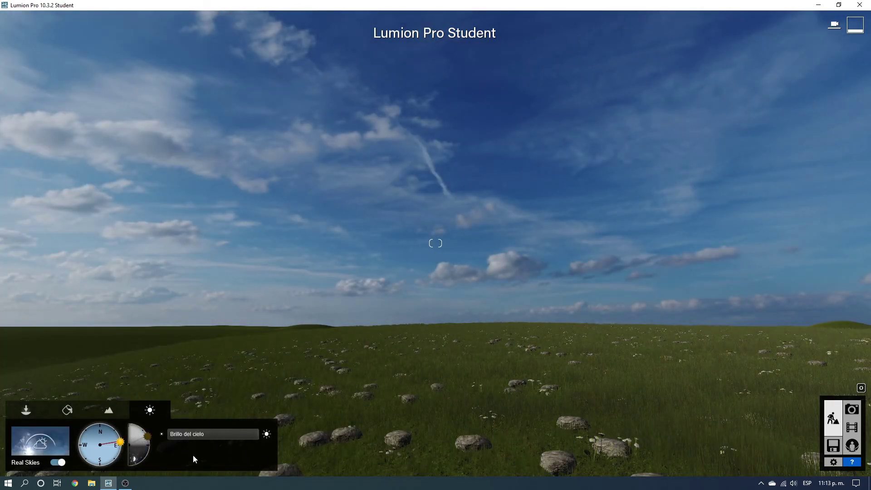
pyautogui.moveTo(305, 373)
pyautogui.mouseDown(button='right')
pyautogui.moveTo(306, 363)
pyautogui.moveTo(304, 373)
pyautogui.mouseUp(button='right')
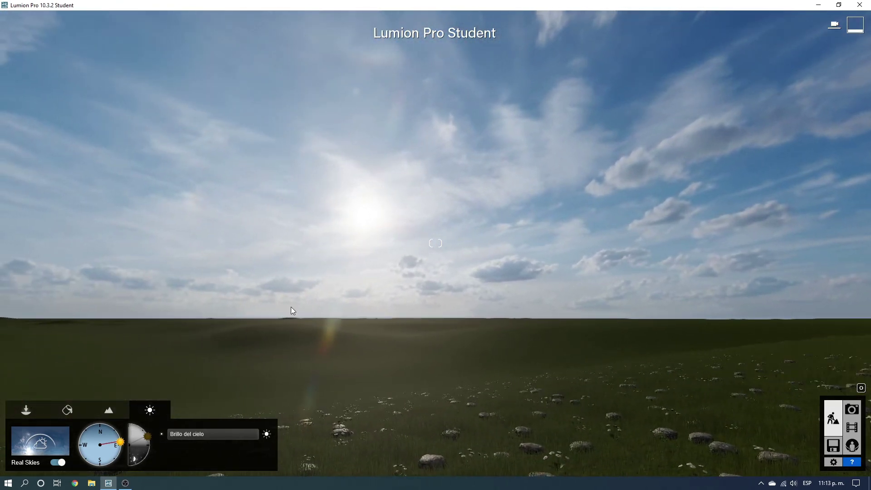
pyautogui.moveTo(291, 306); pyautogui.dragTo(29, 195, button='right')
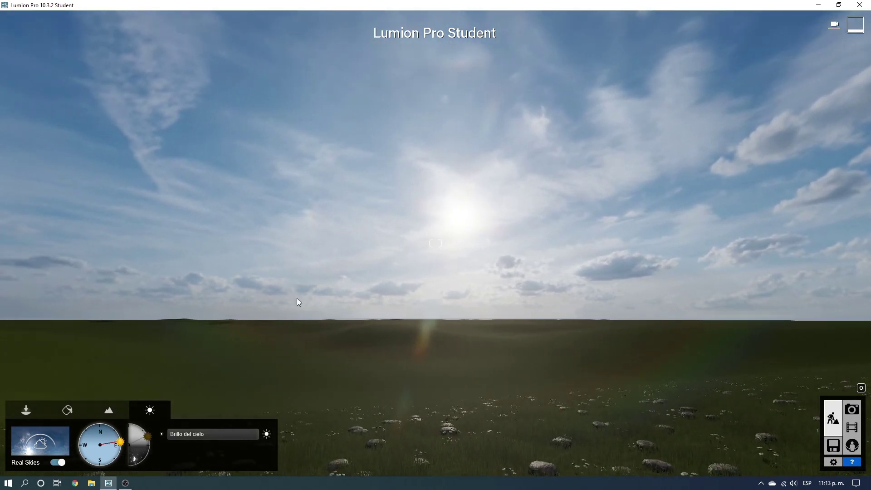
pyautogui.moveTo(291, 316); pyautogui.dragTo(291, 317, button='right')
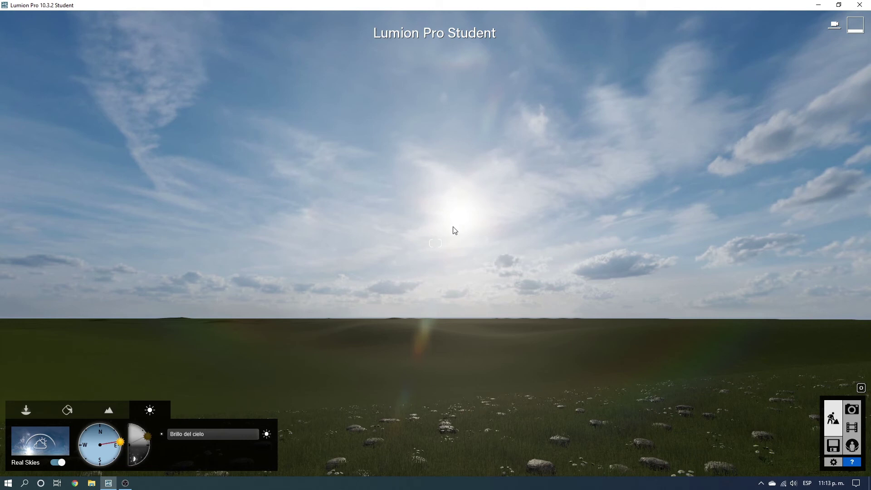
pyautogui.moveTo(313, 273); pyautogui.dragTo(405, 235, button='right')
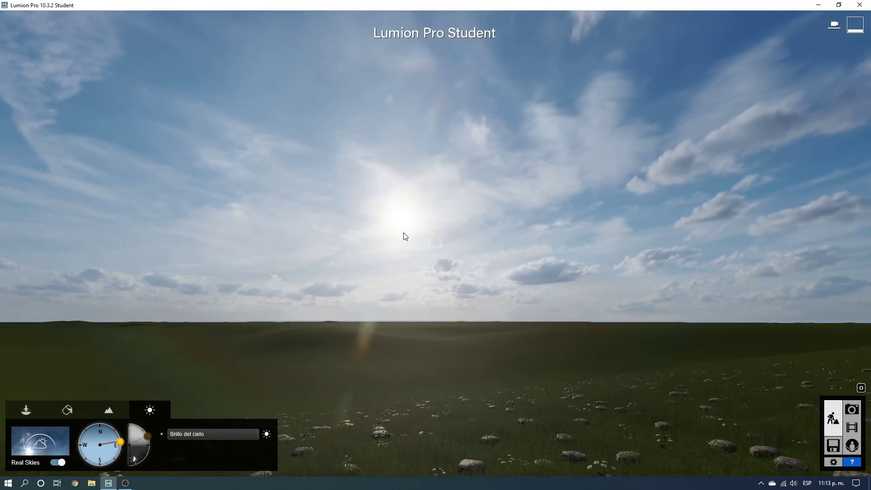
# Step: Apply the dark Cloudy 2 Real Skies preset and look back down at the meadow
pyautogui.click(58, 435)
pyautogui.click(452, 188)
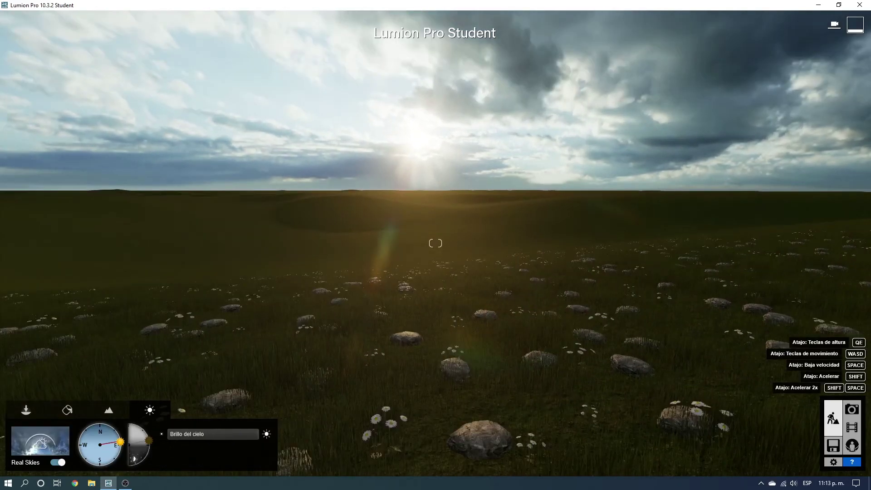
pyautogui.moveTo(319, 361); pyautogui.dragTo(318, 361, button='right')
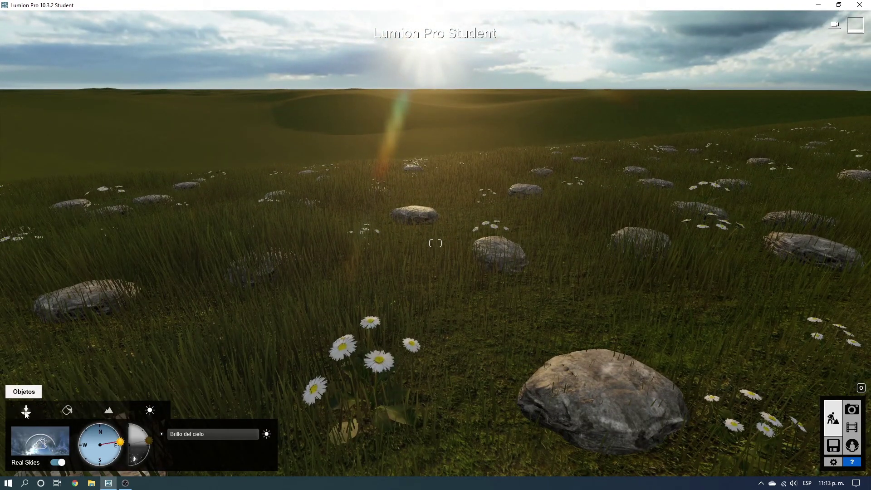
pyautogui.click(109, 412)
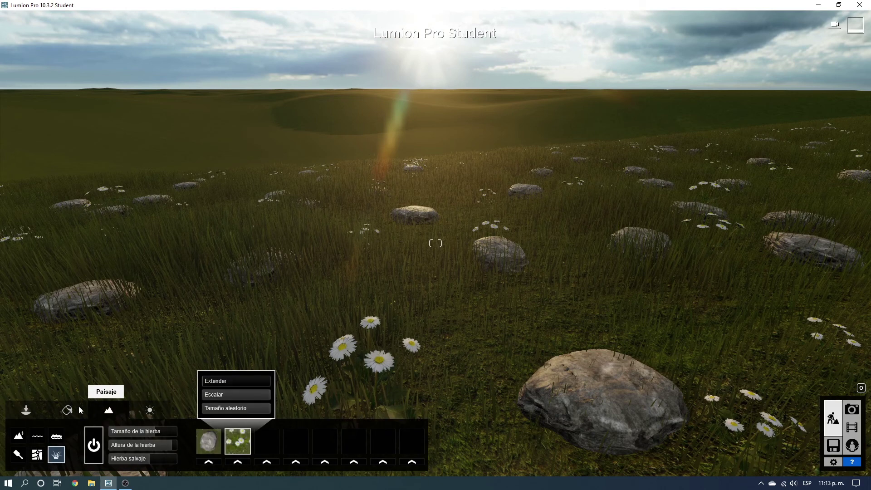
pyautogui.click(35, 411)
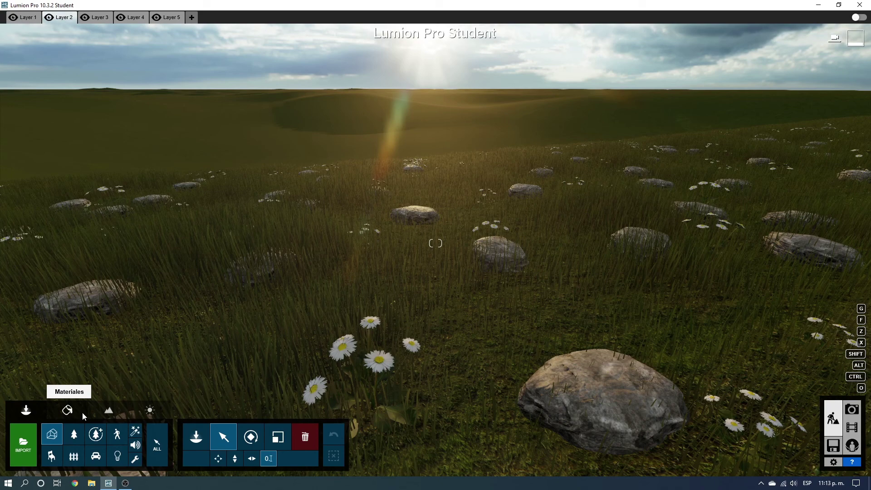
pyautogui.moveTo(118, 377); pyautogui.dragTo(284, 284, button='right')
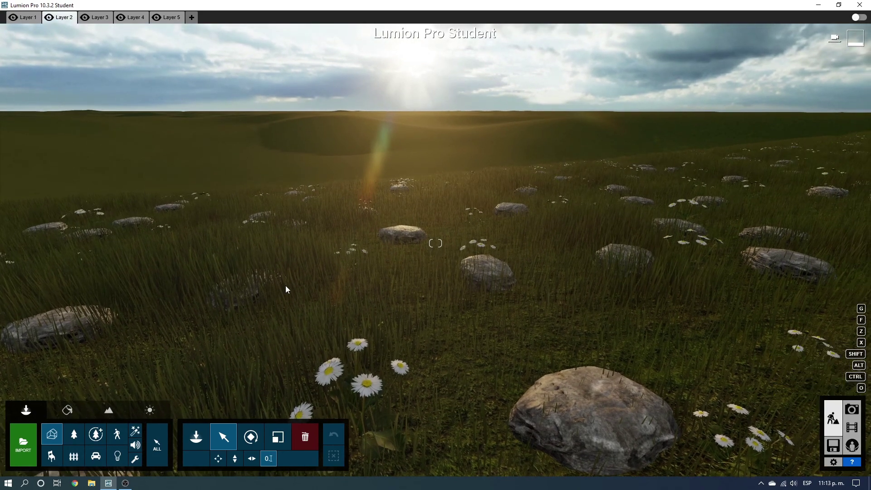
pyautogui.scroll(-3, 295, 279)
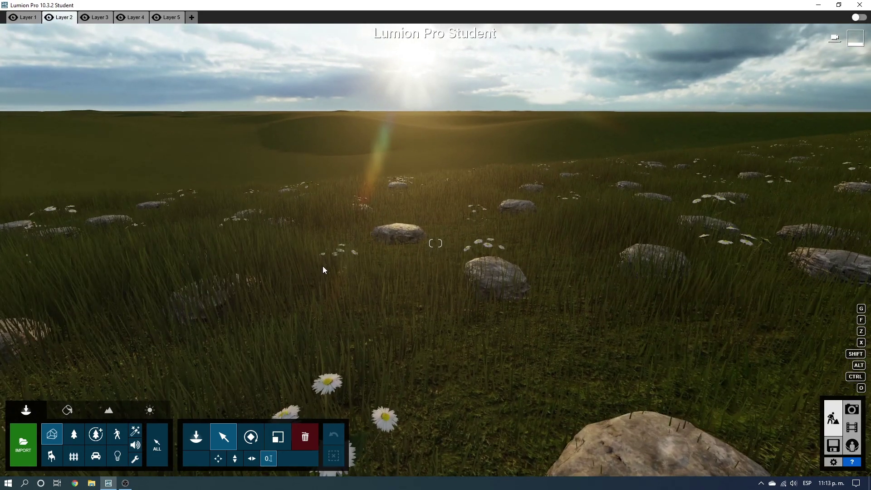
pyautogui.scroll(-3, 322, 266)
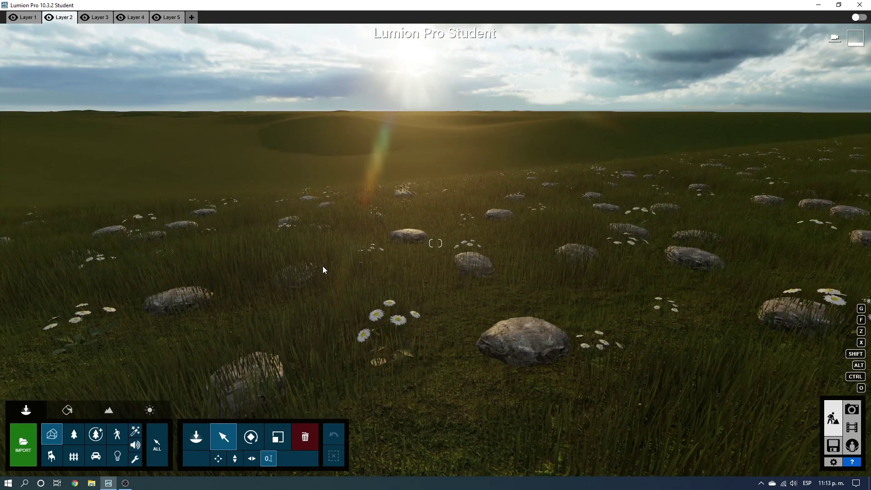